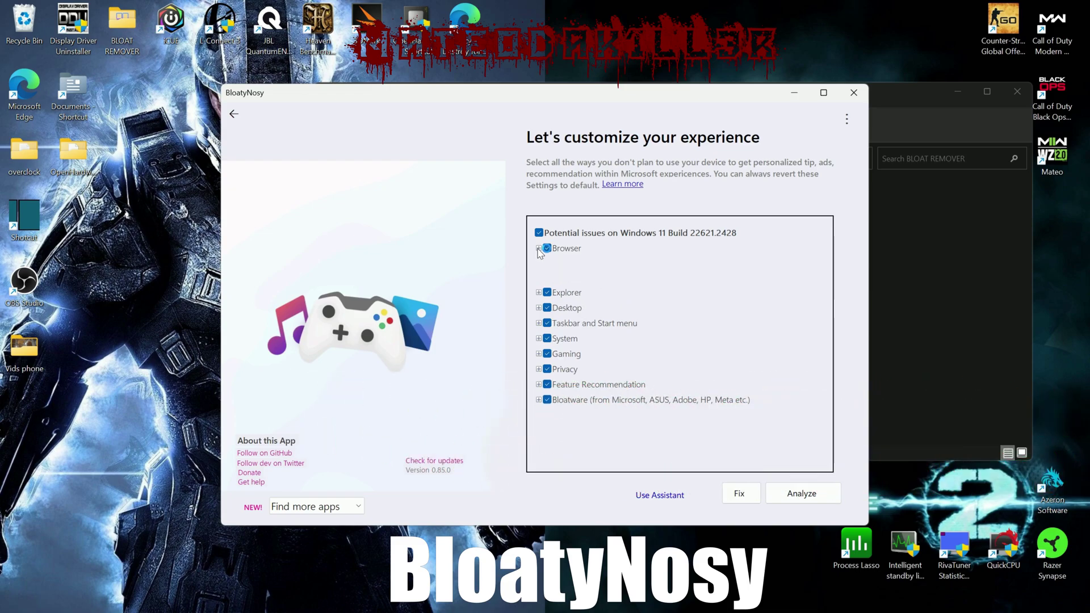
Step: Exclude showing hidden files, folders and drives and showing hidden file name extensions from the Explorer fixes
left_click(539, 249)
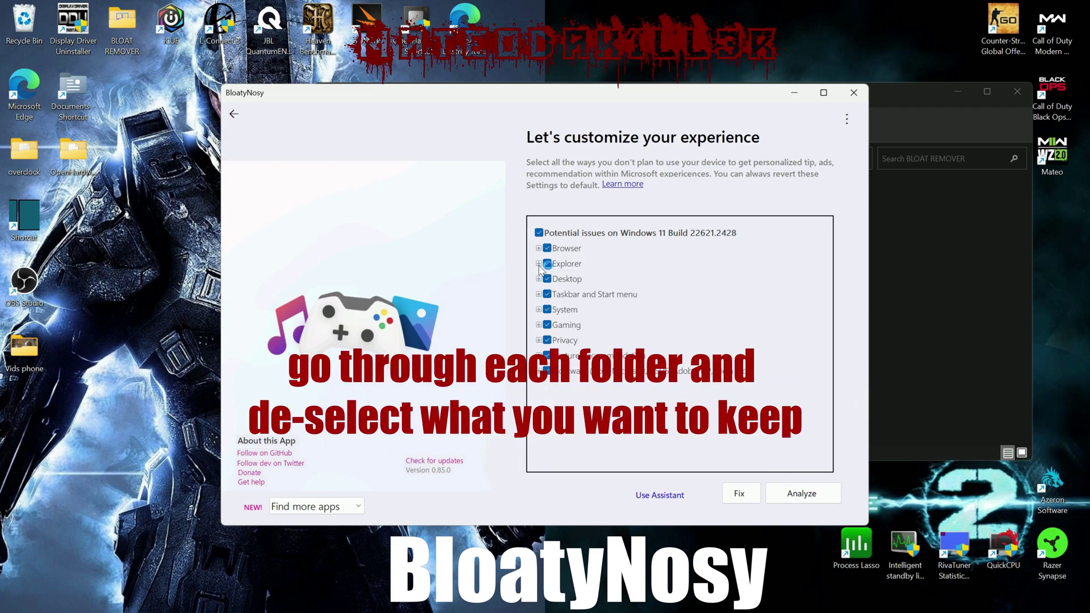
left_click(539, 264)
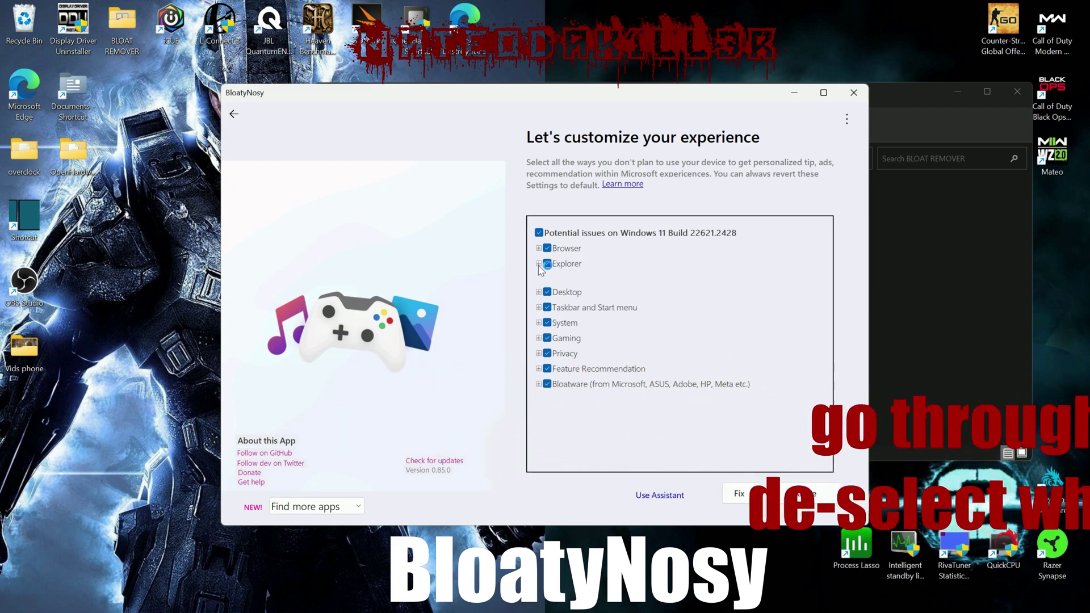
left_click(556, 294)
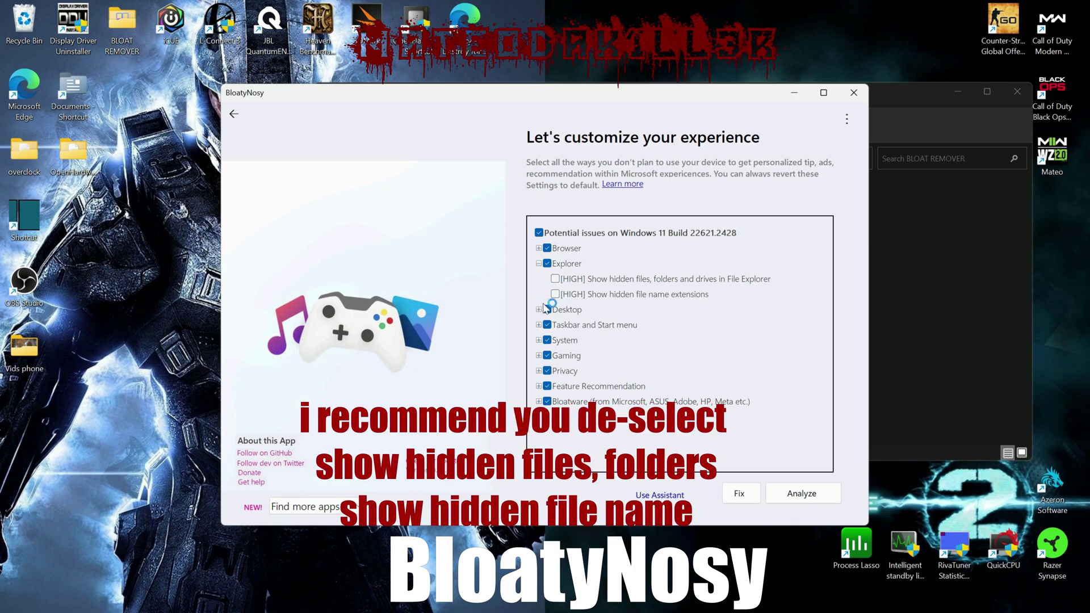
left_click(539, 264)
Step: Exclude the Apps and Windows dark themes from the Desktop fixes and Hide Search icon on taskbar from the Taskbar and Start menu fixes
left_click(539, 280)
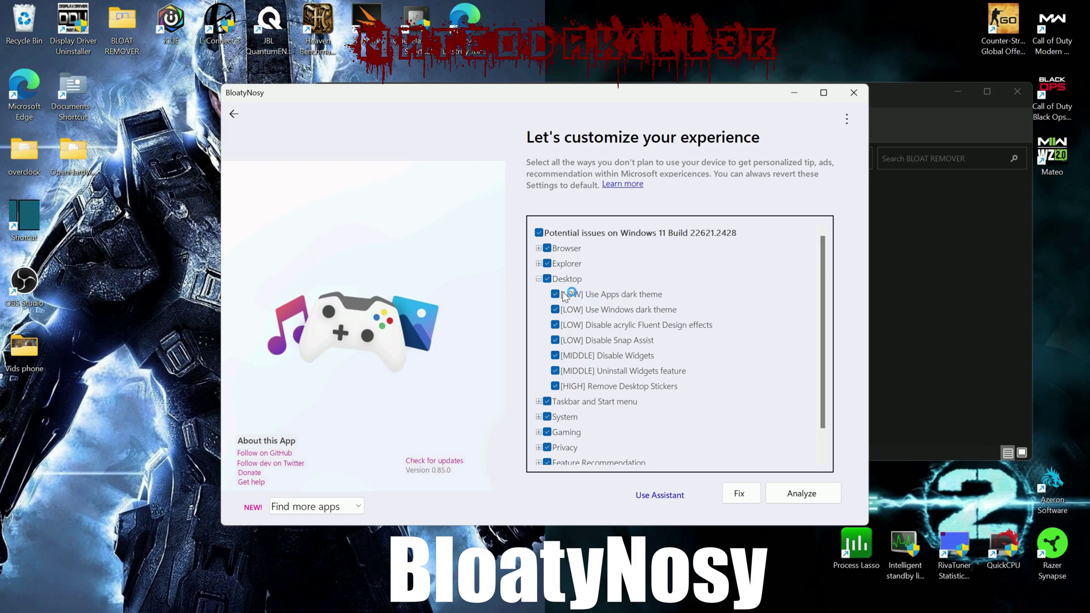
left_click(556, 295)
left_click(556, 311)
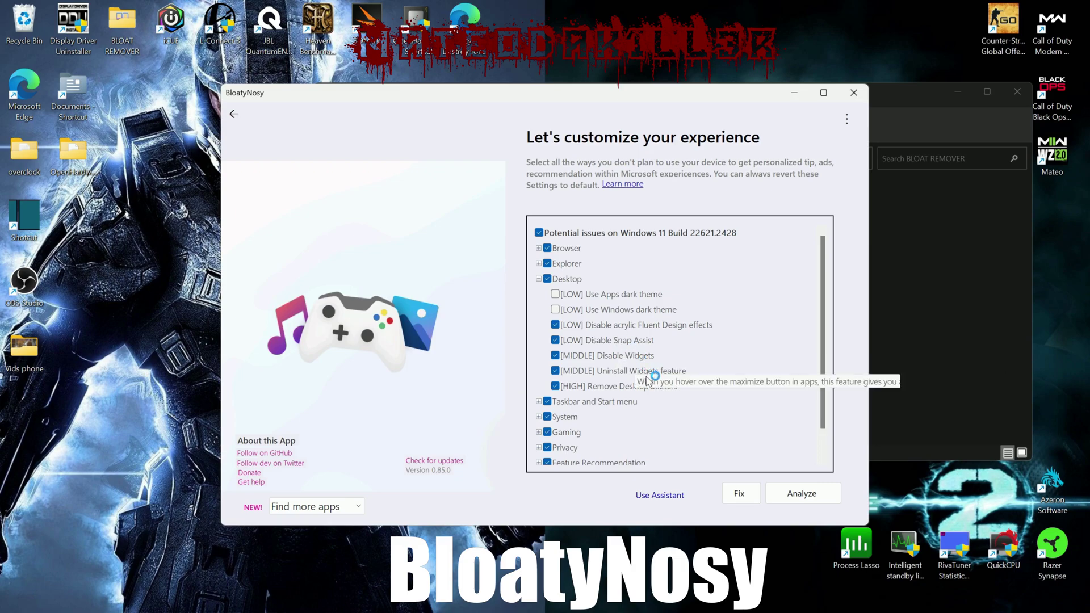
left_click(539, 402)
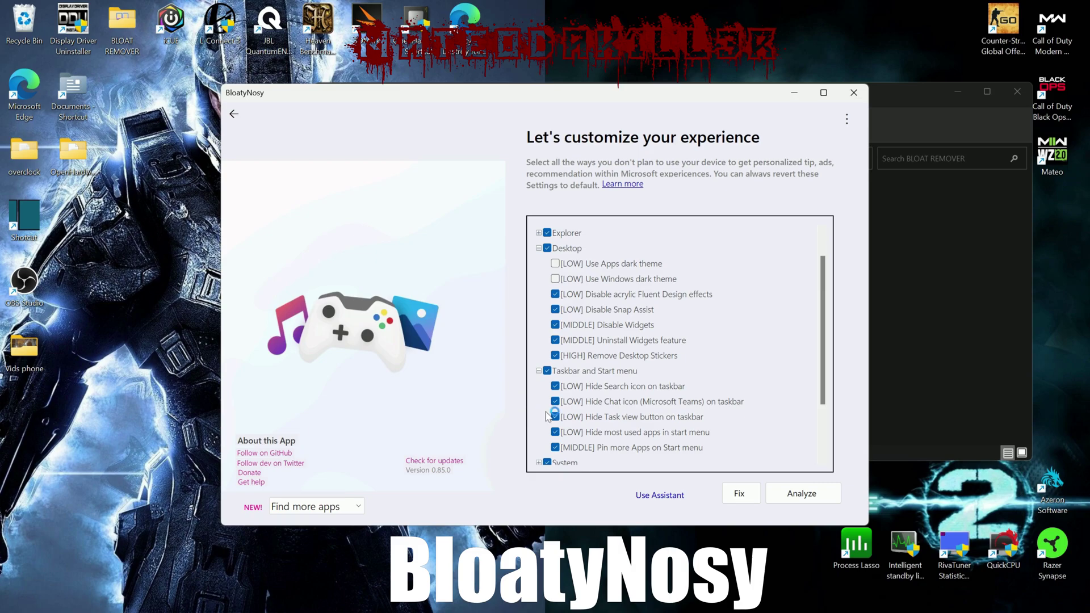
left_click(556, 388)
Step: Expand and review the selected fixes under System, Gaming, Privacy, Feature Recommendation and Bloatware
scroll(595, 443, "down", 3)
left_click(540, 387)
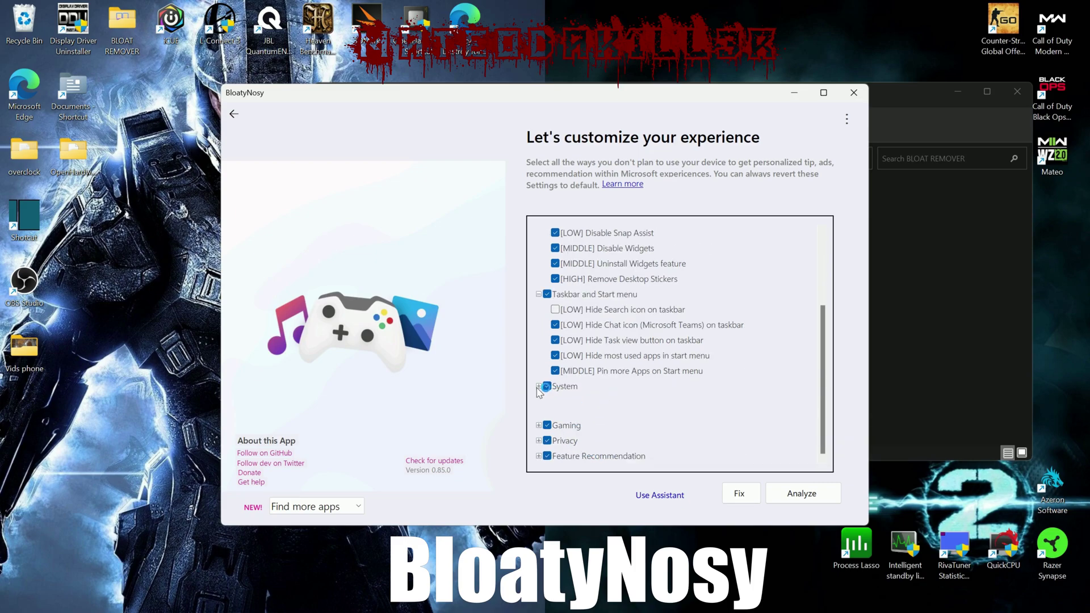
scroll(591, 388, "down", 2)
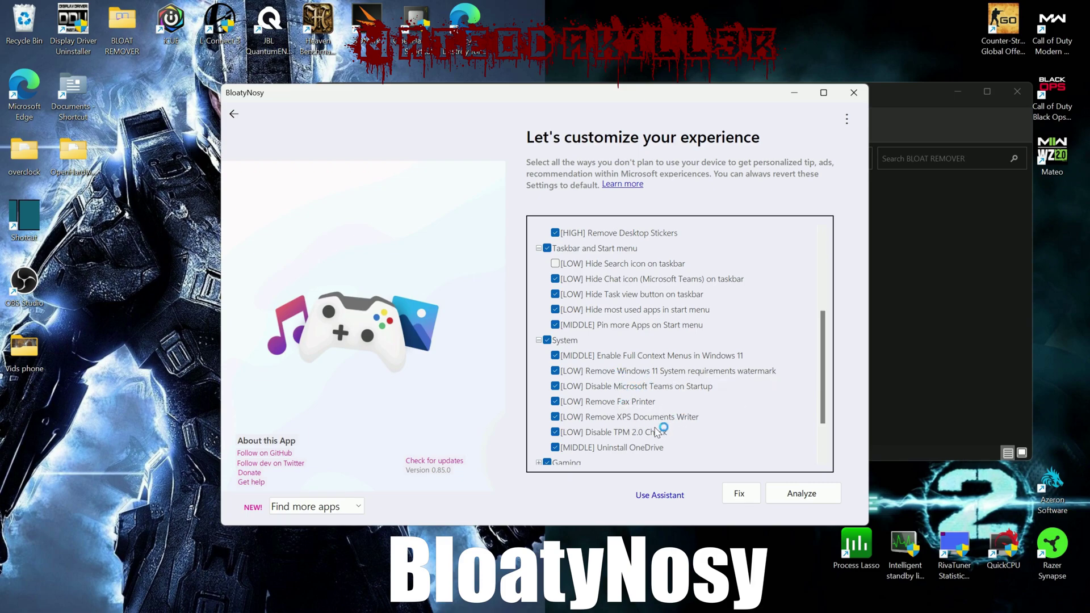
scroll(597, 426, "down", 2)
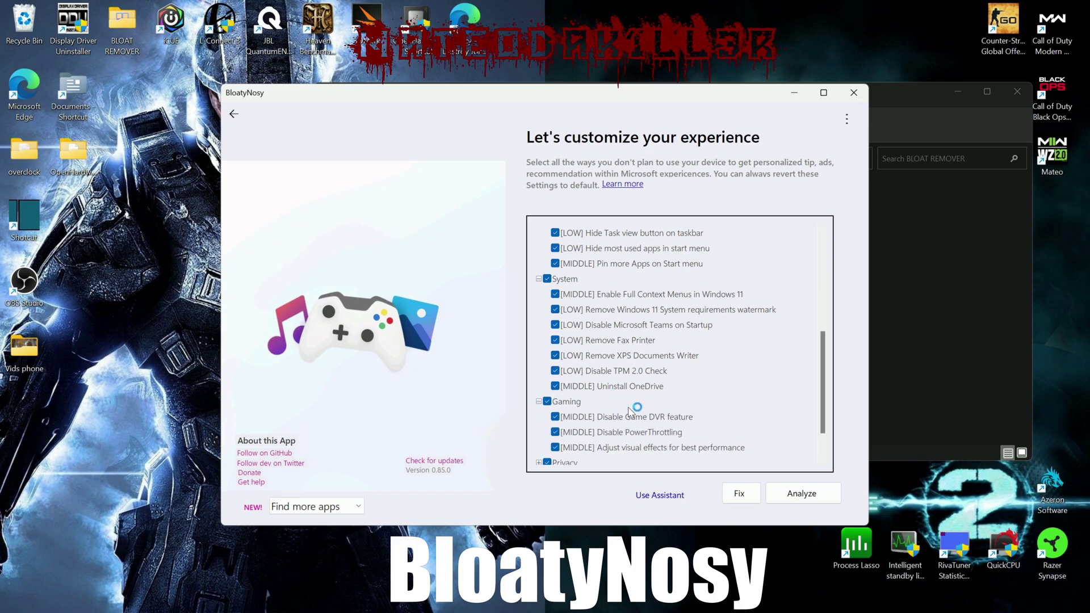
scroll(630, 406, "down", 1)
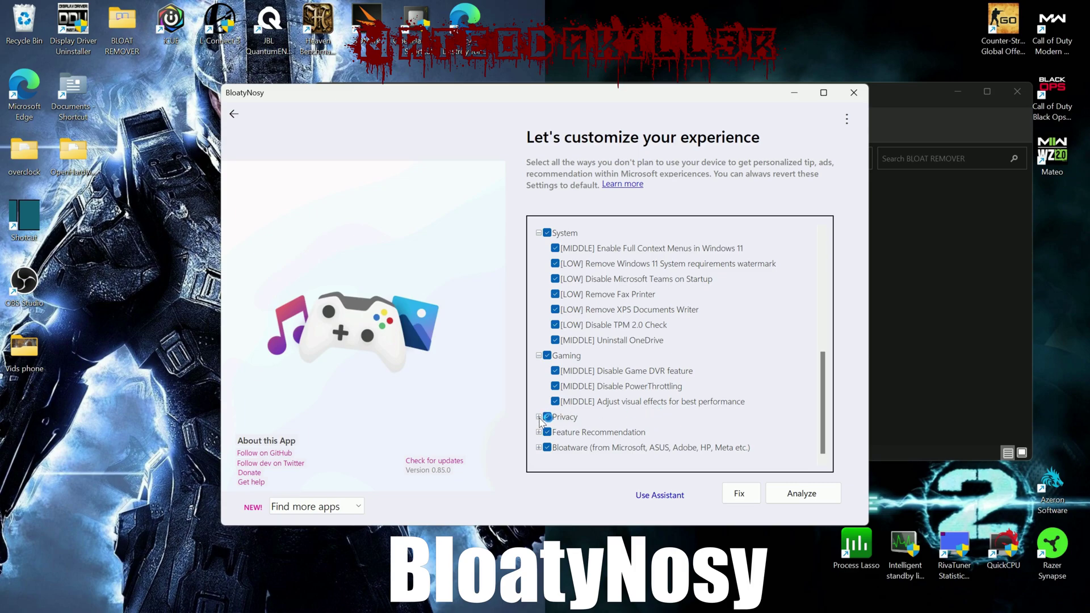
left_click(539, 418)
scroll(590, 418, "down", 3)
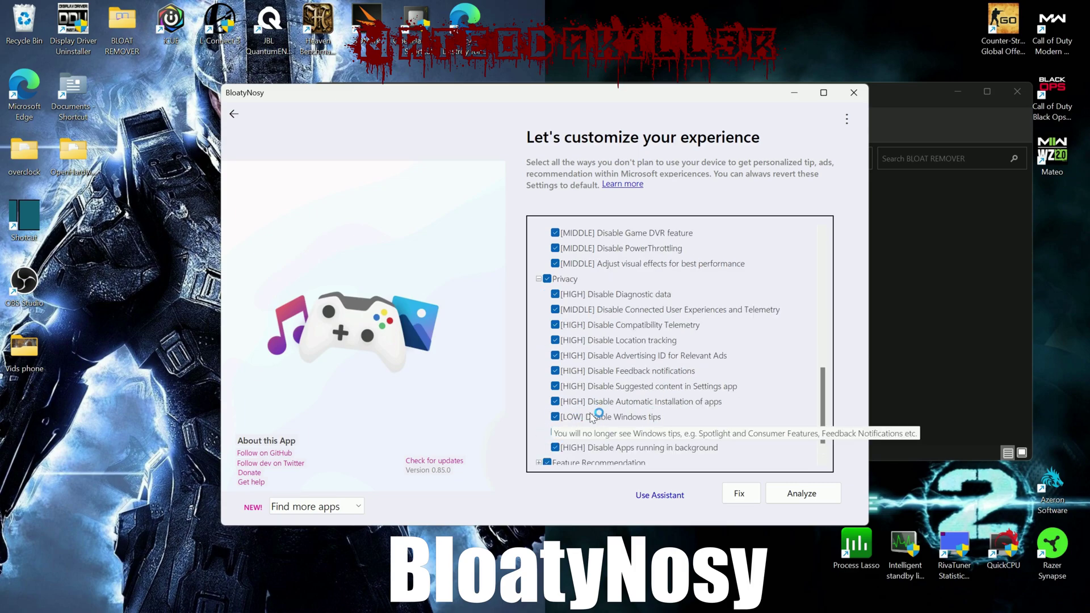
scroll(568, 429, "down", 1)
left_click(539, 432)
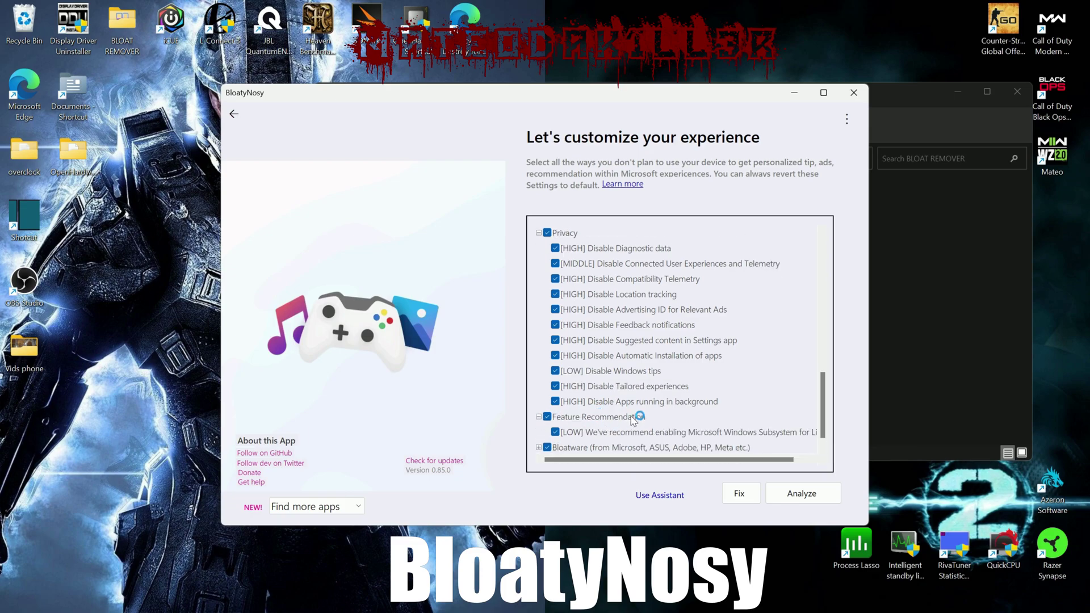
left_click(539, 448)
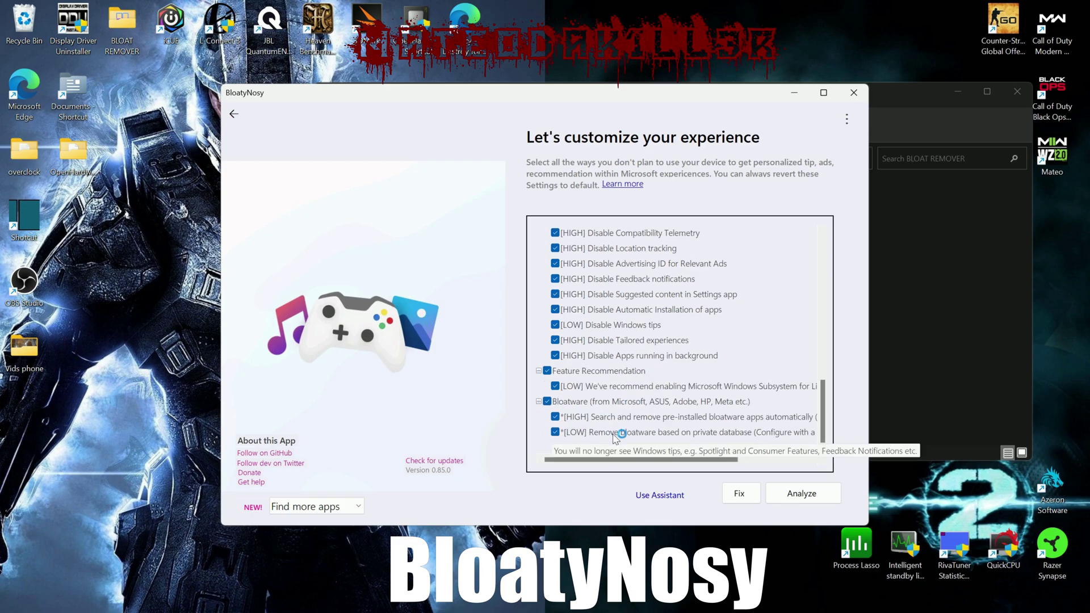
Step: Apply the selected fixes, dismiss the winget terminal window and close BloatyNosy once fixing is complete
left_click(740, 494)
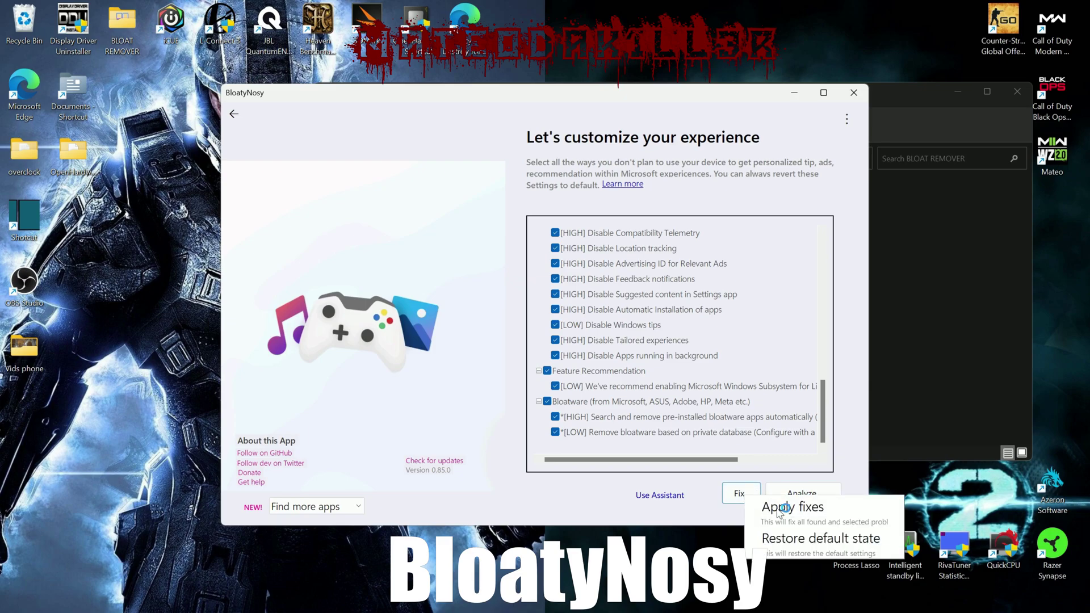
left_click(779, 510)
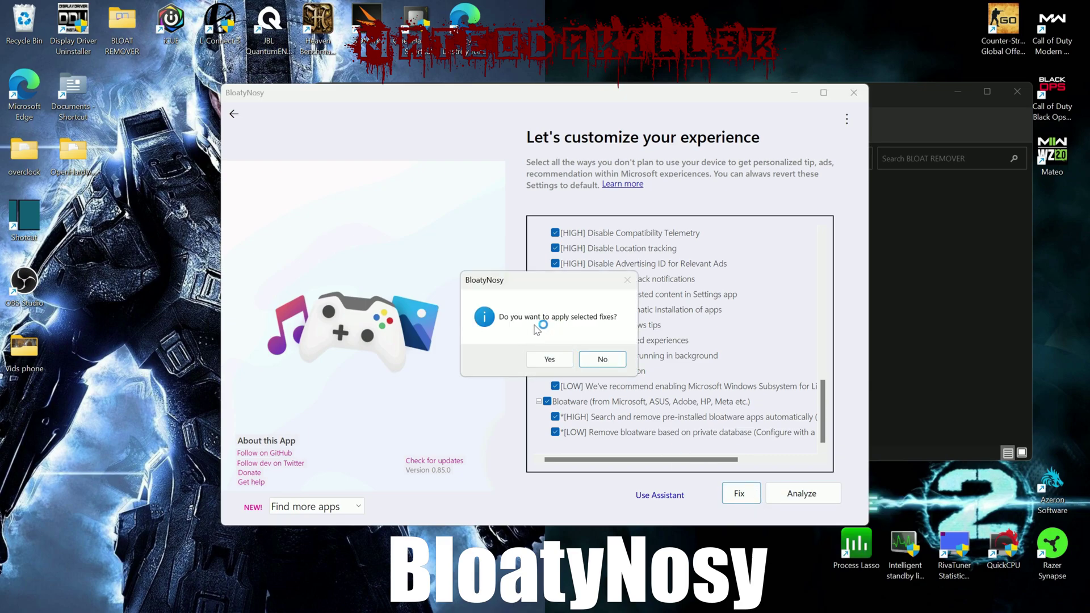
left_click(550, 360)
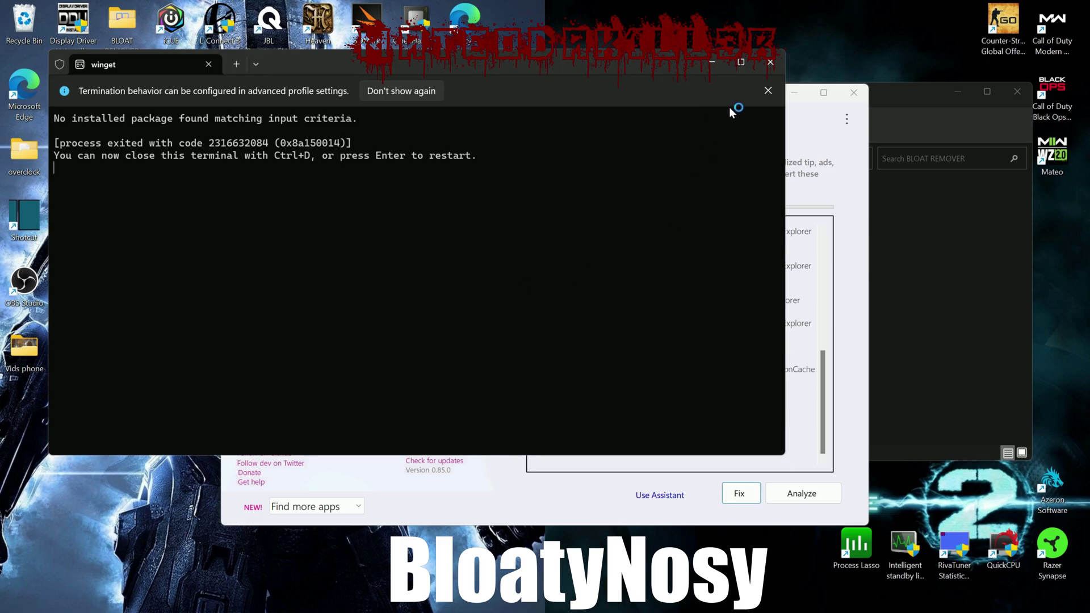
left_click(771, 63)
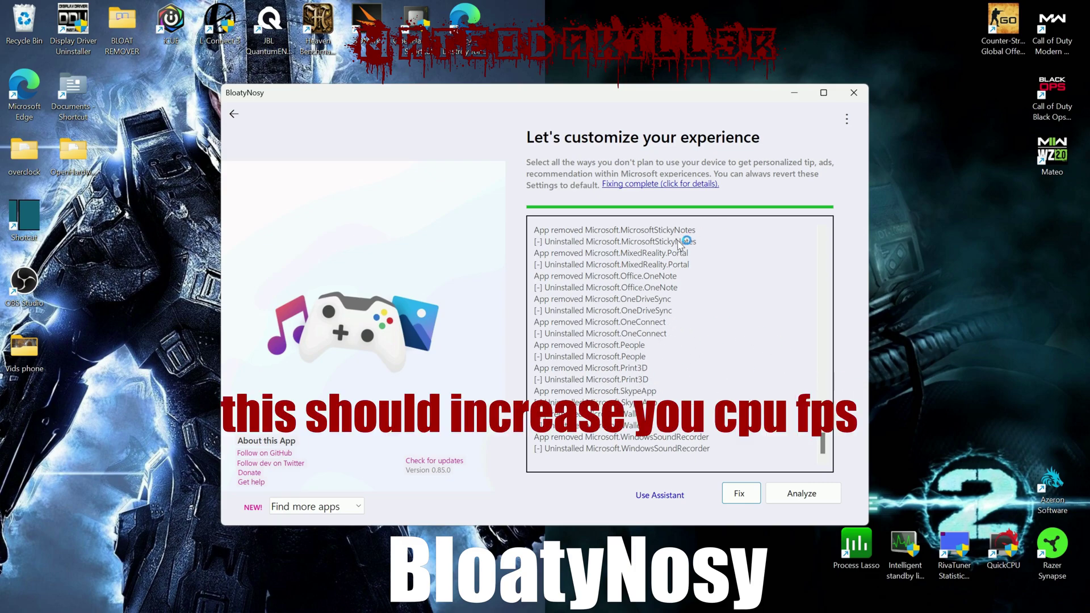
left_click(853, 94)
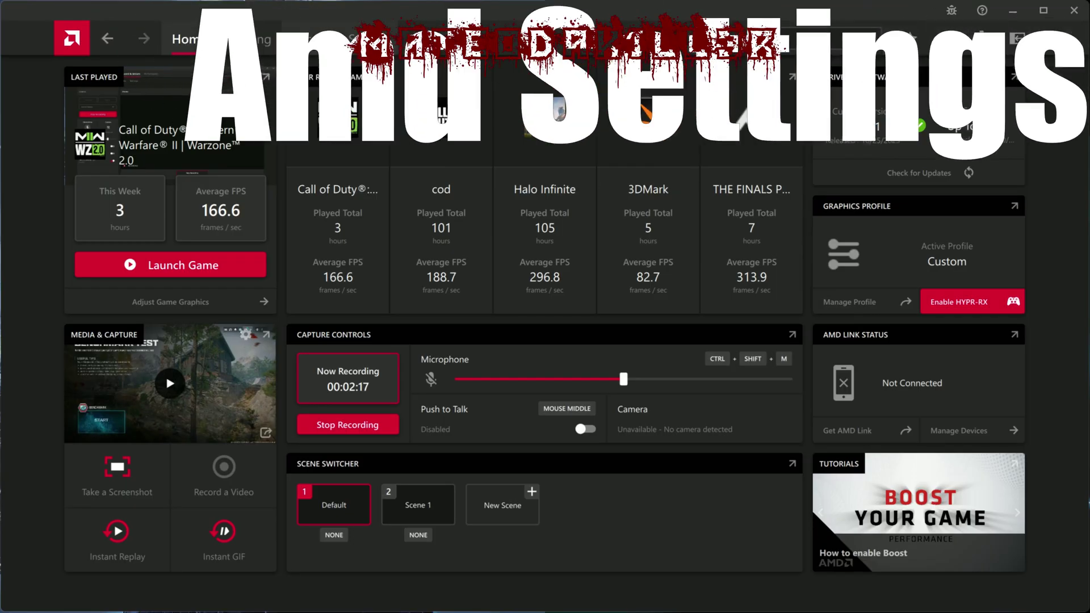
Step: In AMD Software: Adrenalin Edition, review the performance metrics settings and the system settings
left_click(441, 41)
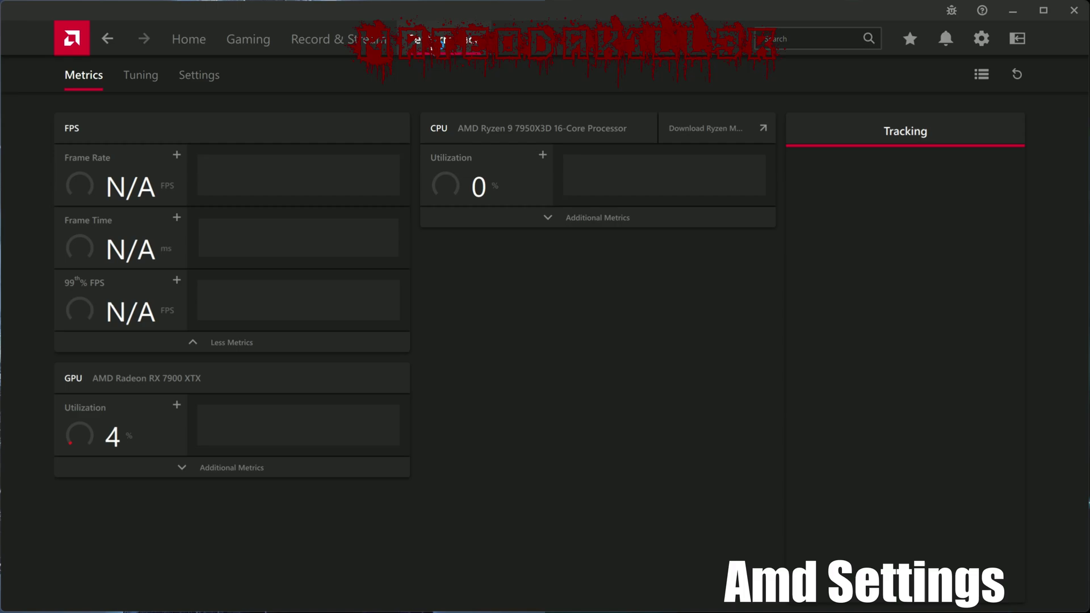
left_click(203, 74)
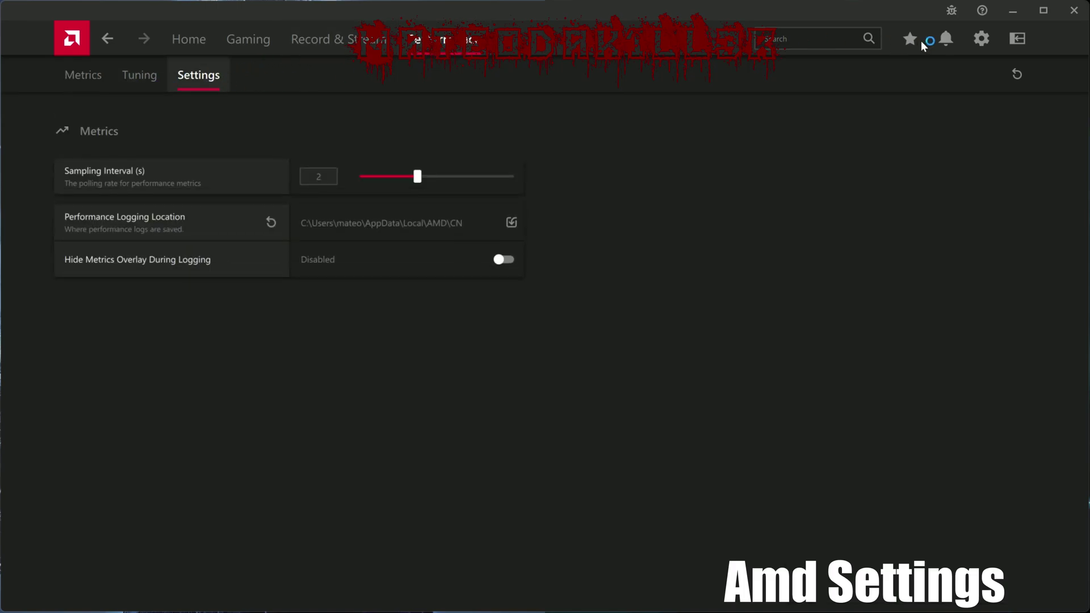
left_click(979, 38)
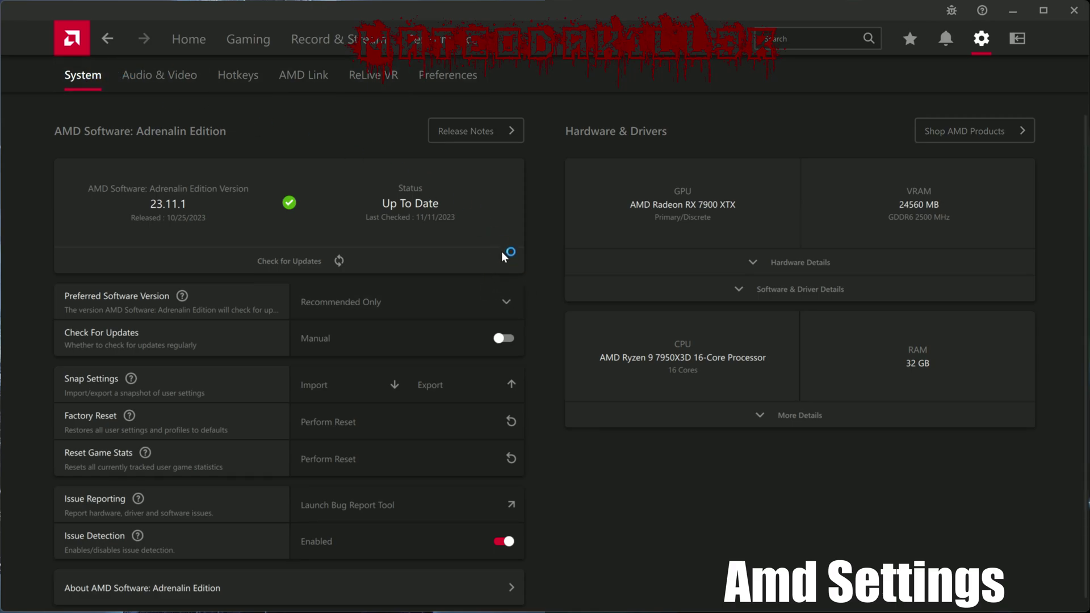
scroll(540, 298, "down", 1)
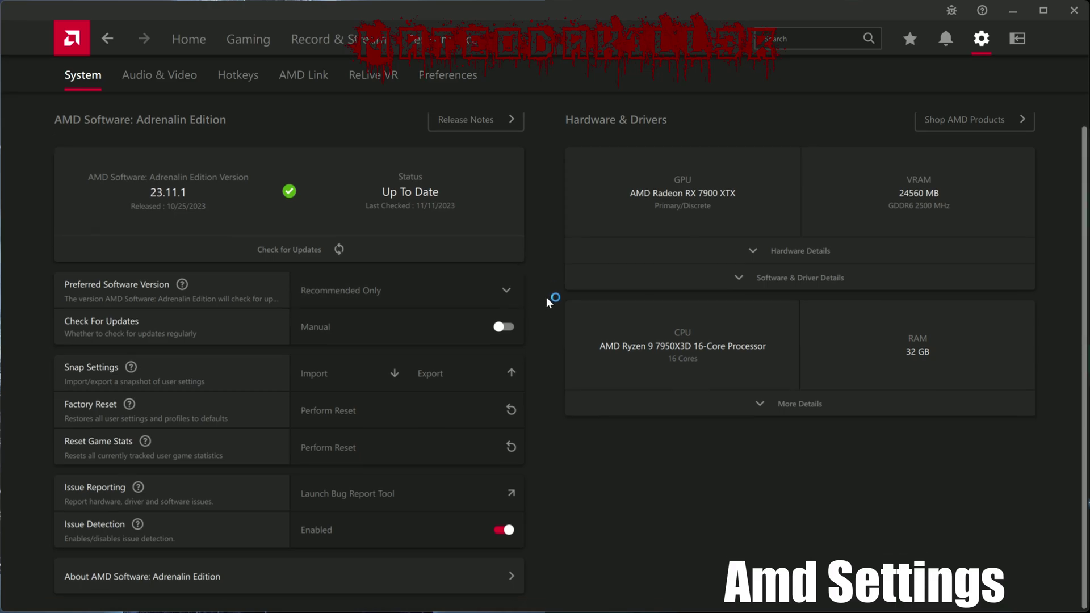
scroll(537, 301, "up", 1)
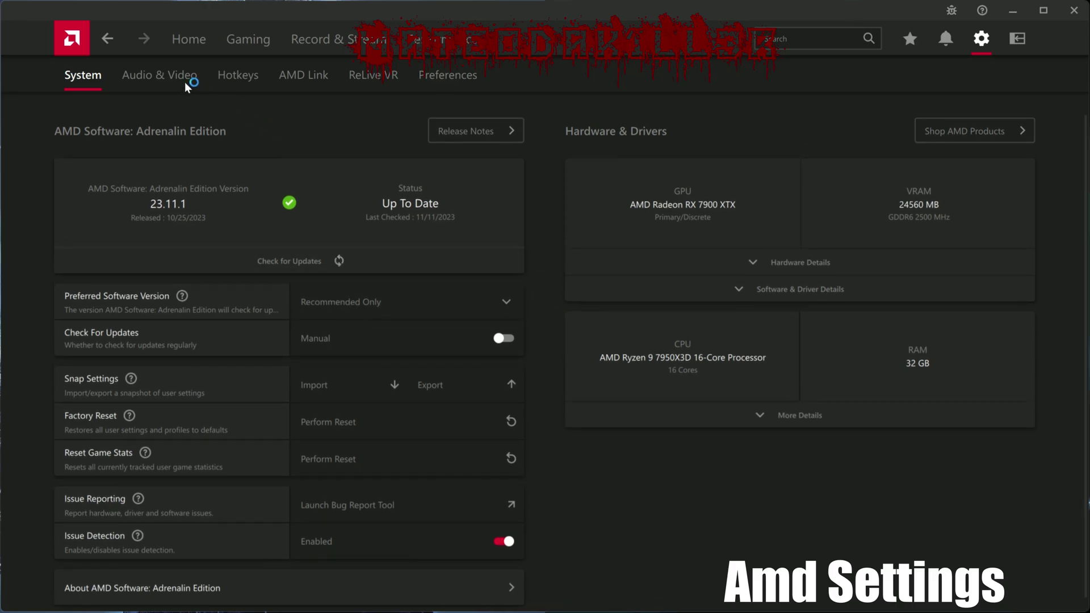
Step: Review the audio and video settings and the full list of hotkeys
left_click(171, 79)
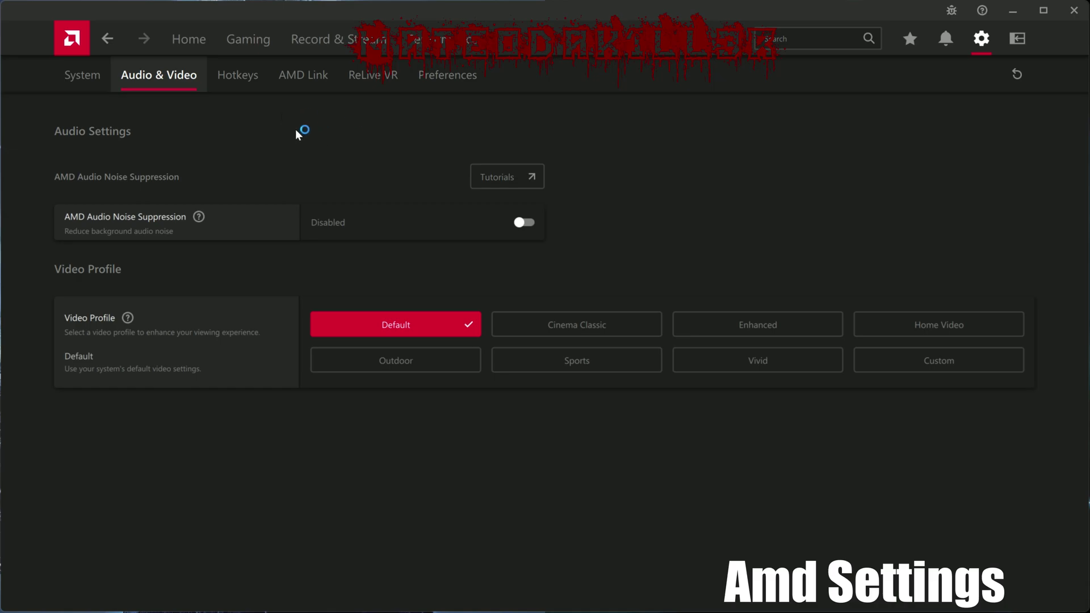
left_click(255, 85)
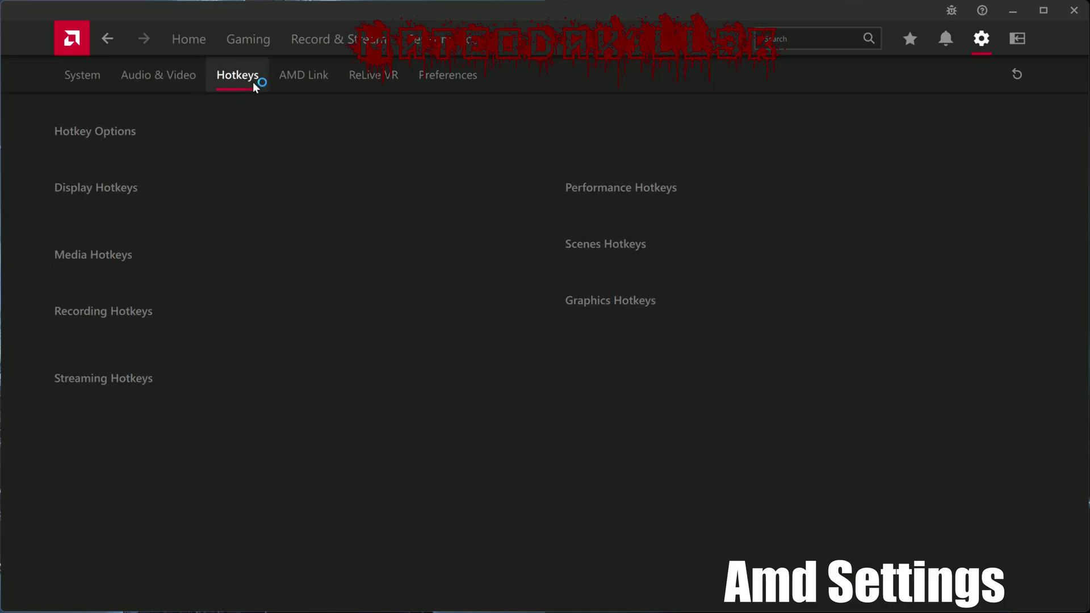
scroll(577, 228, "down", 2)
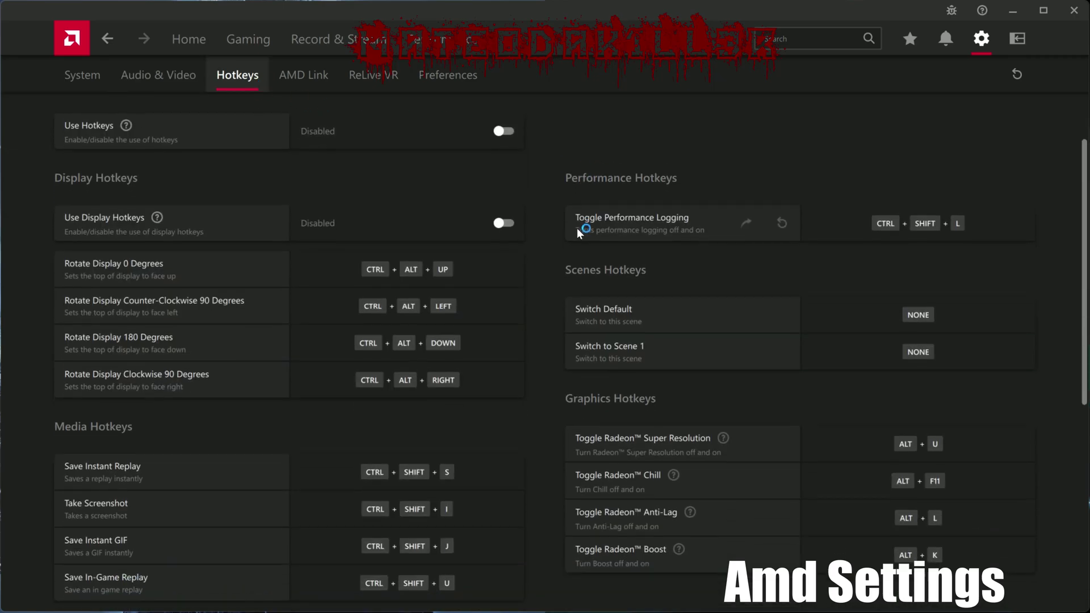
scroll(577, 231, "down", 5)
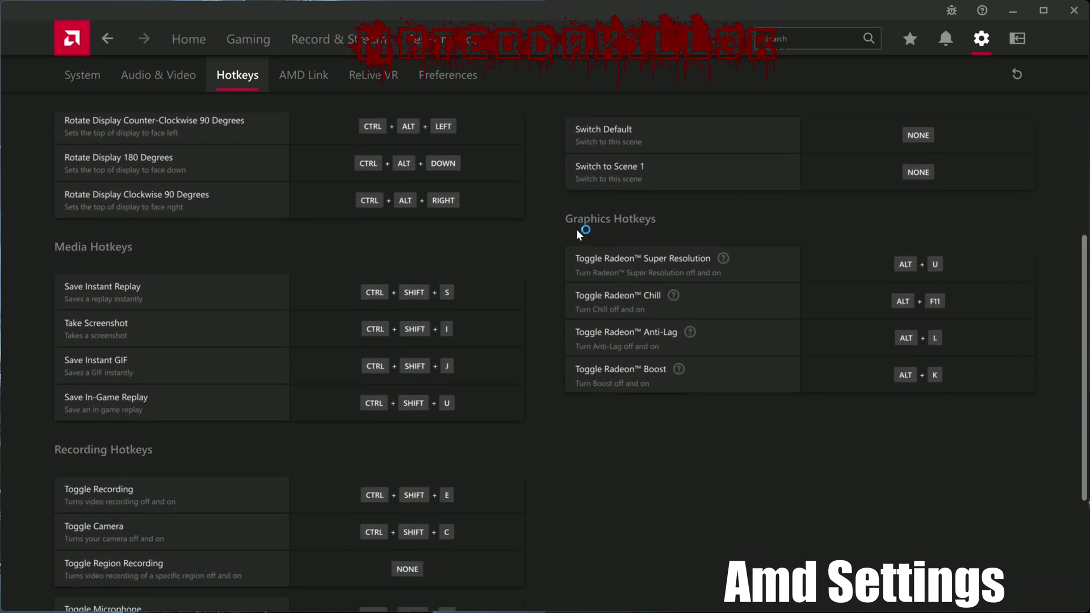
scroll(577, 231, "down", 3)
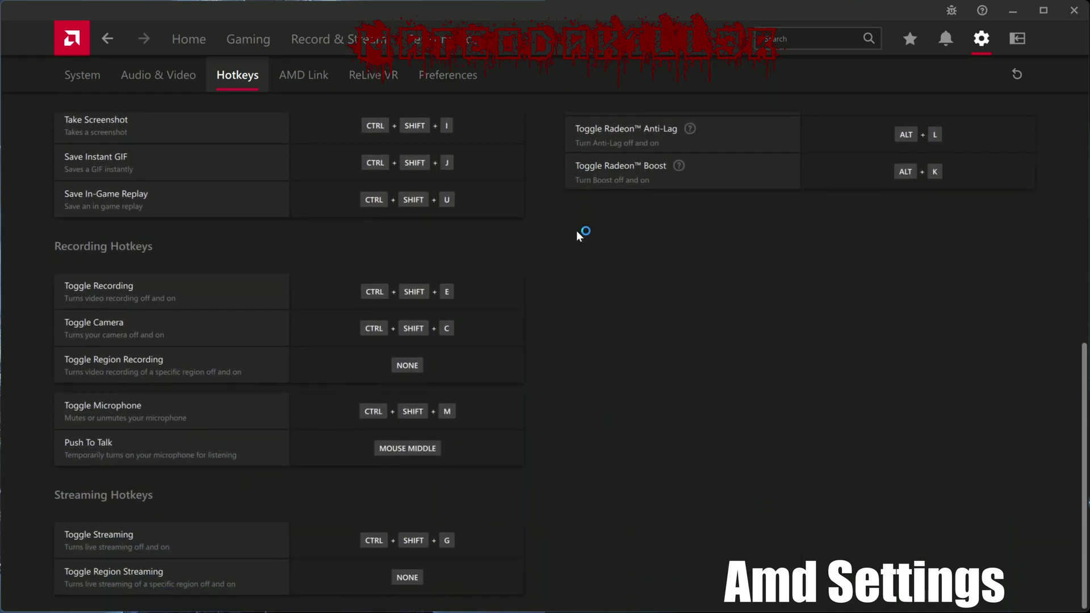
Step: Look through the AMD Link and ReLive VR settings and review the general preferences
left_click(326, 80)
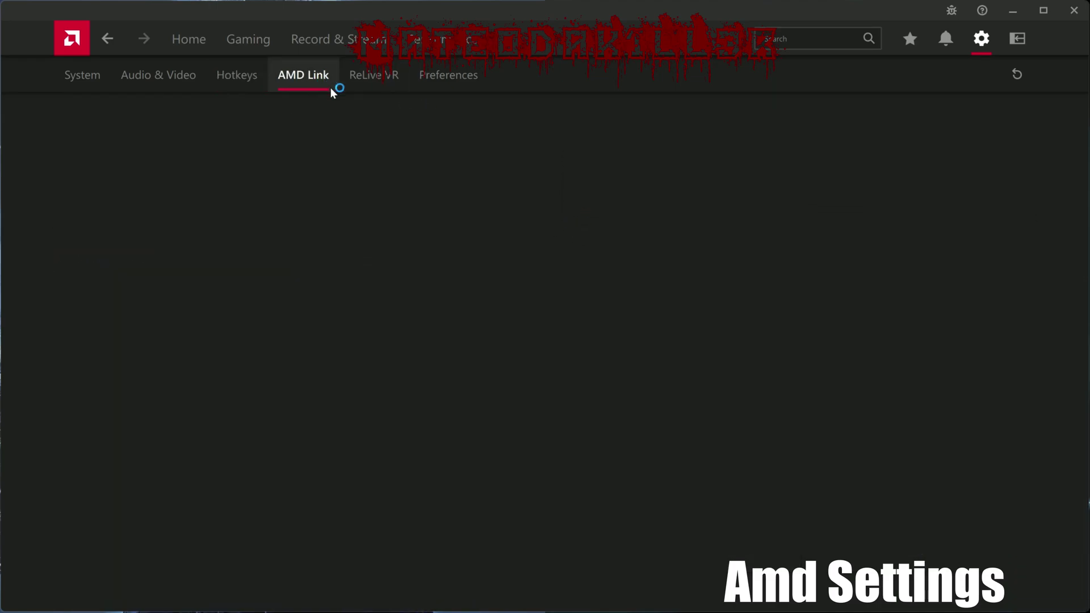
left_click(366, 80)
left_click(451, 79)
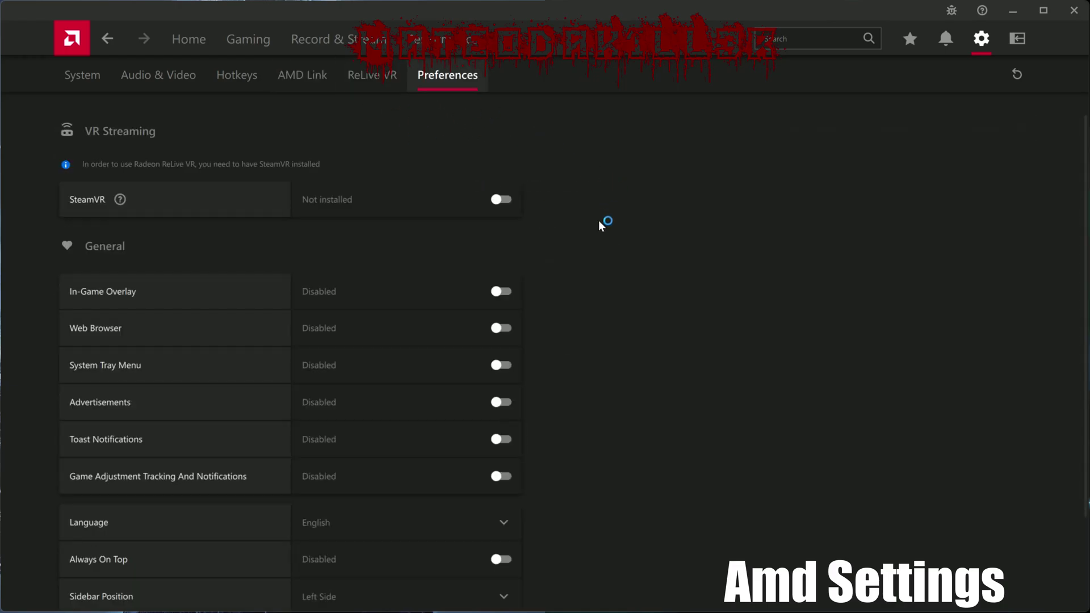
scroll(597, 262, "down", 2)
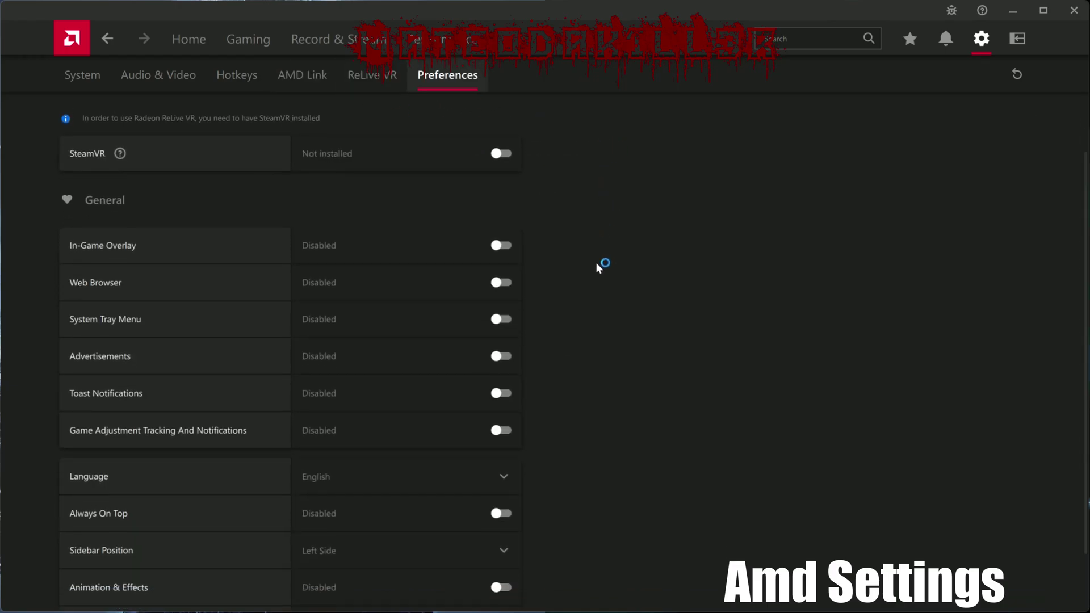
scroll(597, 262, "down", 1)
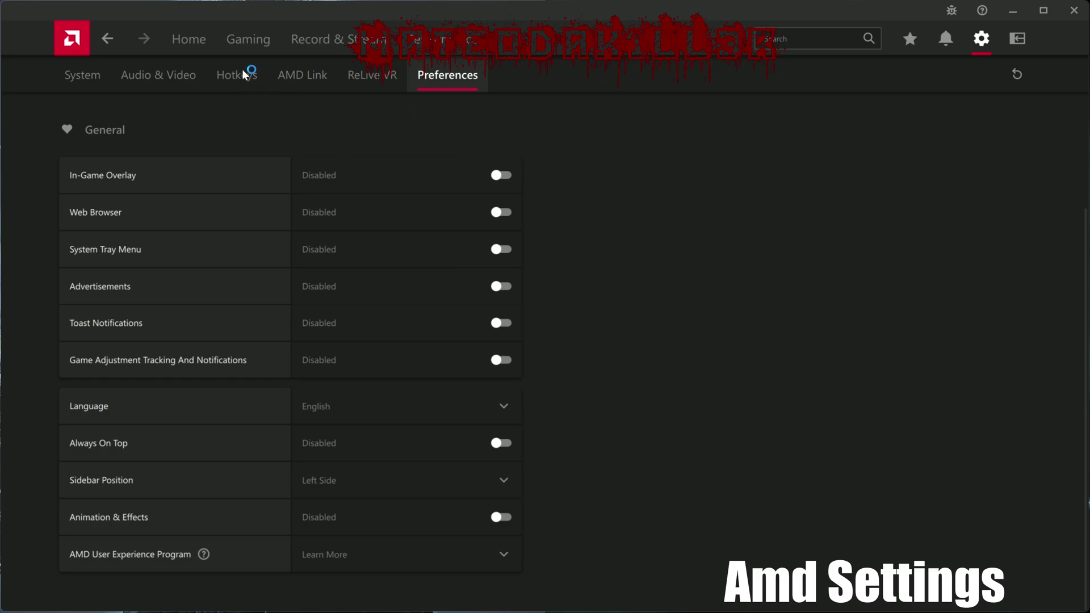
Step: Review the global gaming graphics options, including the expanded advanced settings down to the shader cache reset
left_click(244, 40)
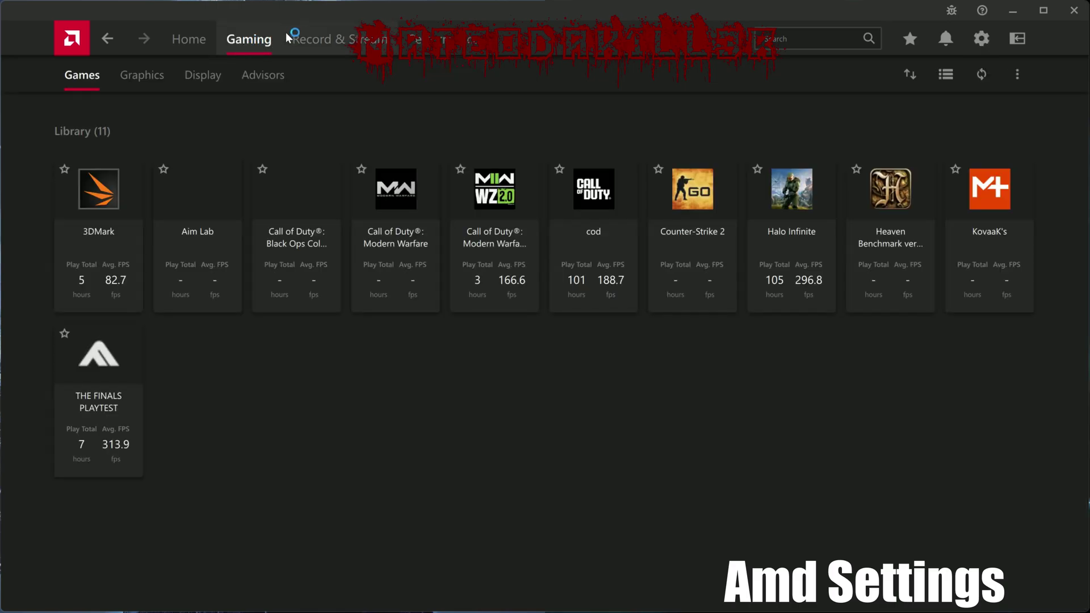
left_click(131, 75)
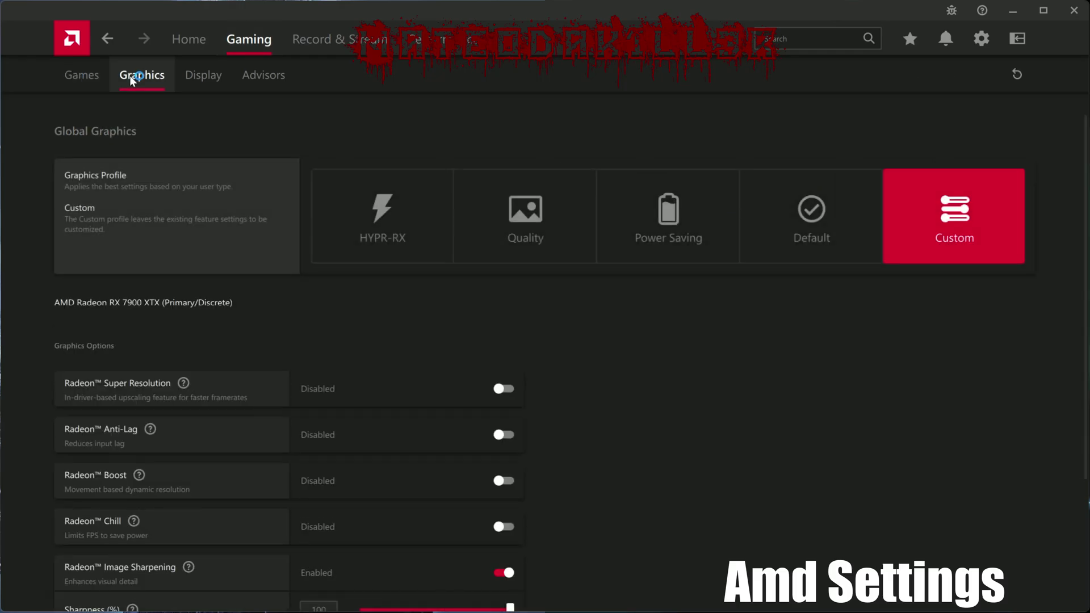
scroll(623, 371, "down", 2)
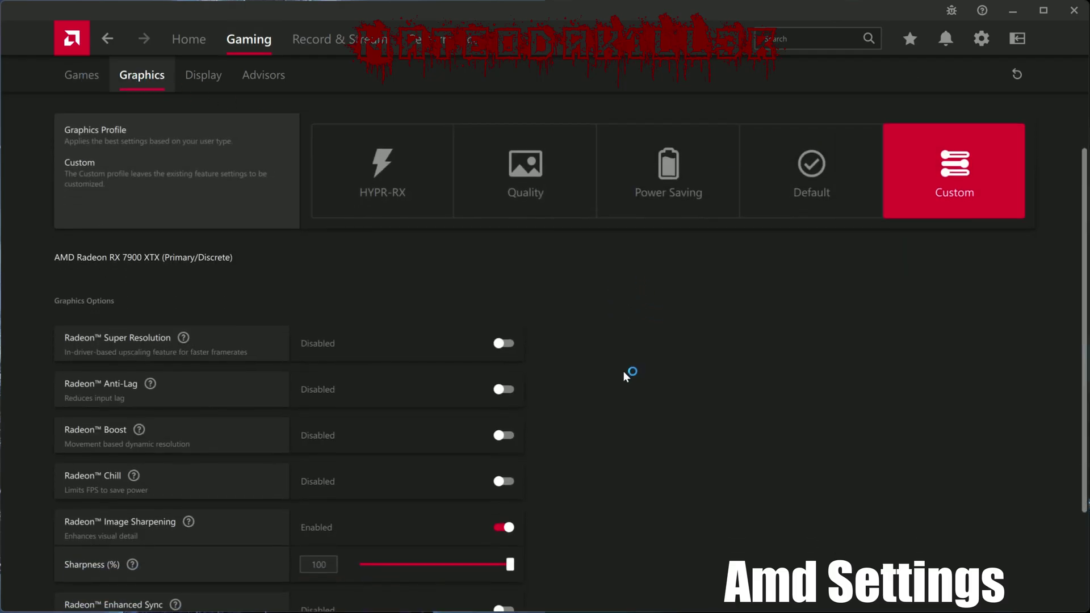
scroll(636, 375, "down", 2)
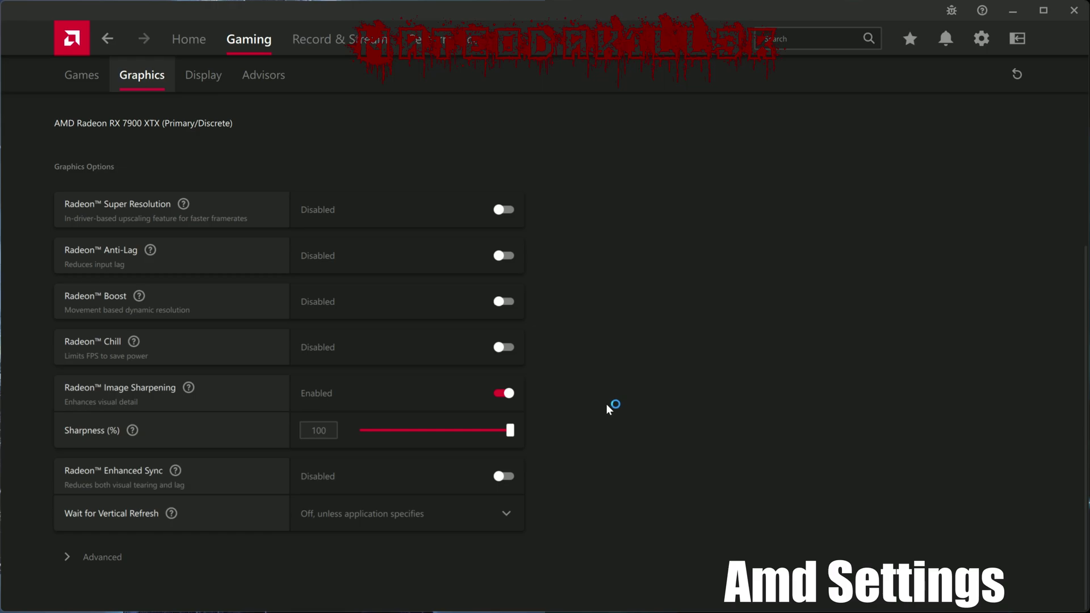
left_click(95, 557)
scroll(579, 496, "down", 2)
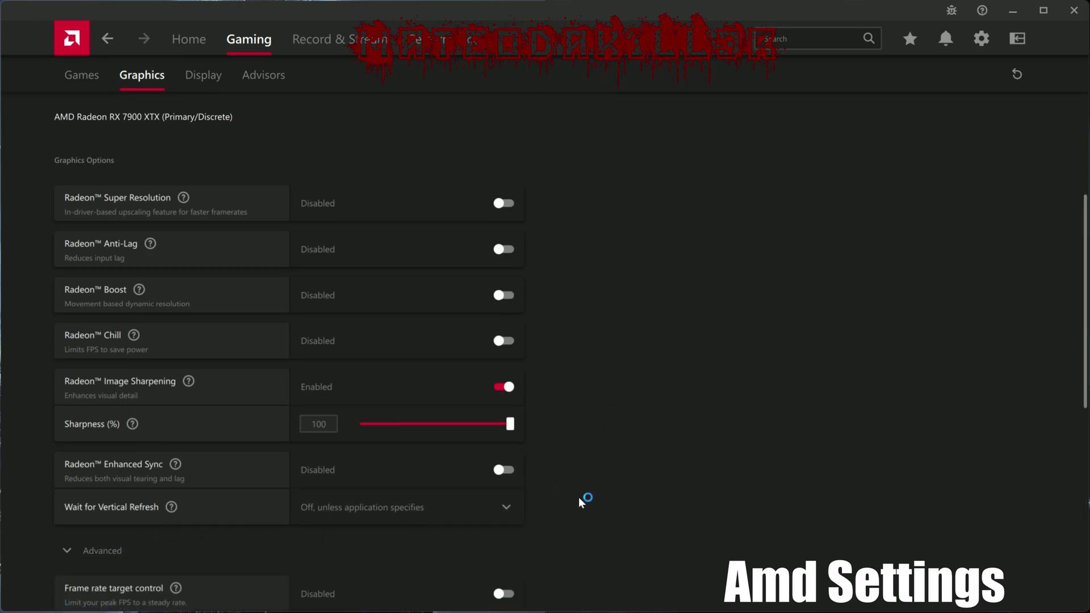
scroll(580, 496, "down", 3)
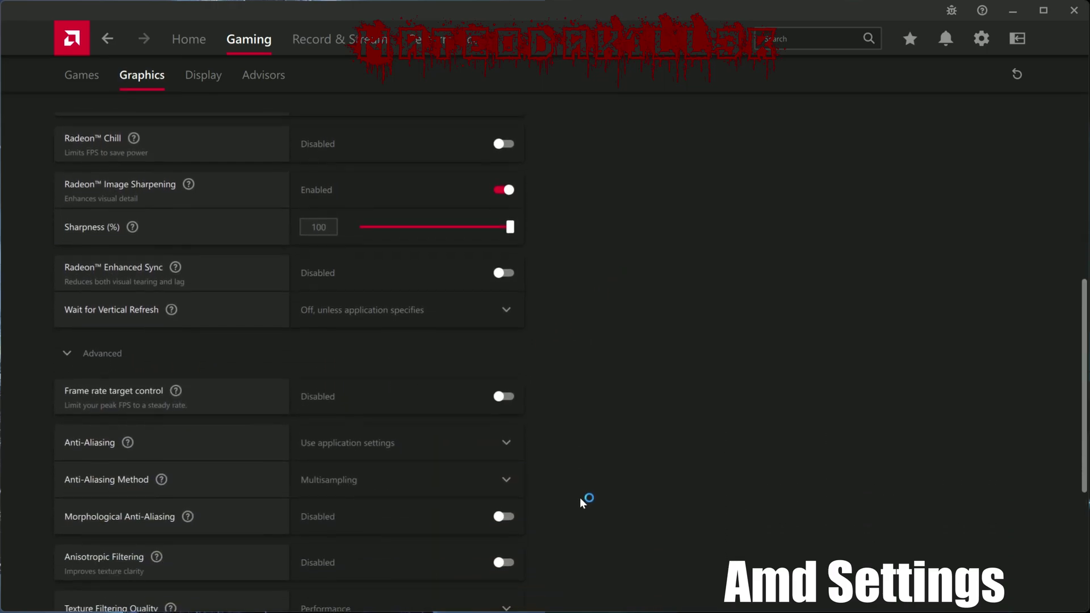
scroll(581, 499, "down", 2)
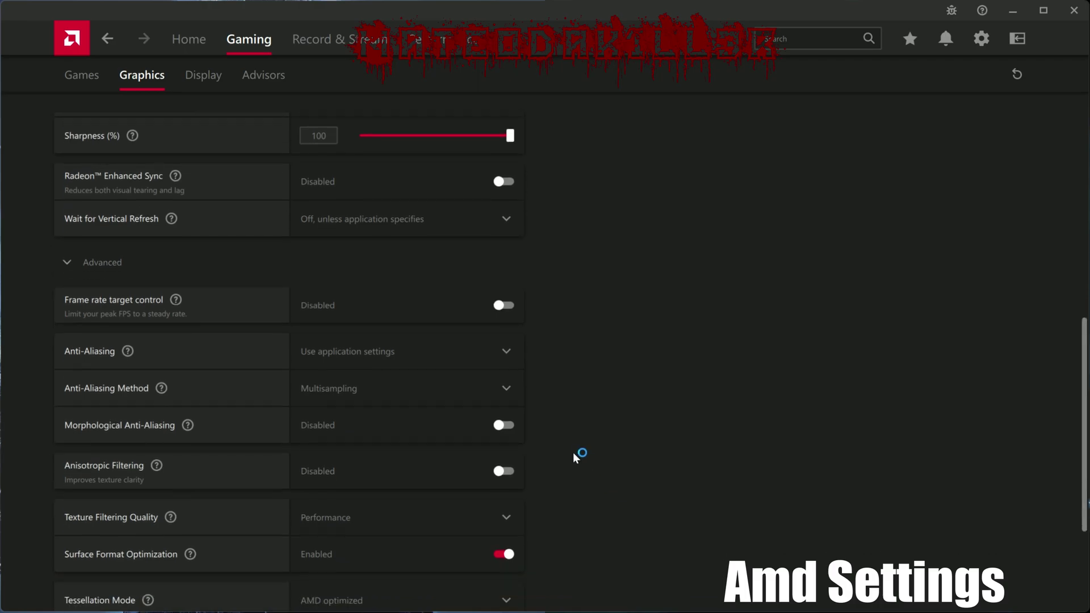
scroll(569, 450, "down", 1)
scroll(570, 450, "down", 1)
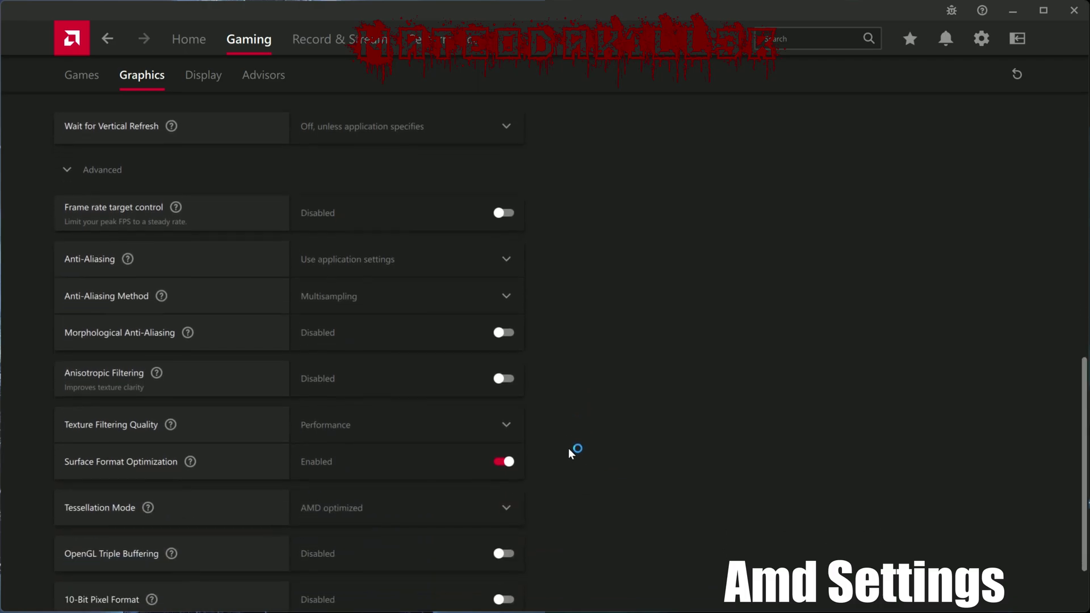
scroll(569, 449, "down", 2)
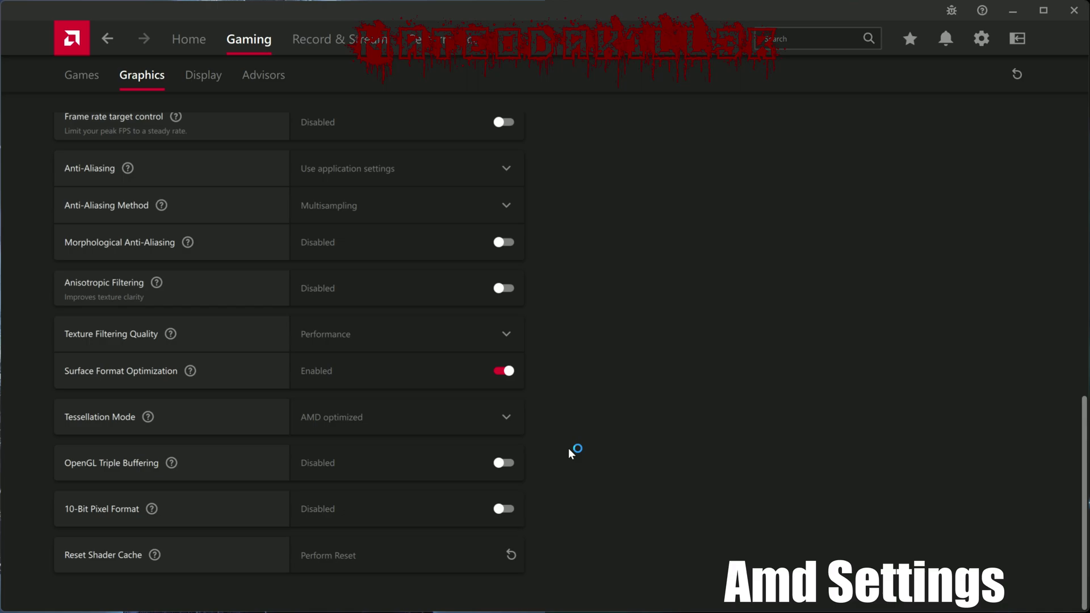
Step: Turn off Virtual Super Resolution in the global display options
left_click(202, 75)
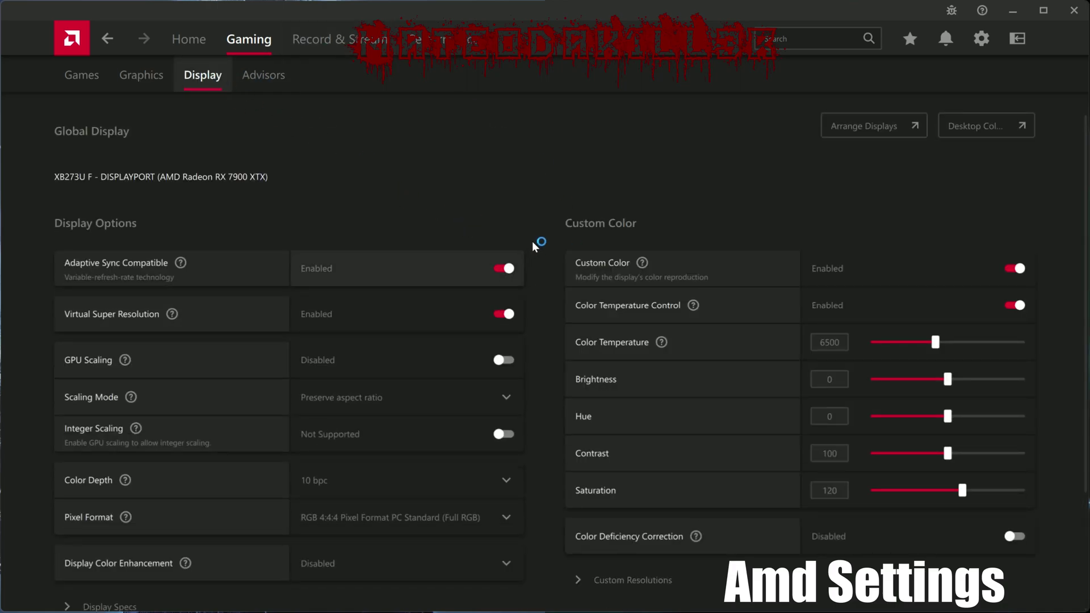
scroll(532, 241, "down", 1)
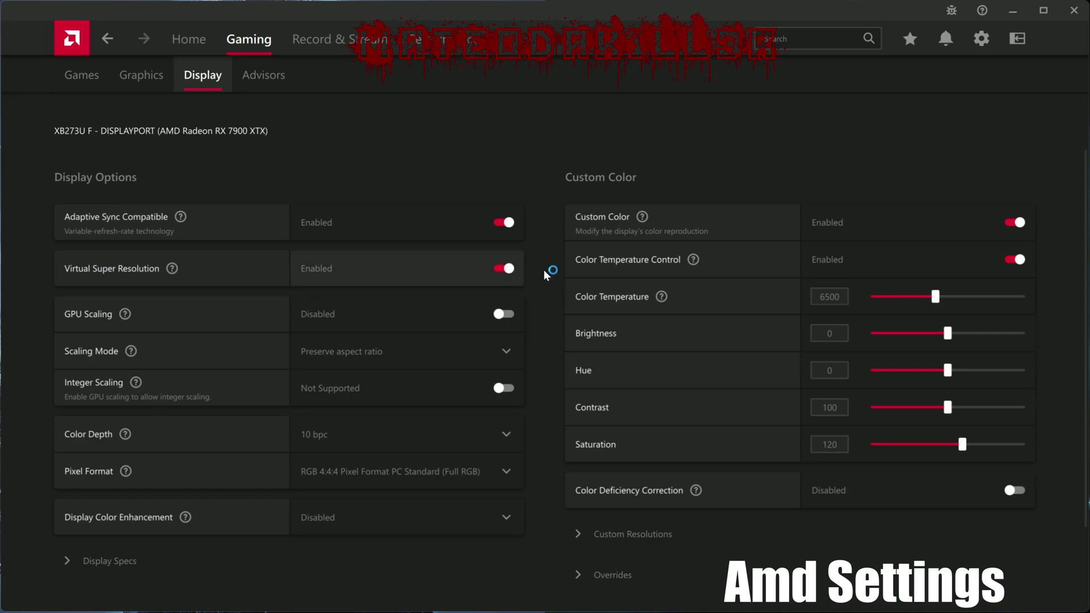
scroll(544, 270, "down", 1)
scroll(544, 270, "down", 1)
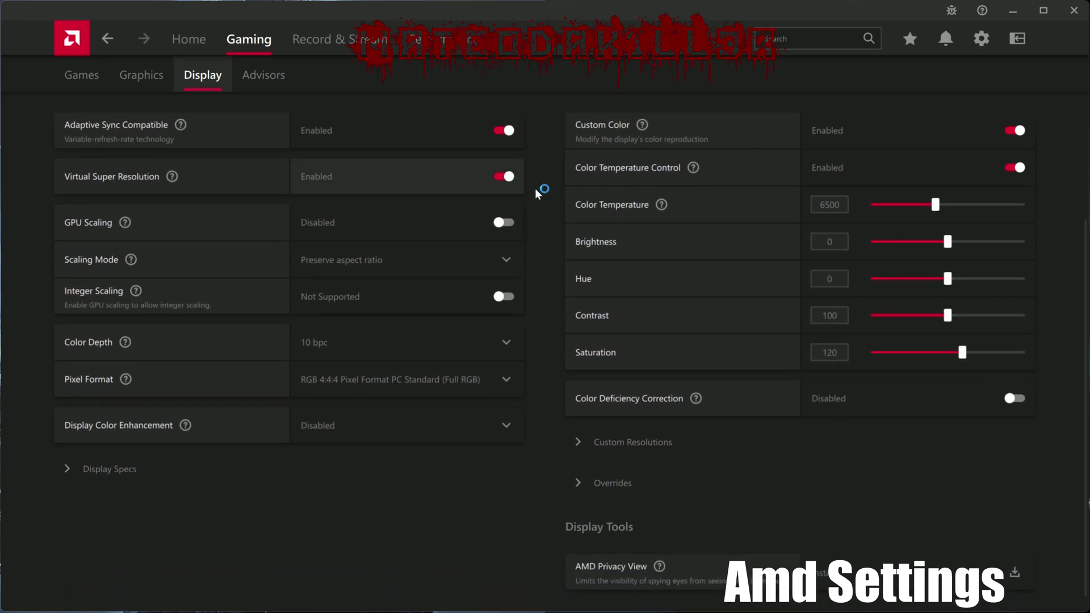
left_click(513, 181)
Step: Choose RGB 4:4:4 Pixel Format PC Standard (Full RGB) as the display's pixel format
scroll(547, 224, "down", 1)
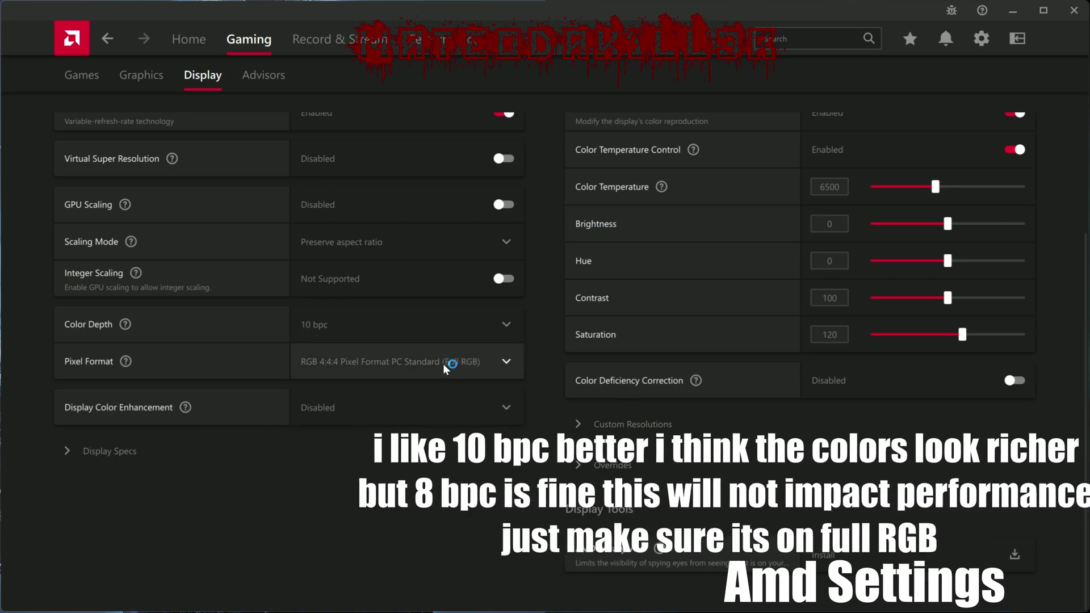
left_click(501, 365)
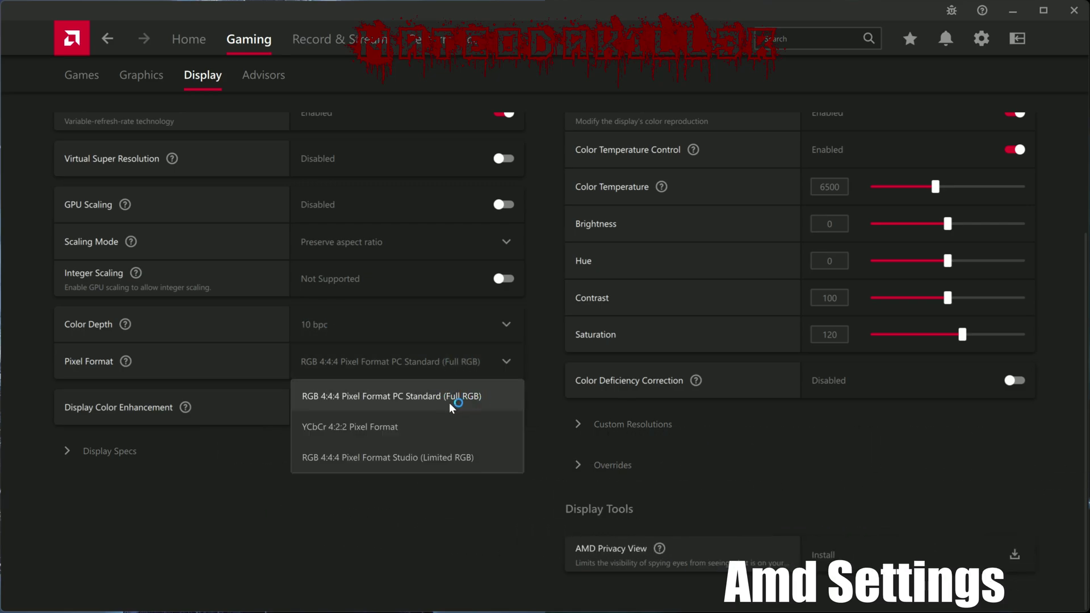
left_click(477, 397)
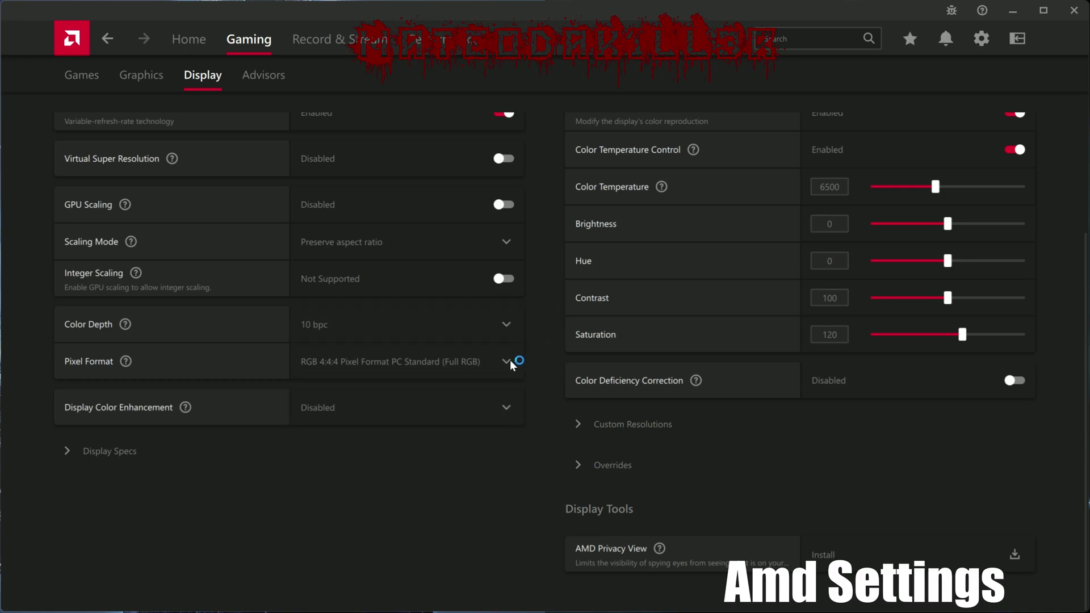
Step: Switch Custom Color off and on again, and set the display's saturation to 120
scroll(534, 386, "up", 3)
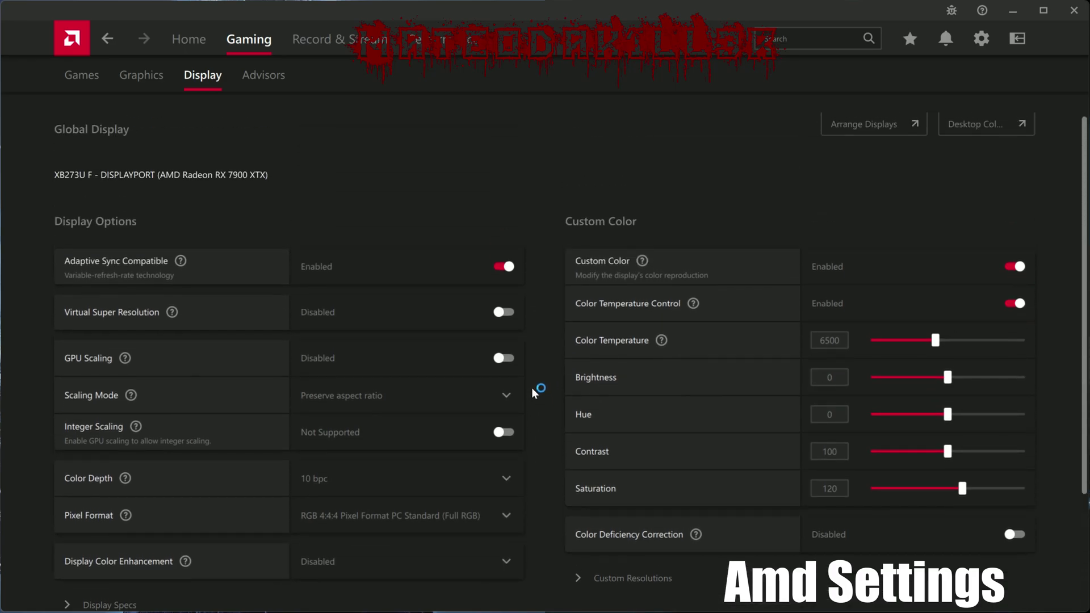
mouse_move(651, 272)
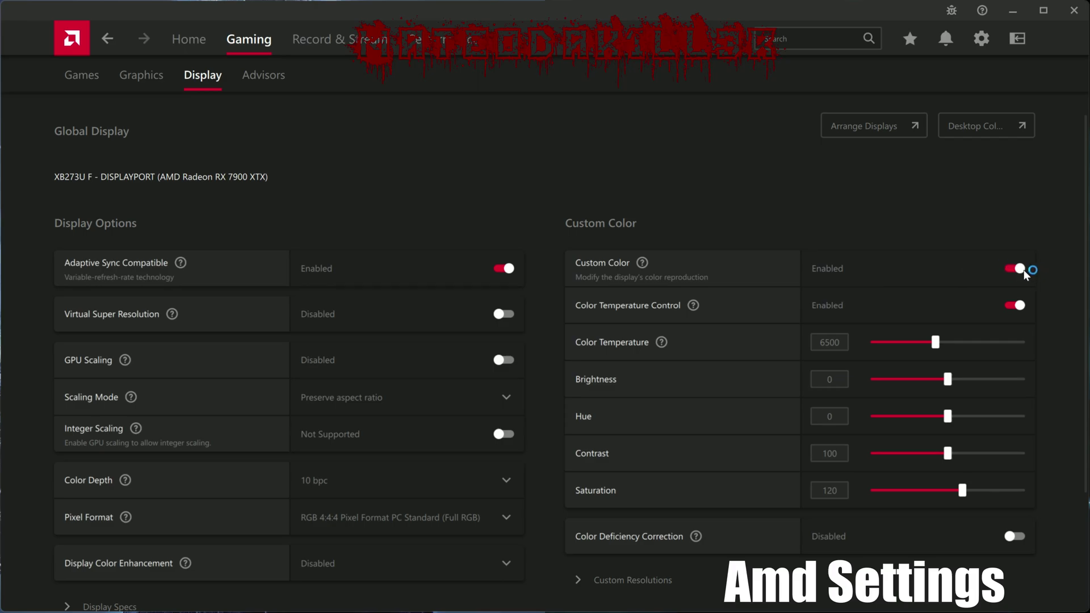
left_click(1018, 269)
left_click(1019, 270)
scroll(892, 304, "down", 2)
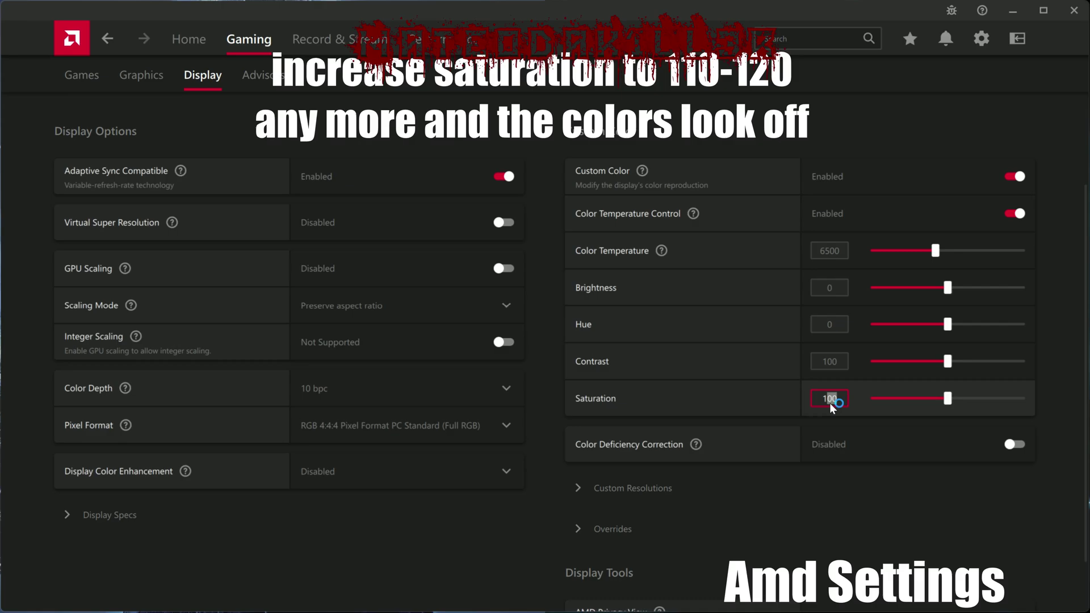
type("1")
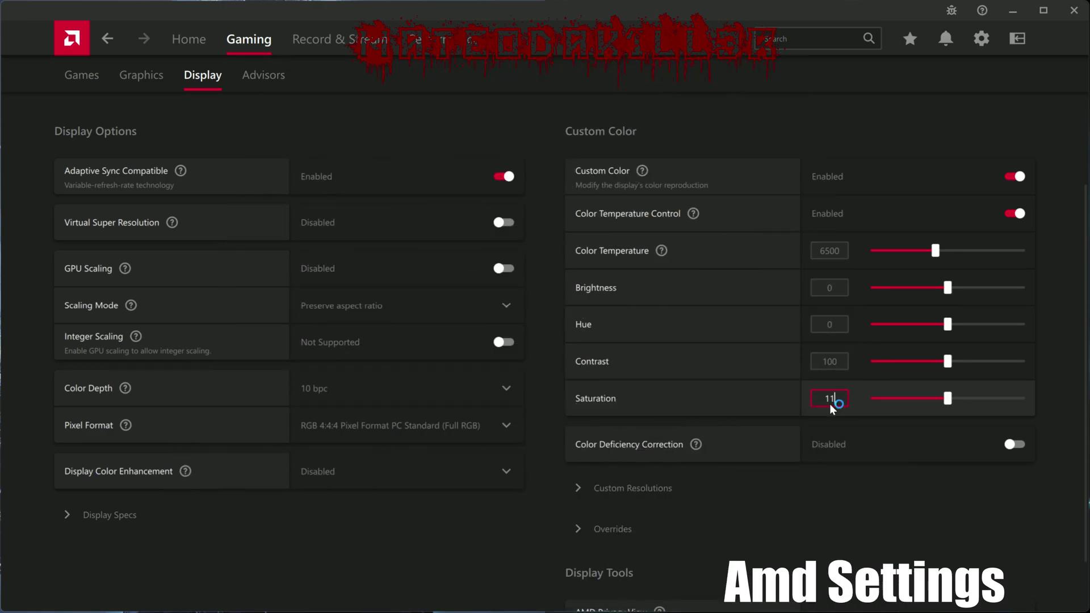
type("20")
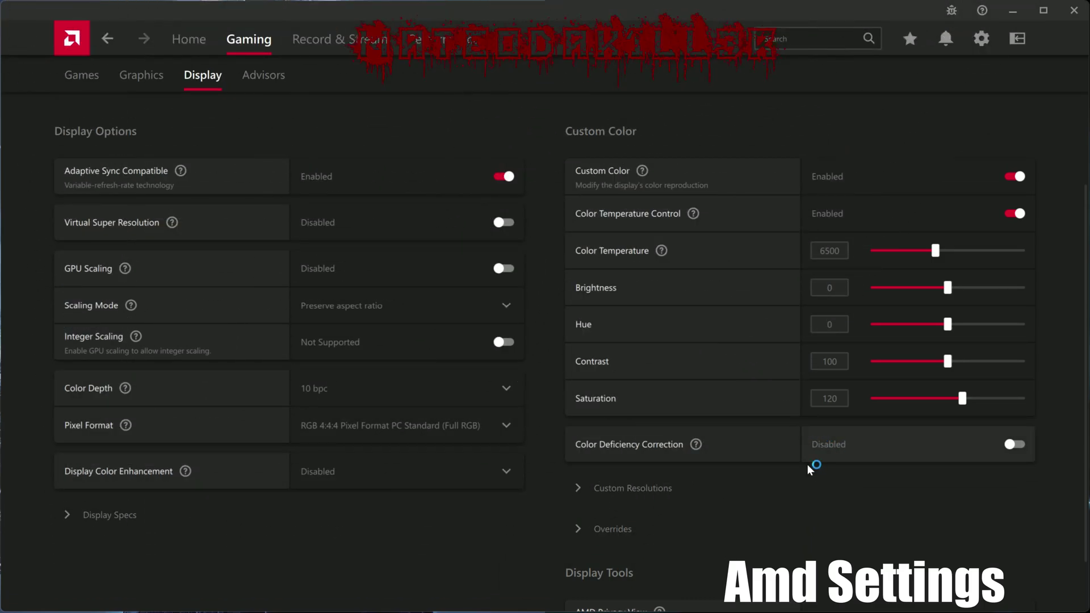
Step: Look over the remaining display options, the gaming advisors, and the recording, live stream, scene editor and media pages
scroll(798, 474, "down", 1)
scroll(793, 488, "down", 1)
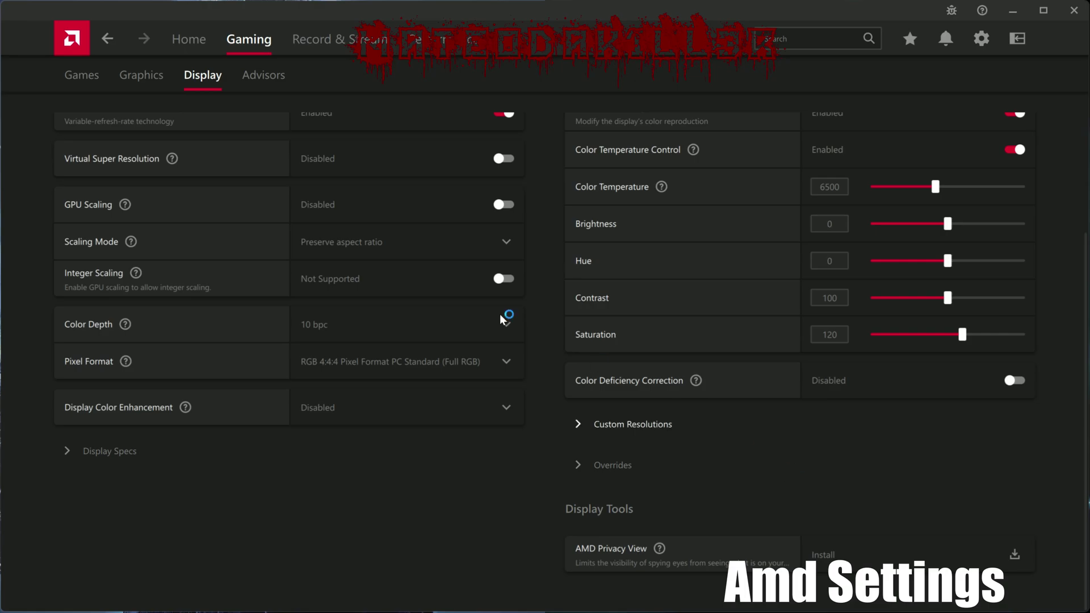
left_click(273, 88)
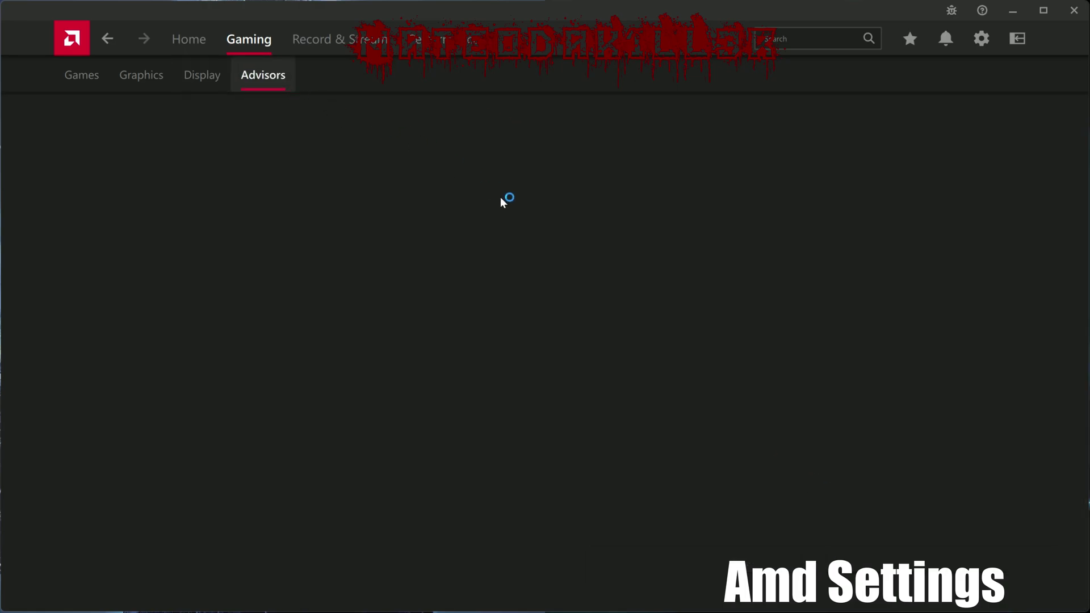
left_click(331, 39)
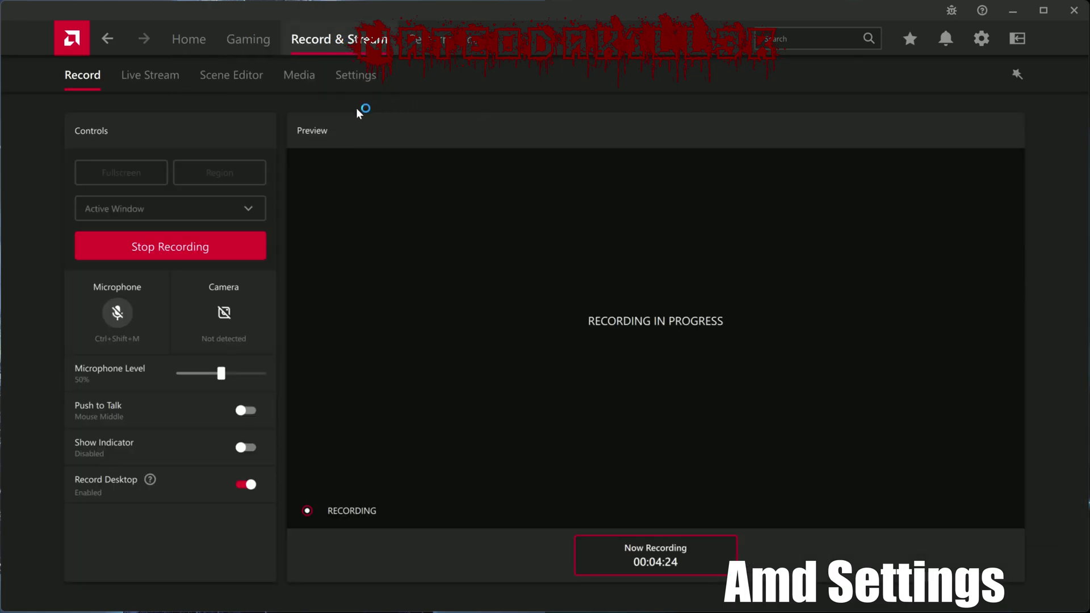
left_click(162, 77)
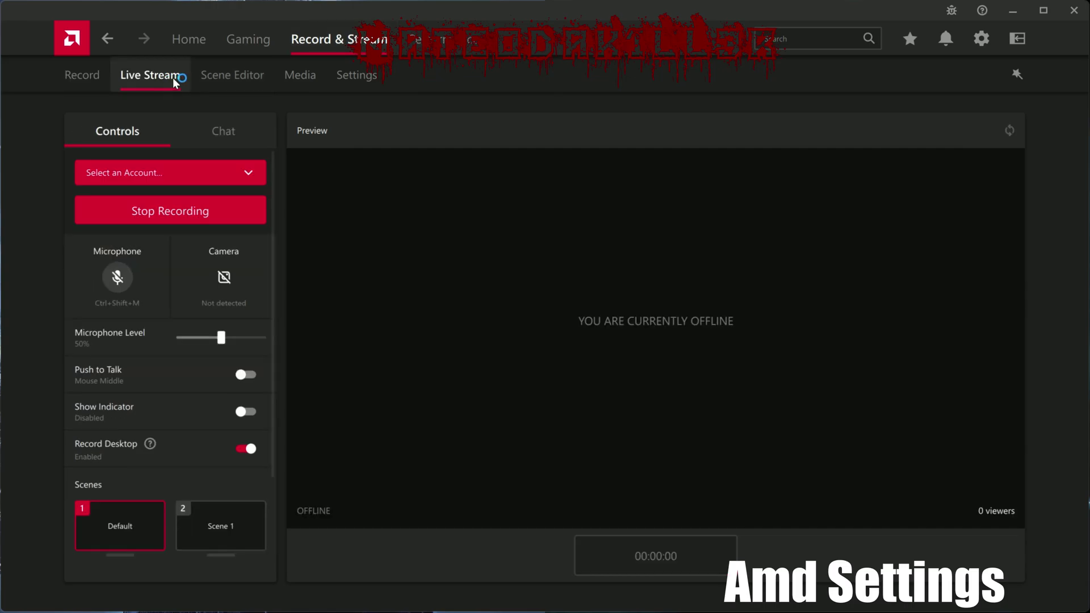
left_click(212, 78)
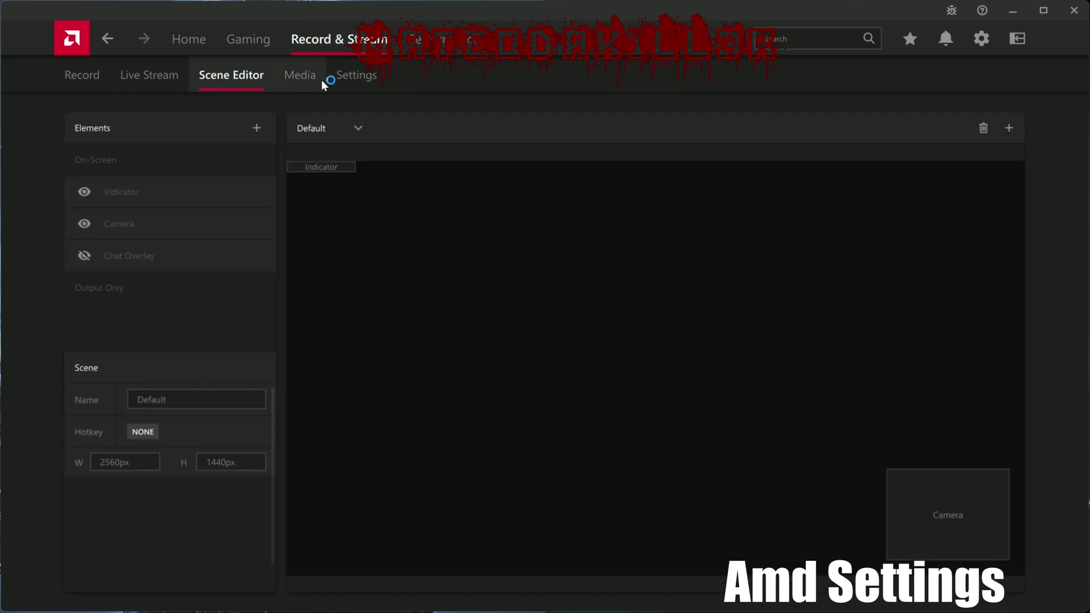
left_click(317, 79)
Step: Review the Record & Stream settings for recording, live streaming, media replay features and audio capture
left_click(359, 83)
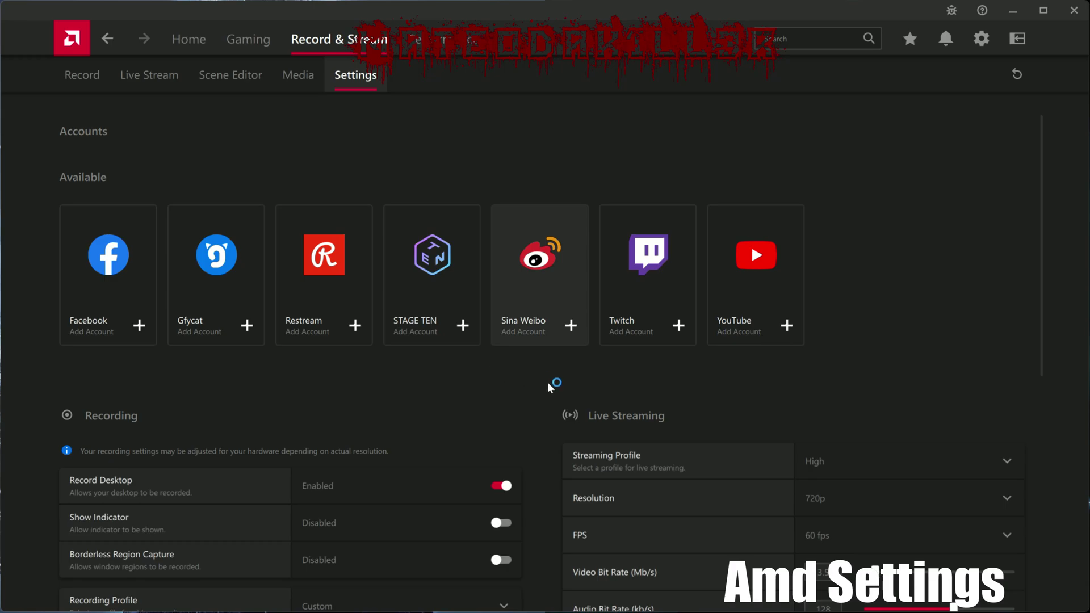
scroll(551, 384, "down", 2)
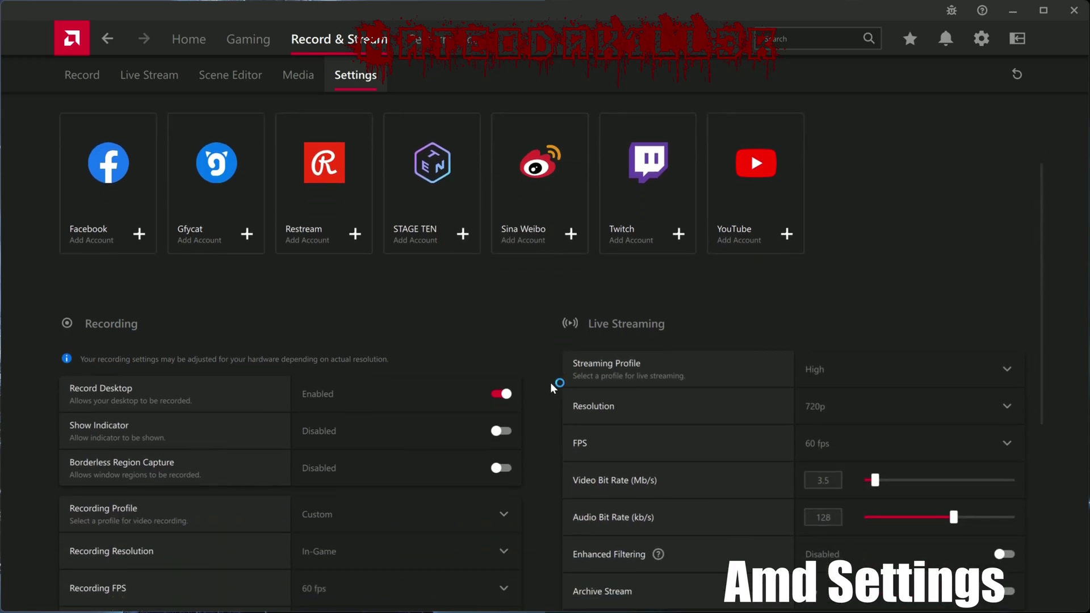
scroll(551, 383, "down", 2)
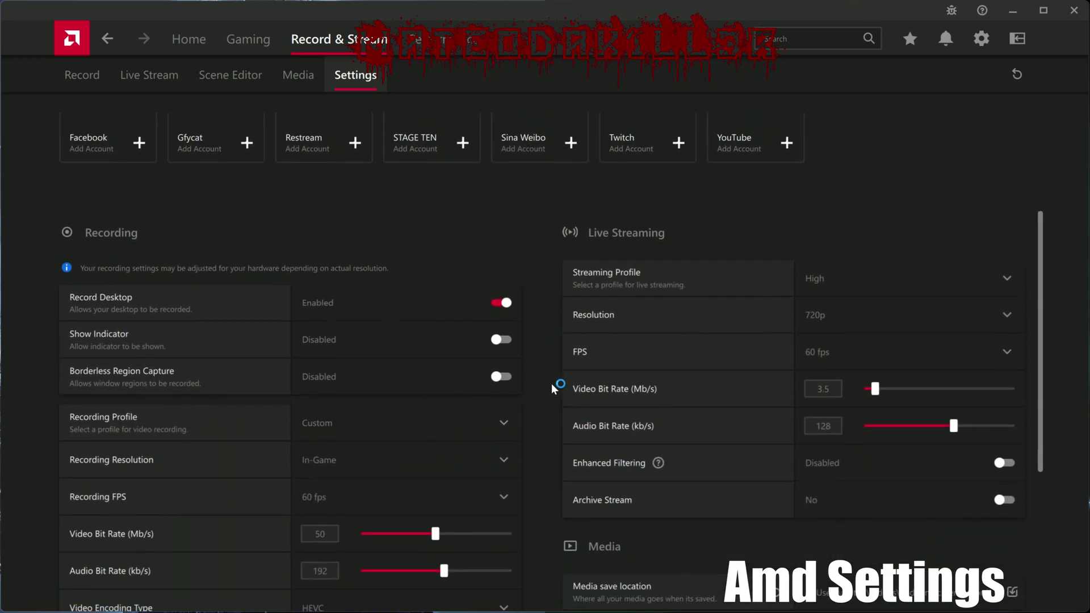
scroll(548, 384, "down", 2)
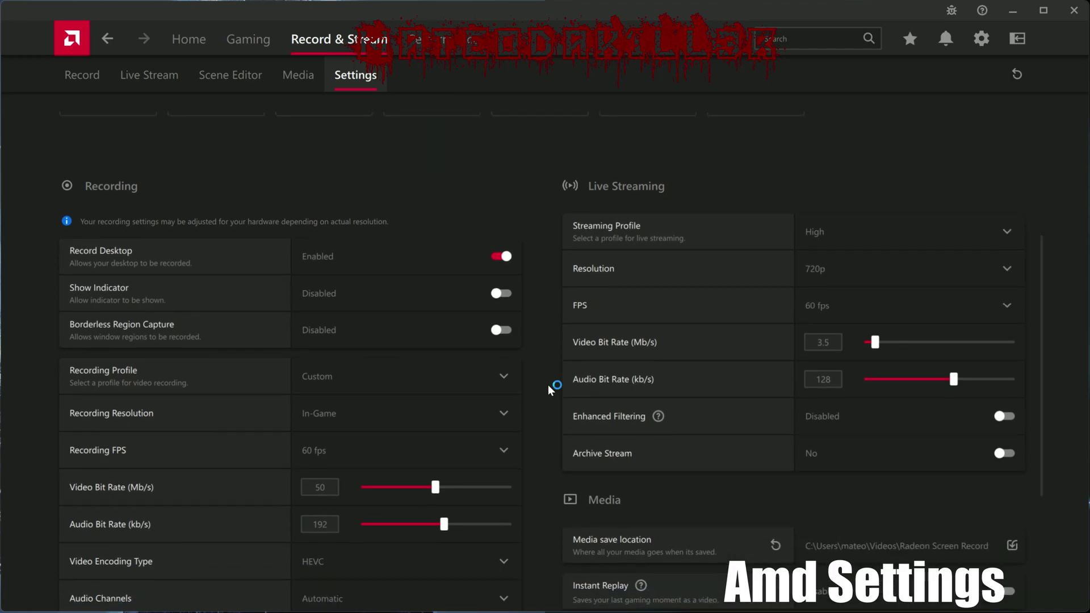
scroll(549, 385, "down", 1)
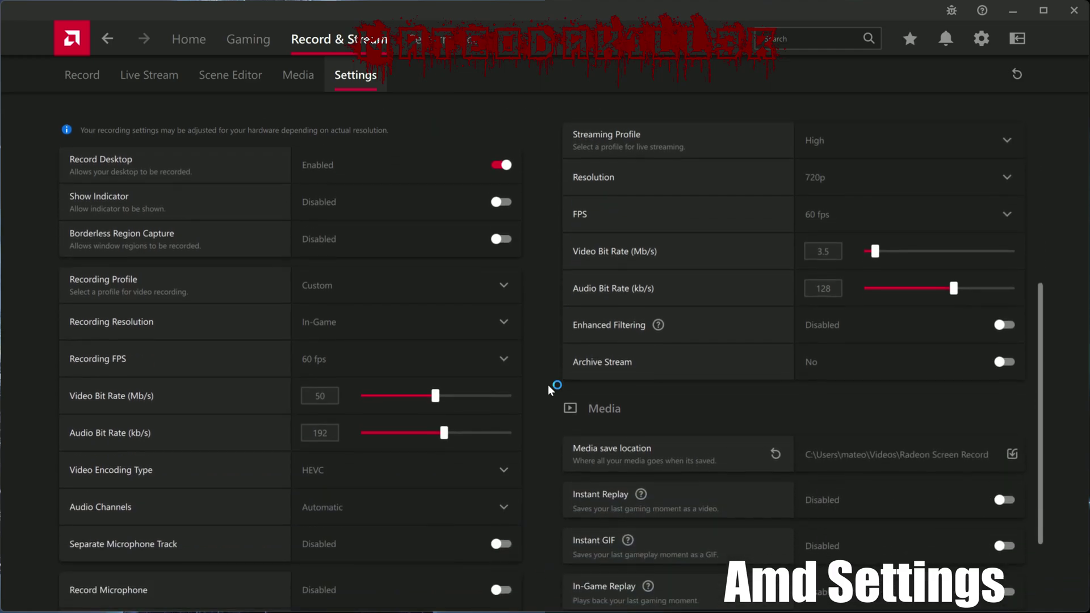
scroll(548, 384, "down", 1)
scroll(548, 384, "down", 1)
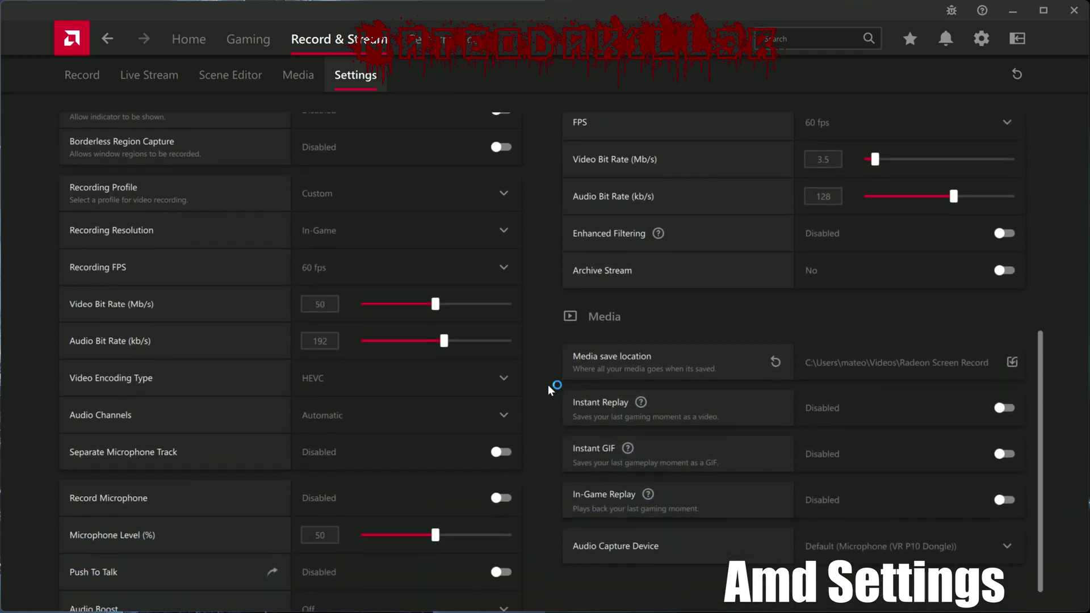
scroll(548, 384, "down", 1)
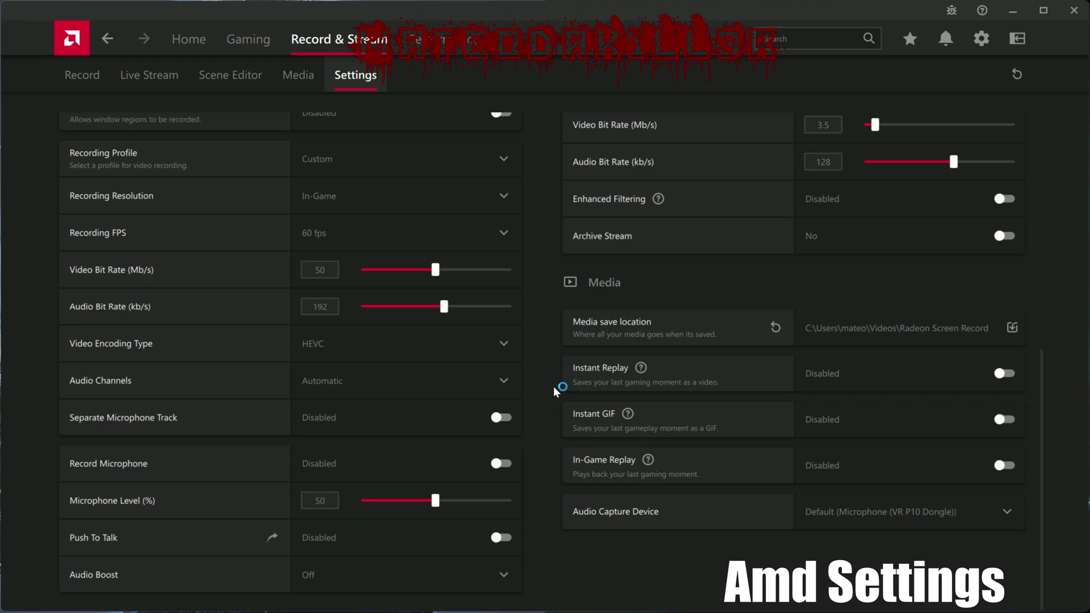
Step: Check the performance metrics and their sampling and logging settings, and open the global performance tuning page
left_click(480, 45)
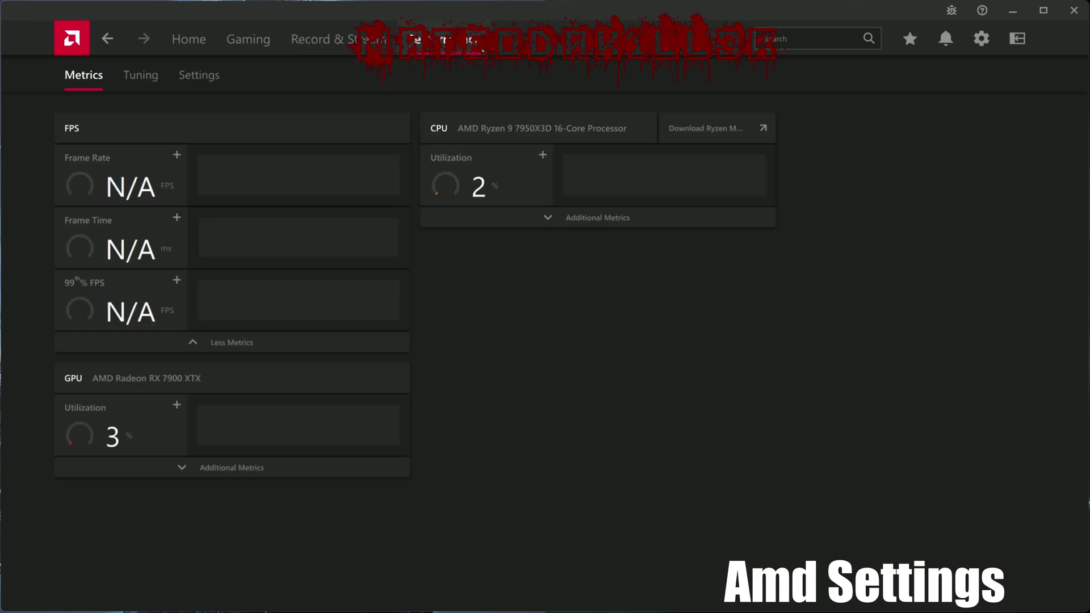
left_click(202, 77)
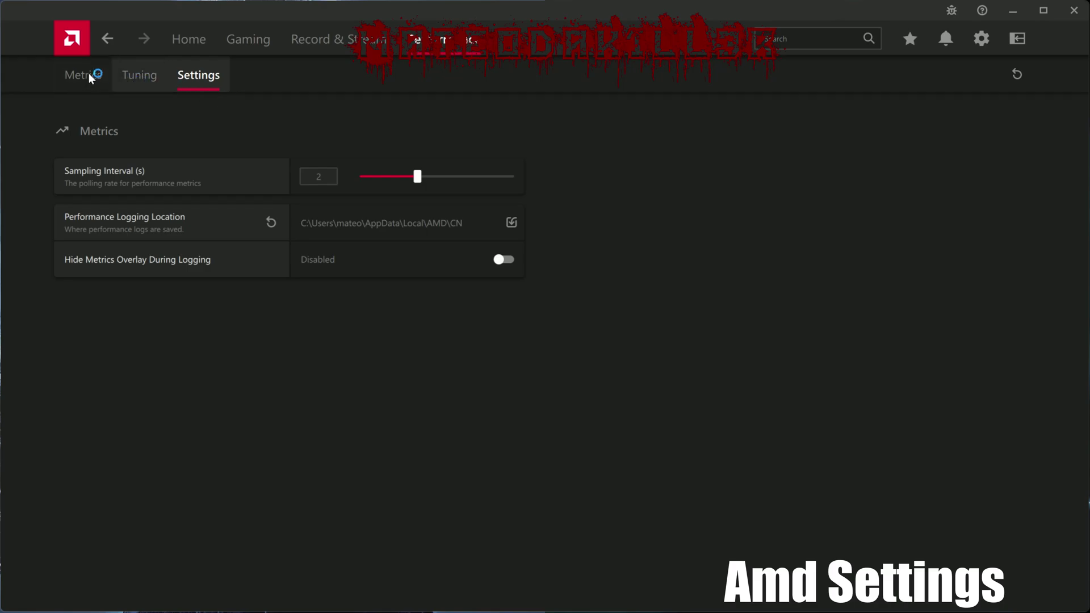
left_click(141, 77)
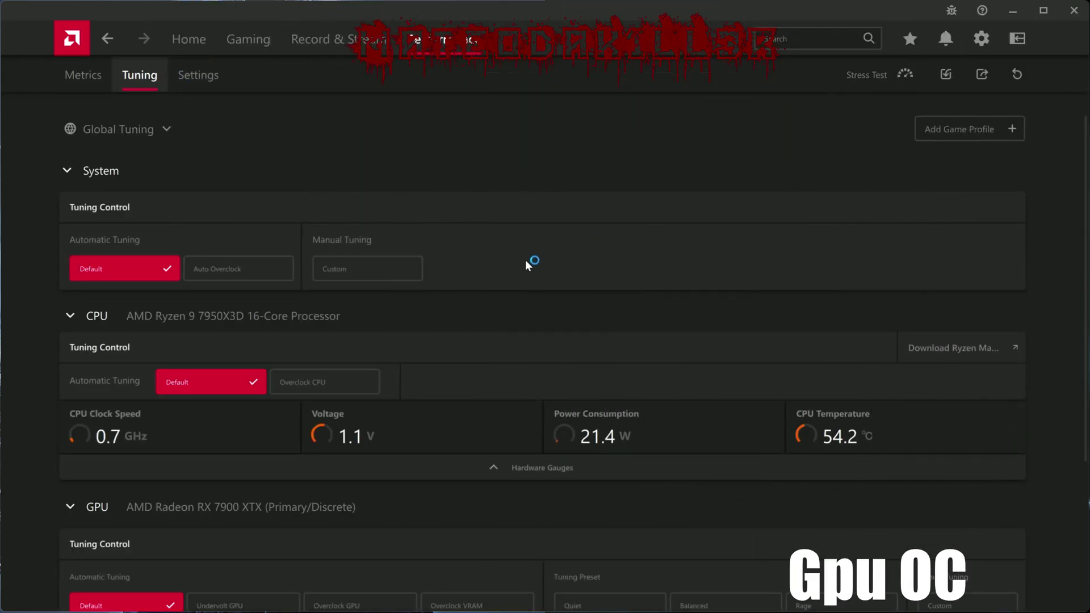
Step: Switch the GPU to Custom manual tuning, enable Power Tuning, set the power limit to 15%, and apply the changes
scroll(489, 389, "down", 3)
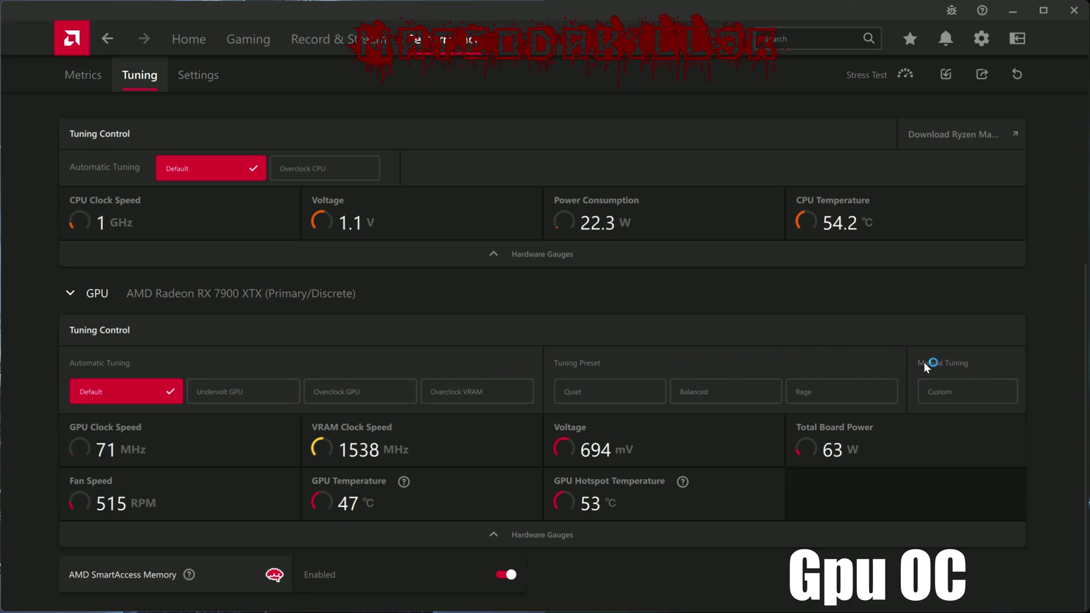
left_click(960, 399)
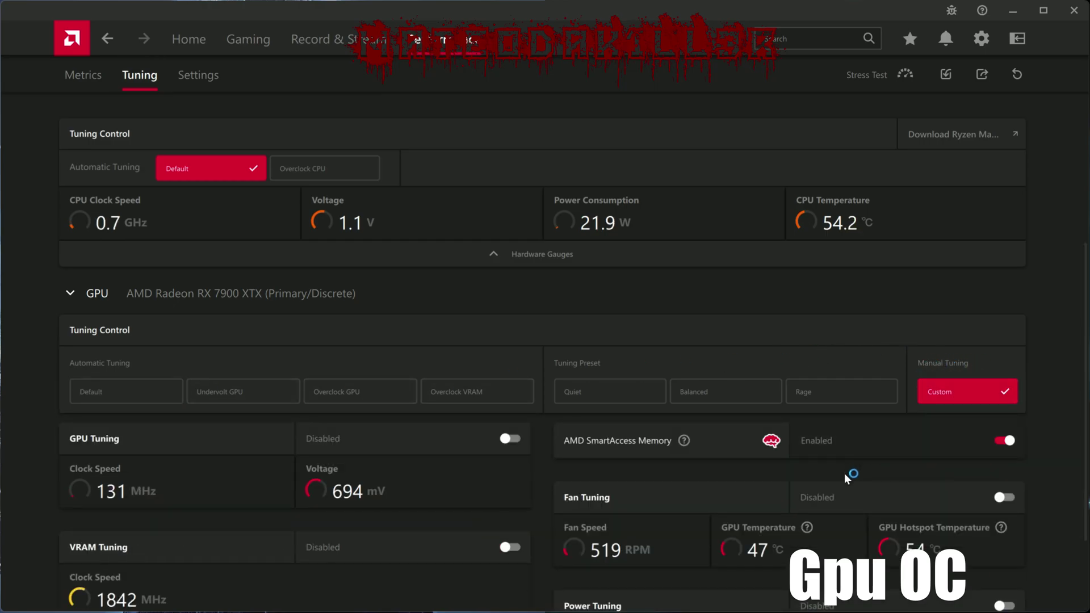
scroll(844, 473, "down", 2)
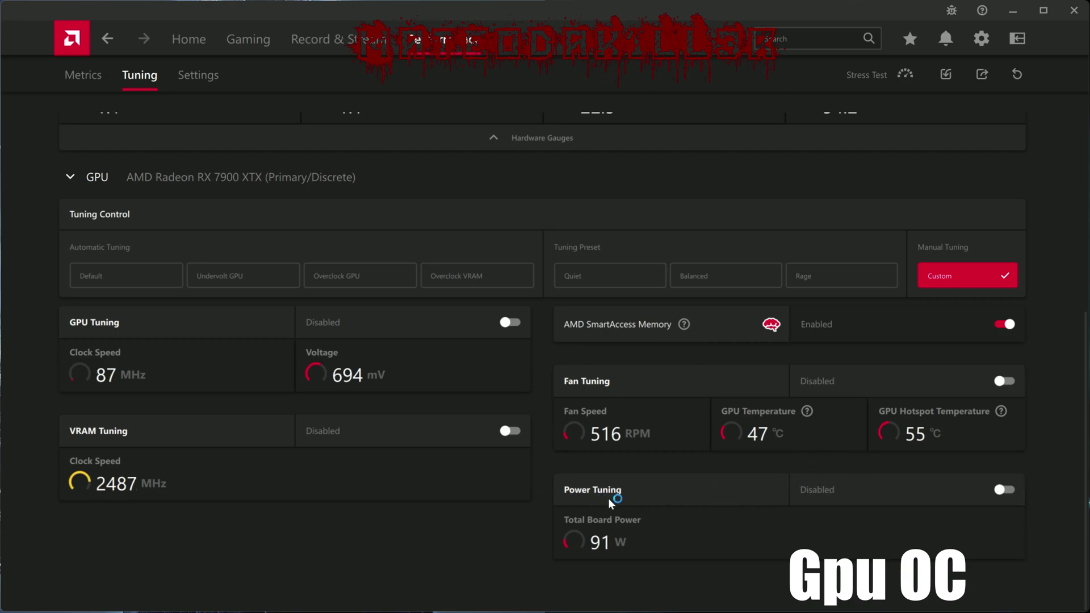
left_click(1010, 492)
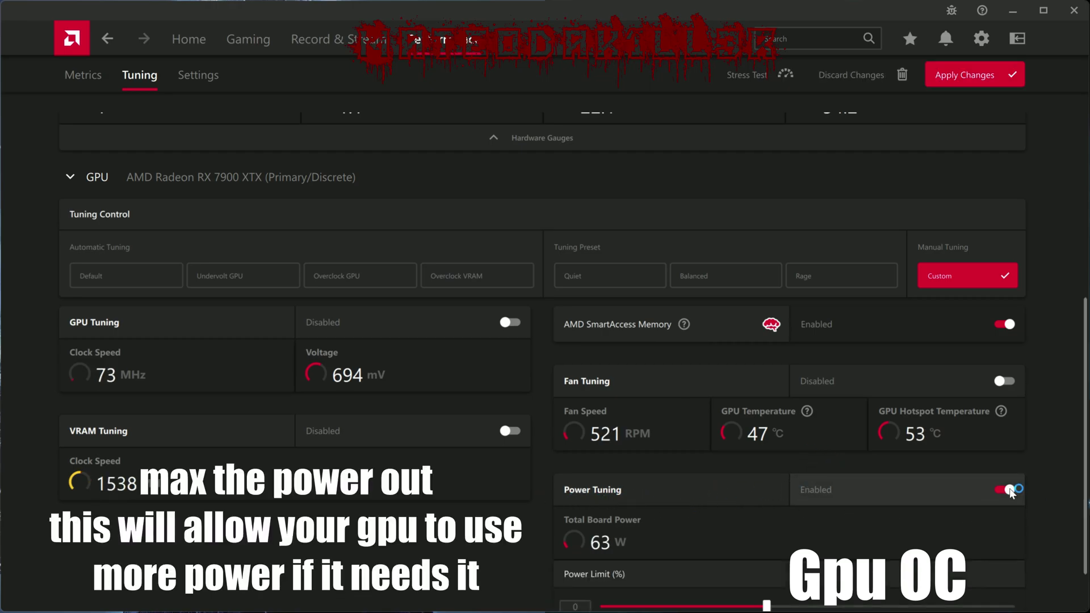
scroll(885, 505, "down", 1)
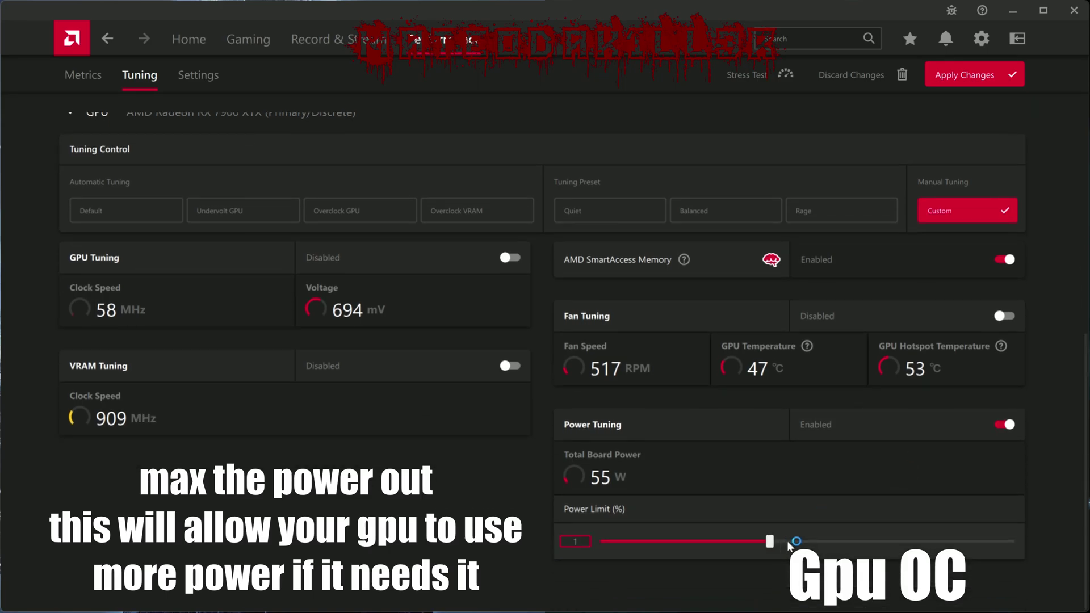
left_click_drag(767, 542, 1034, 562)
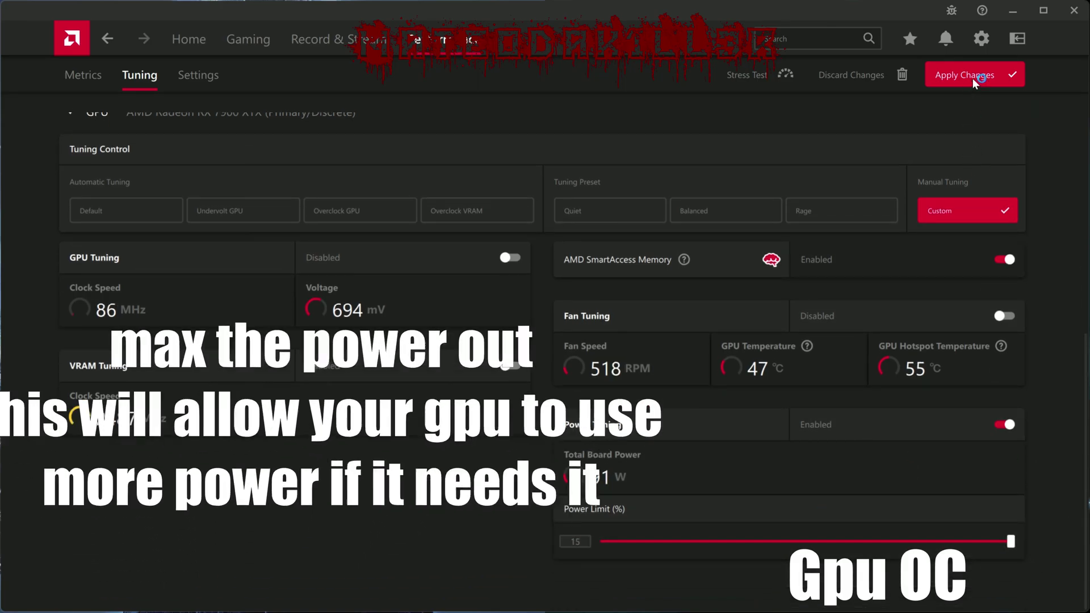
left_click(973, 77)
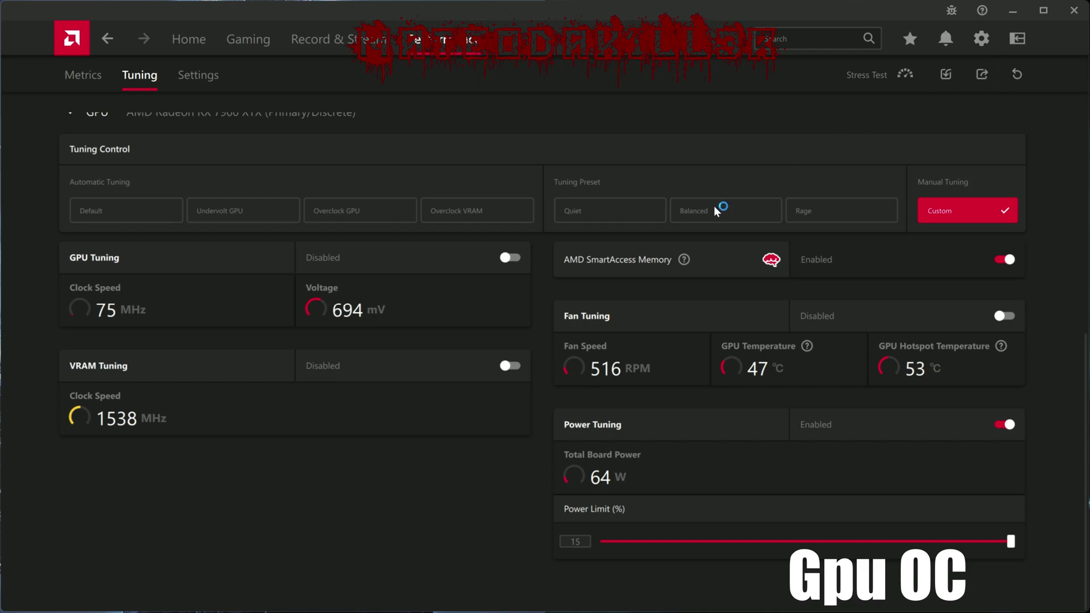
Step: Enable GPU Tuning and its Advanced Control with the default frequency and voltage values, and apply the changes
left_click(513, 260)
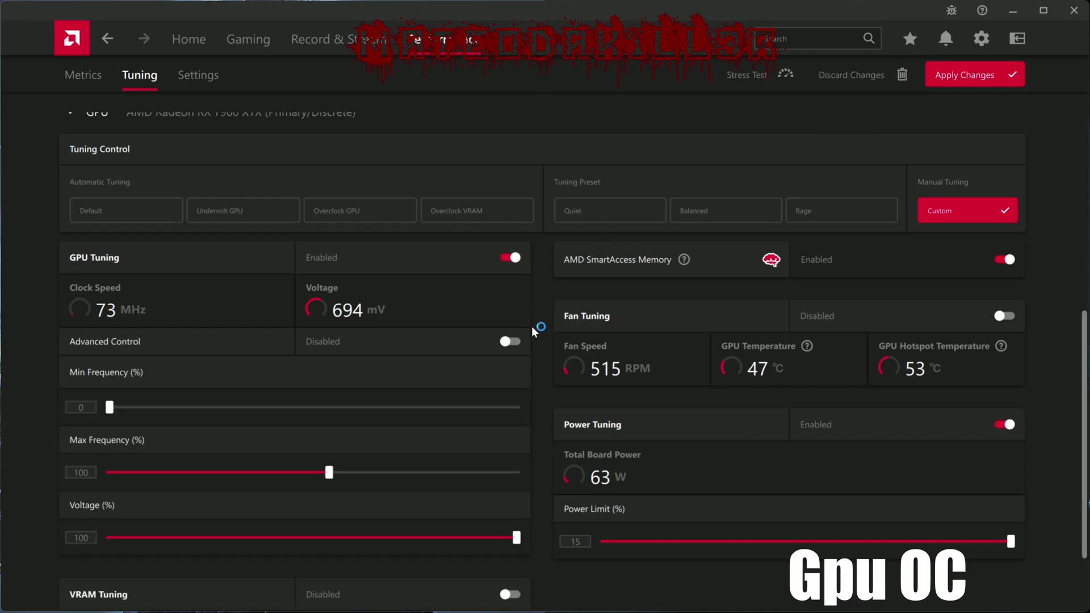
left_click(506, 343)
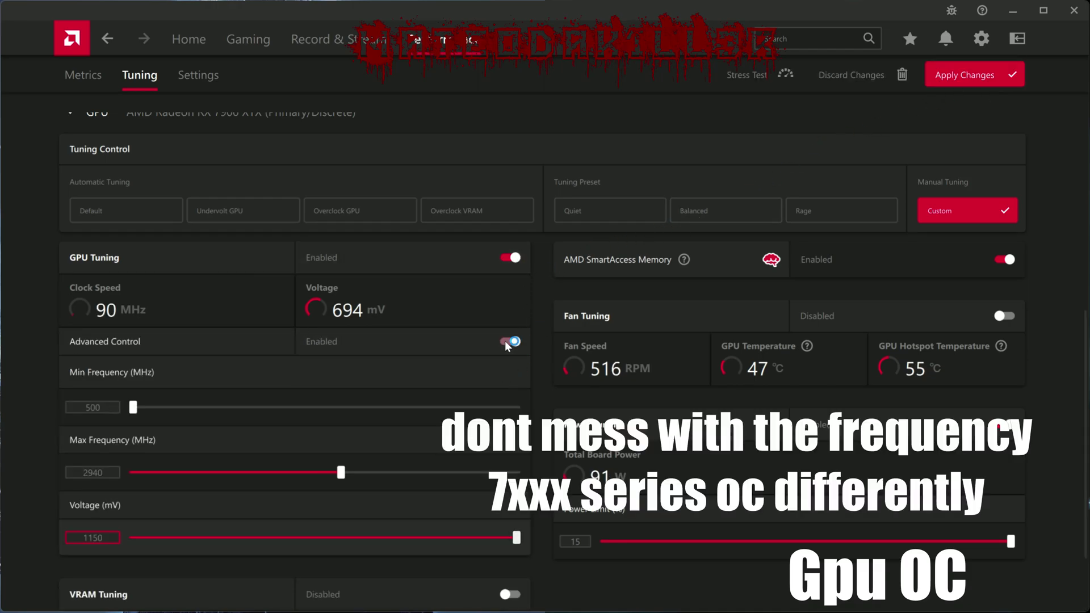
left_click(960, 78)
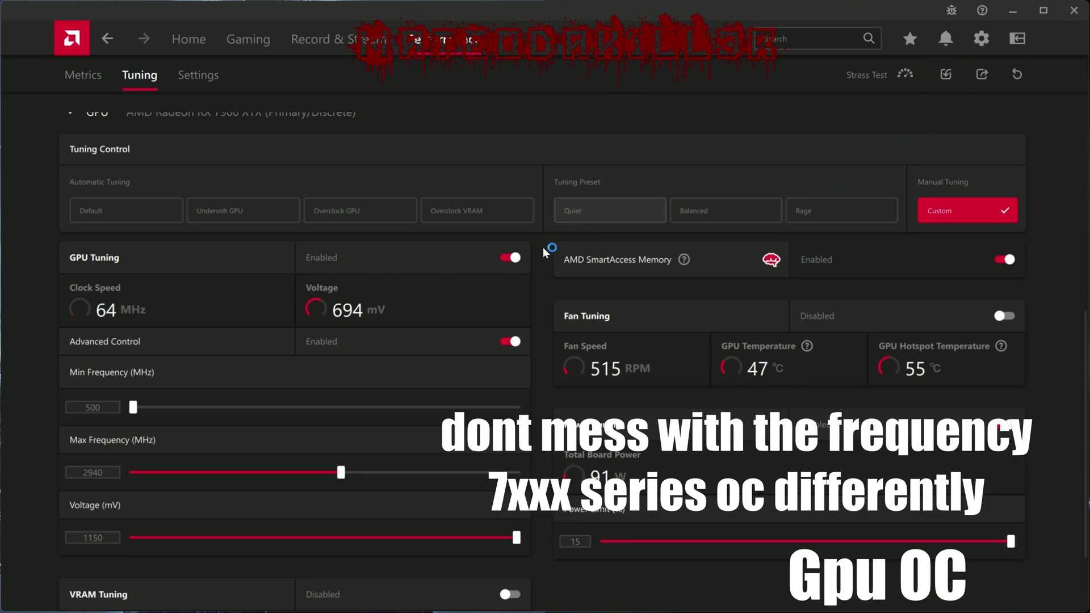
Step: Enable VRAM Tuning with its Advanced Control, set the VRAM max frequency to 2670 MHz, and apply the changes
scroll(536, 338, "down", 2)
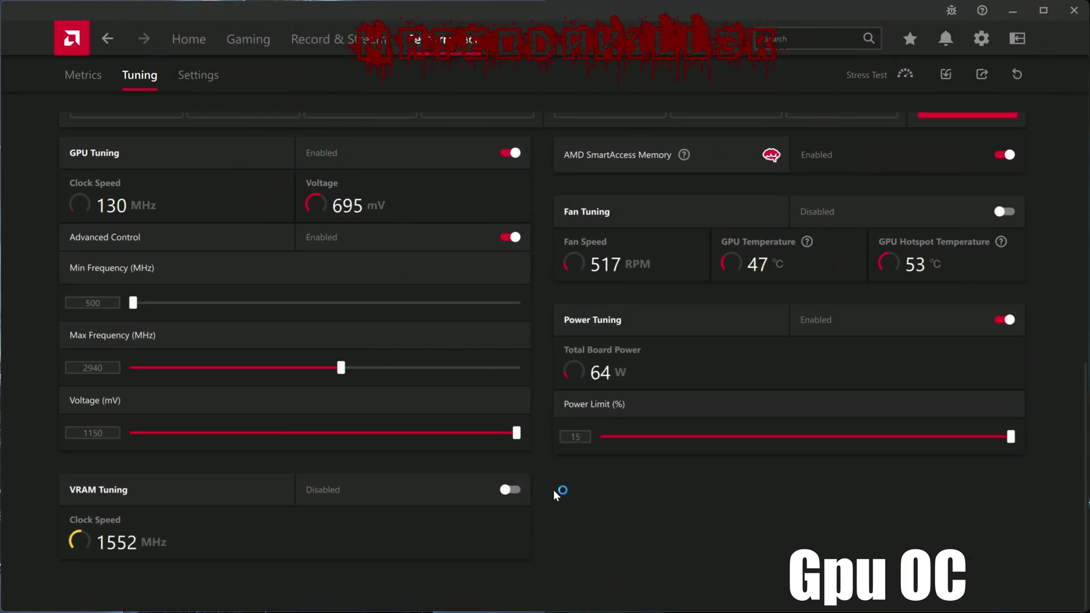
left_click(511, 493)
scroll(548, 503, "down", 2)
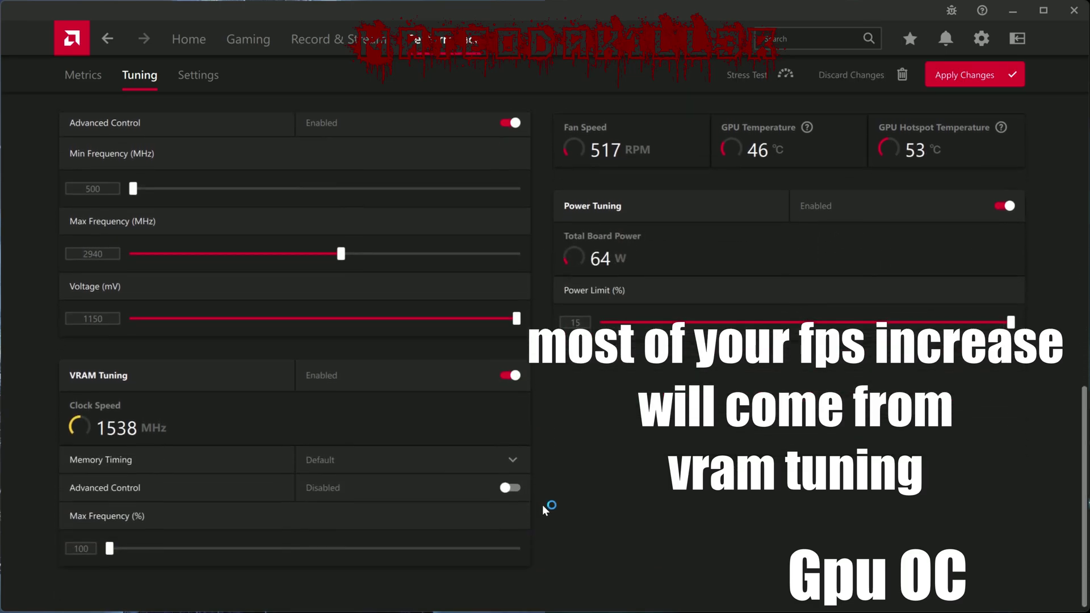
left_click(509, 482)
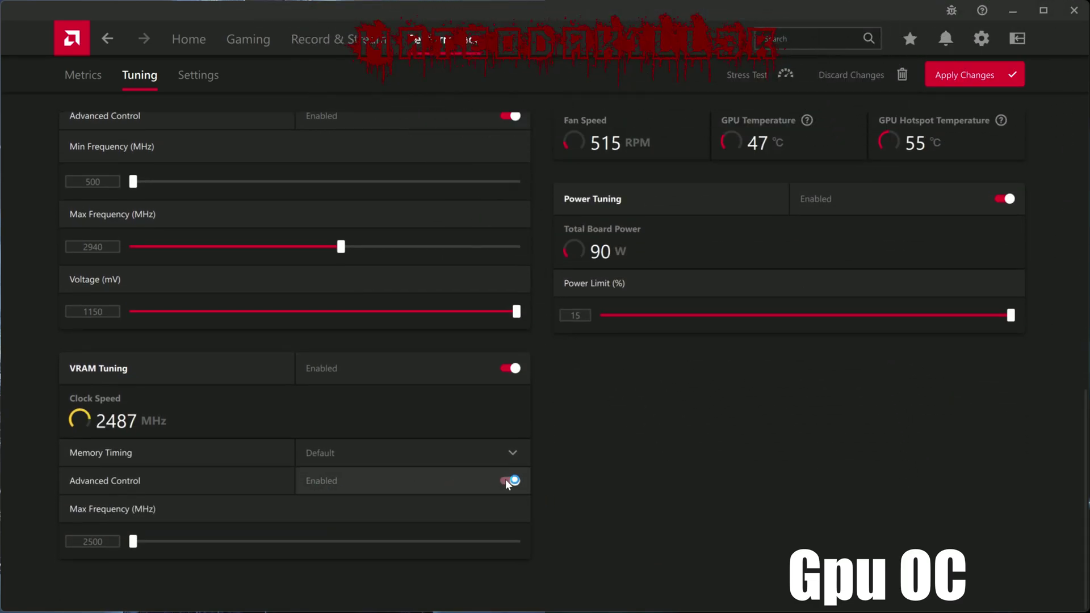
left_click(99, 543)
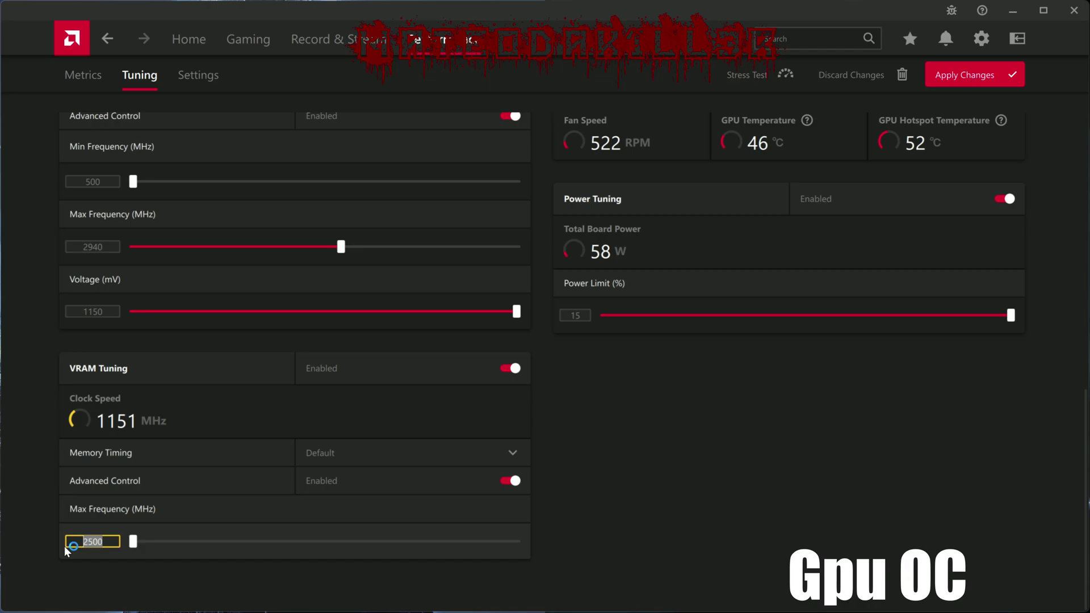
type("2670")
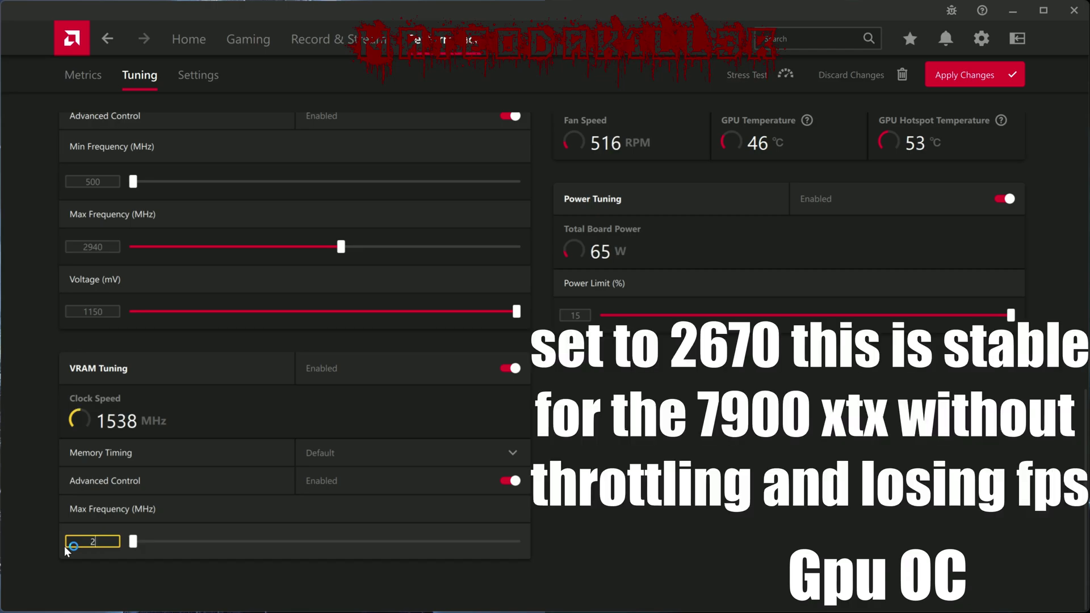
key("Return")
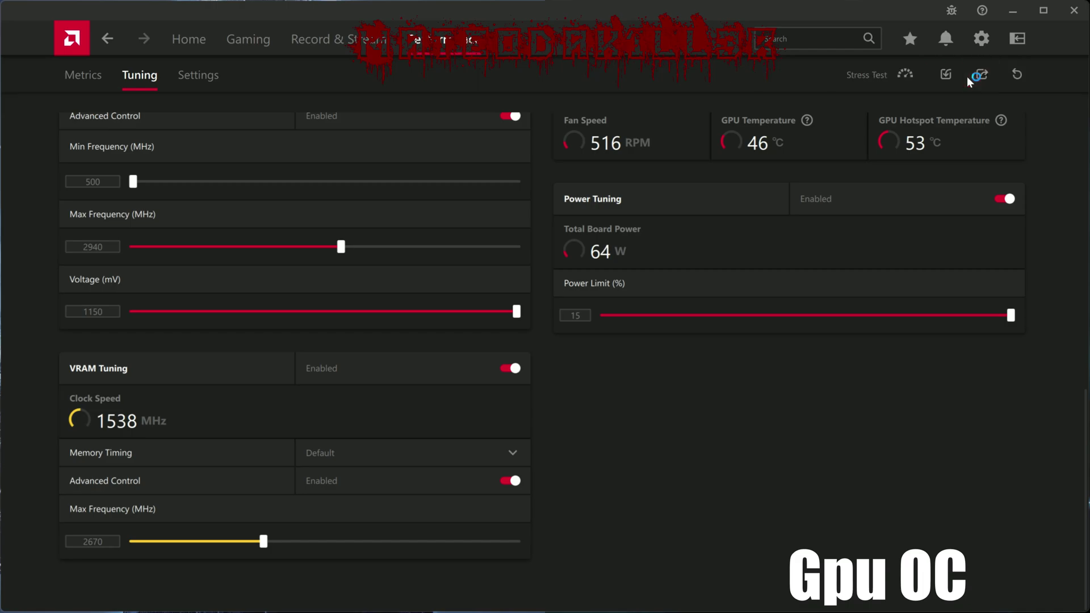
scroll(635, 465, "up", 5)
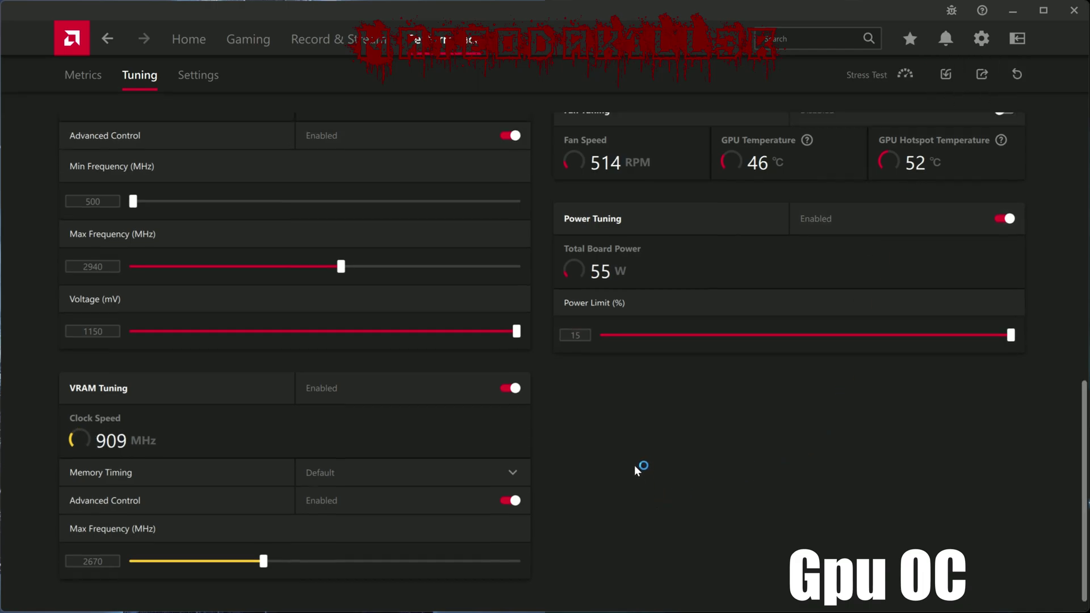
scroll(634, 469, "up", 2)
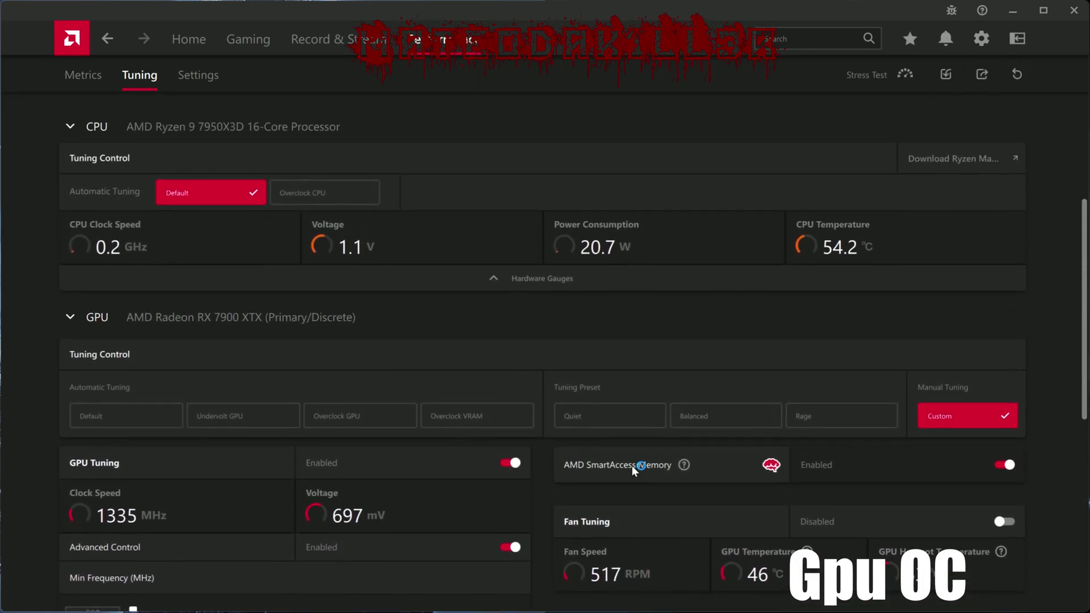
scroll(654, 406, "up", 1)
scroll(648, 404, "up", 1)
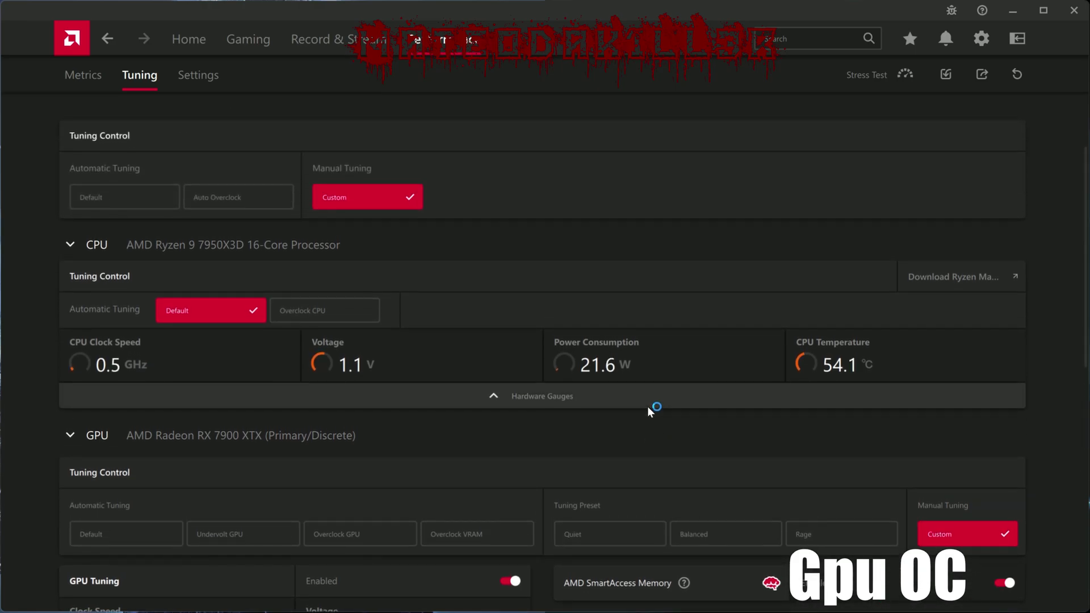
scroll(647, 407, "up", 1)
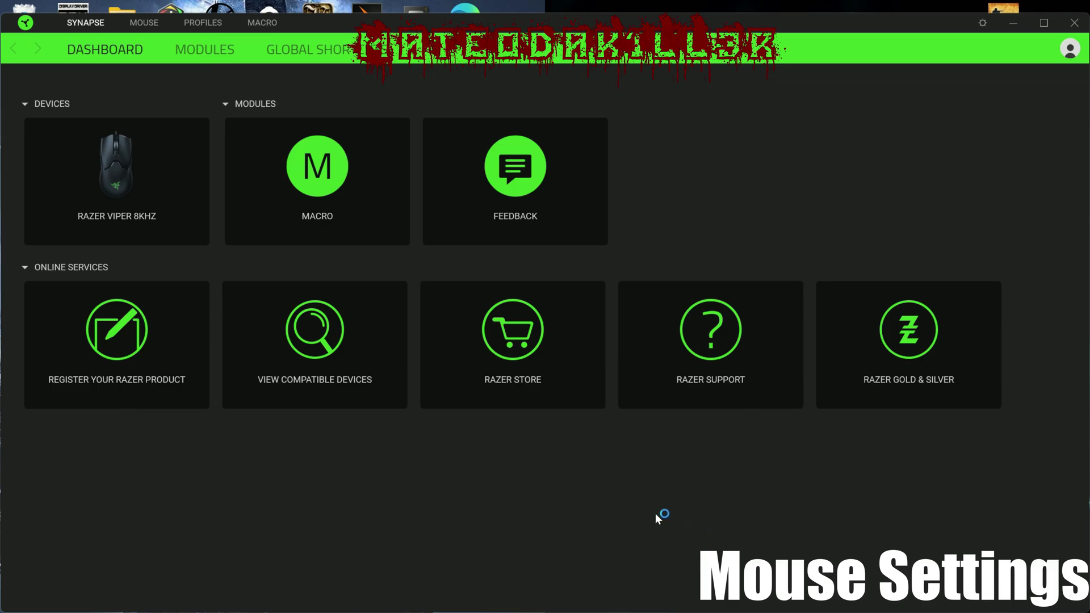
Step: In Razer Synapse, open the Razer Viper 8KHz performance settings and select a polling rate of 8000
left_click(134, 210)
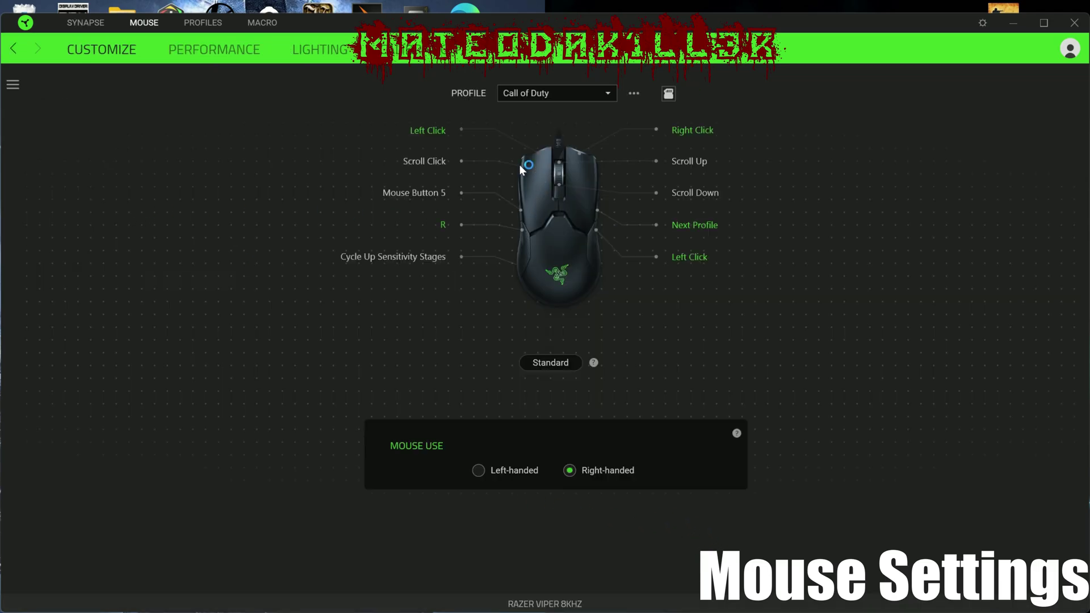
left_click(210, 48)
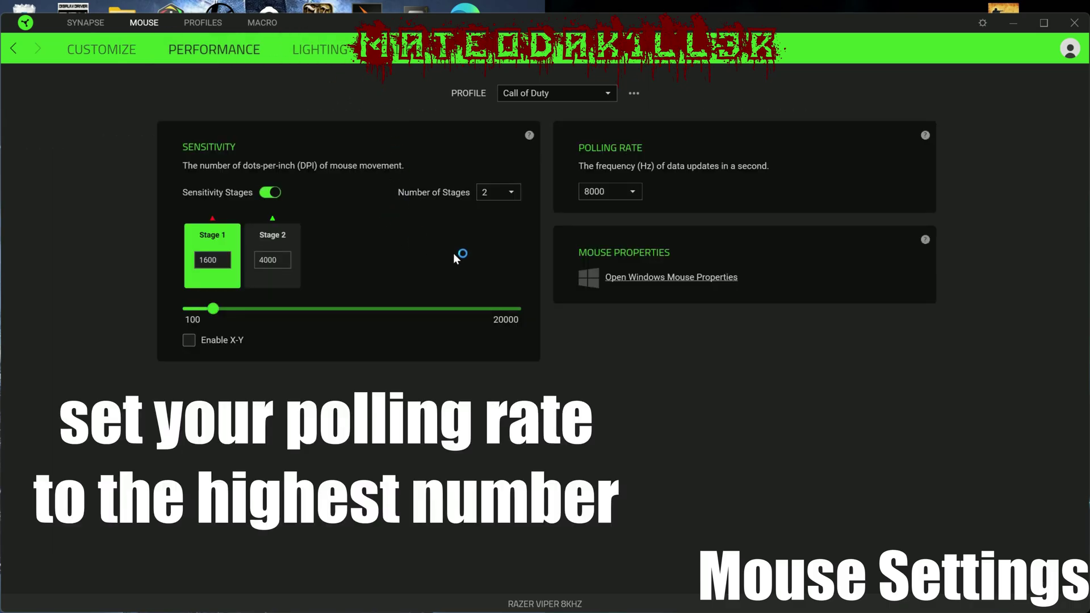
left_click(635, 193)
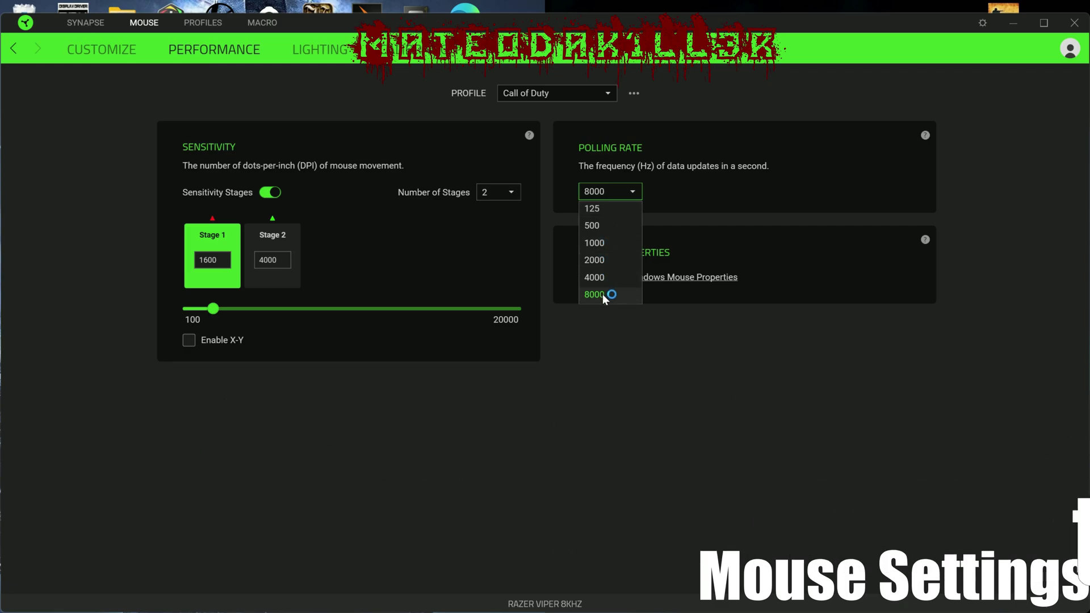
left_click(602, 294)
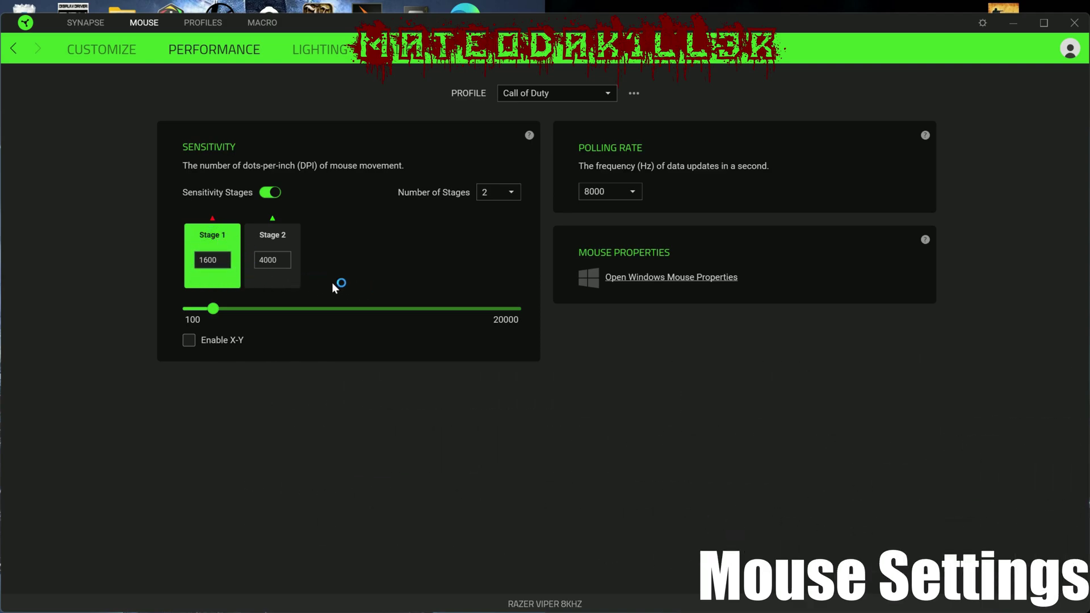
Step: Enable Turbo for the mouse's Left Click function, set its speed to 20 presses per second, and save
left_click(109, 56)
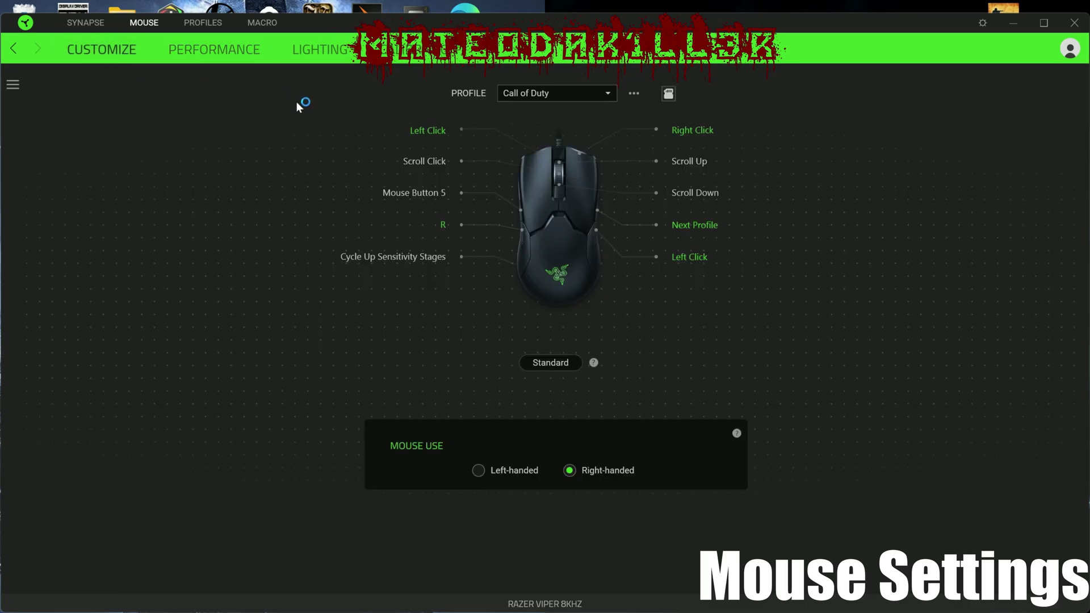
left_click(426, 132)
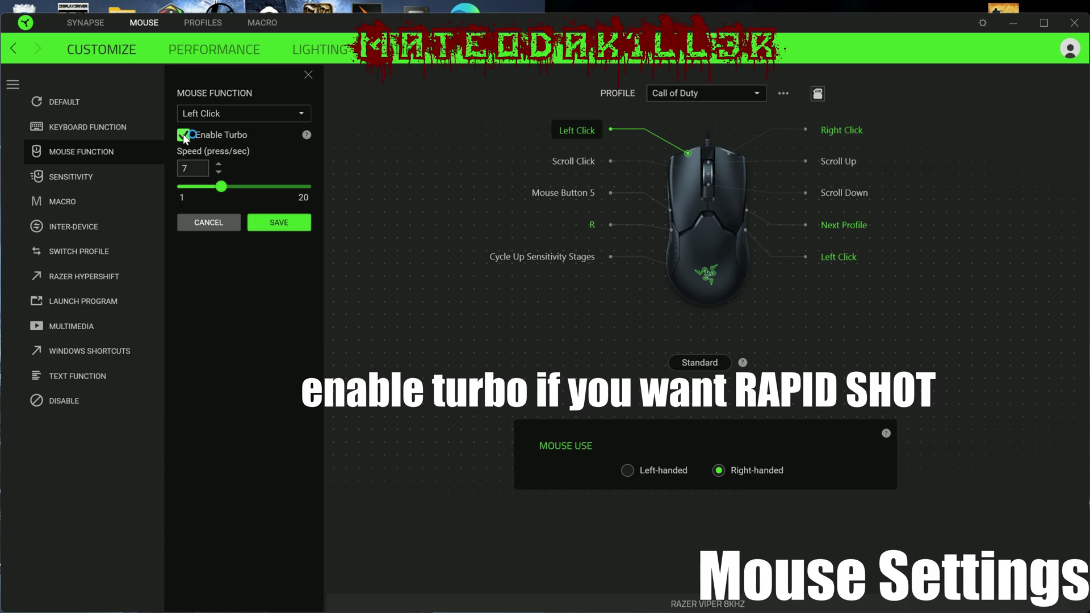
left_click(221, 186)
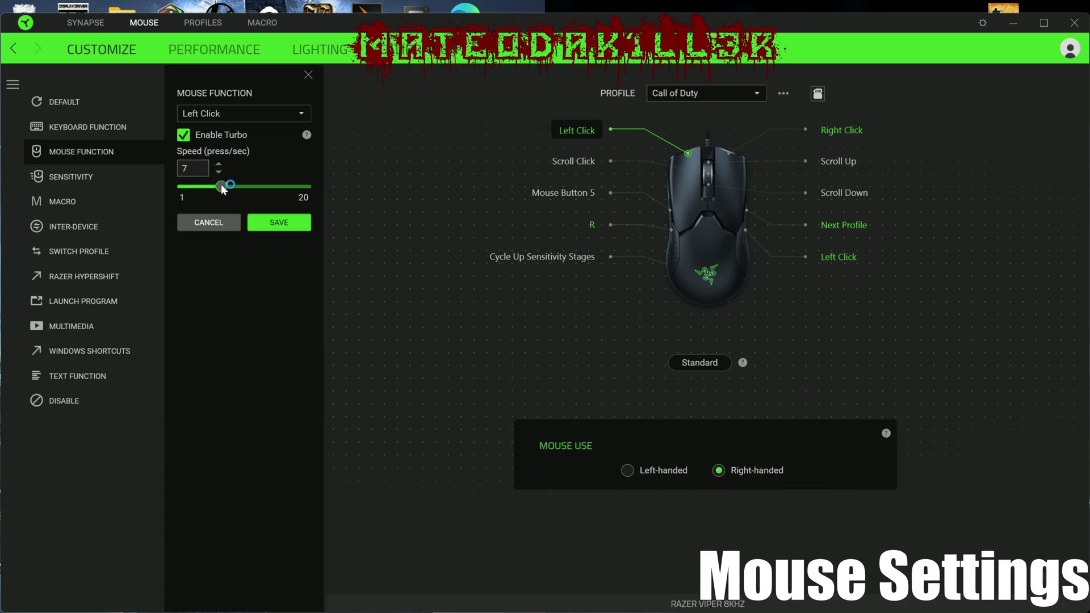
left_click_drag(220, 186, 253, 193)
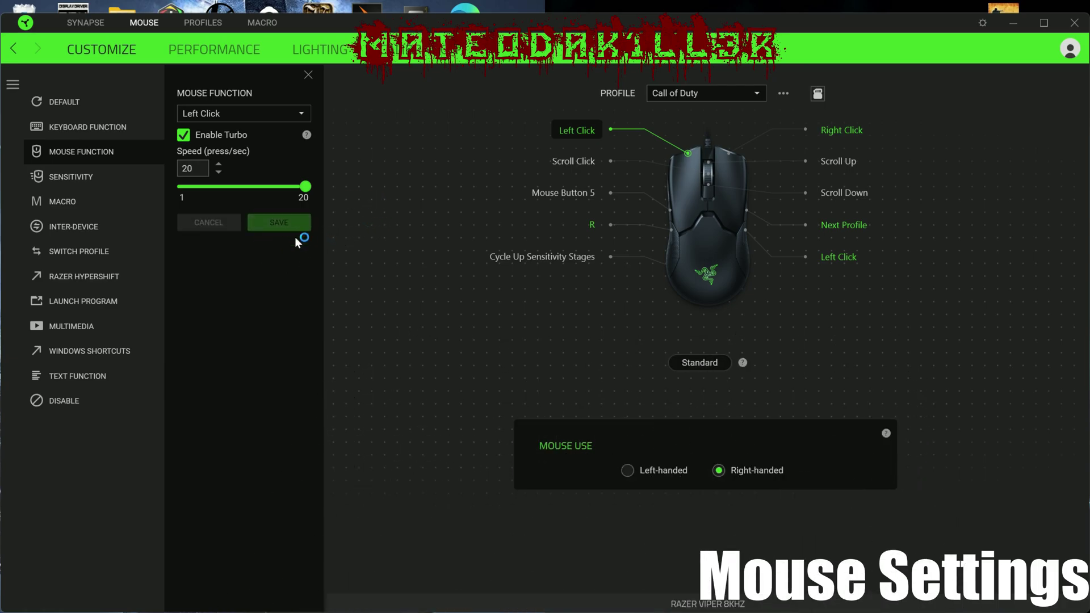
Step: Disable Turbo for the Left Click function, save the assignment, and close the function settings
left_click(182, 136)
left_click(276, 162)
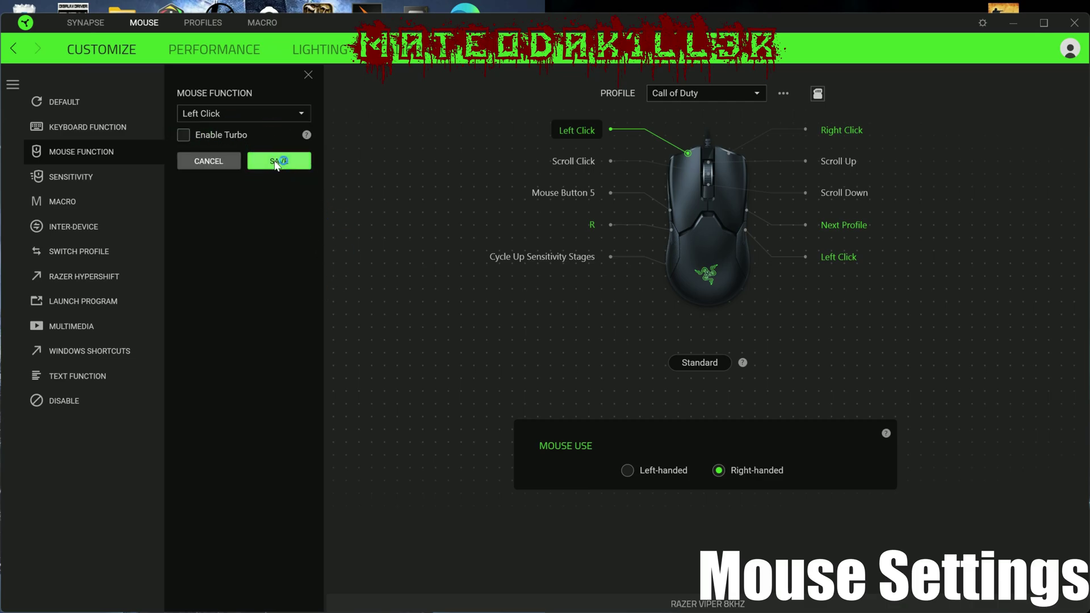
left_click(310, 75)
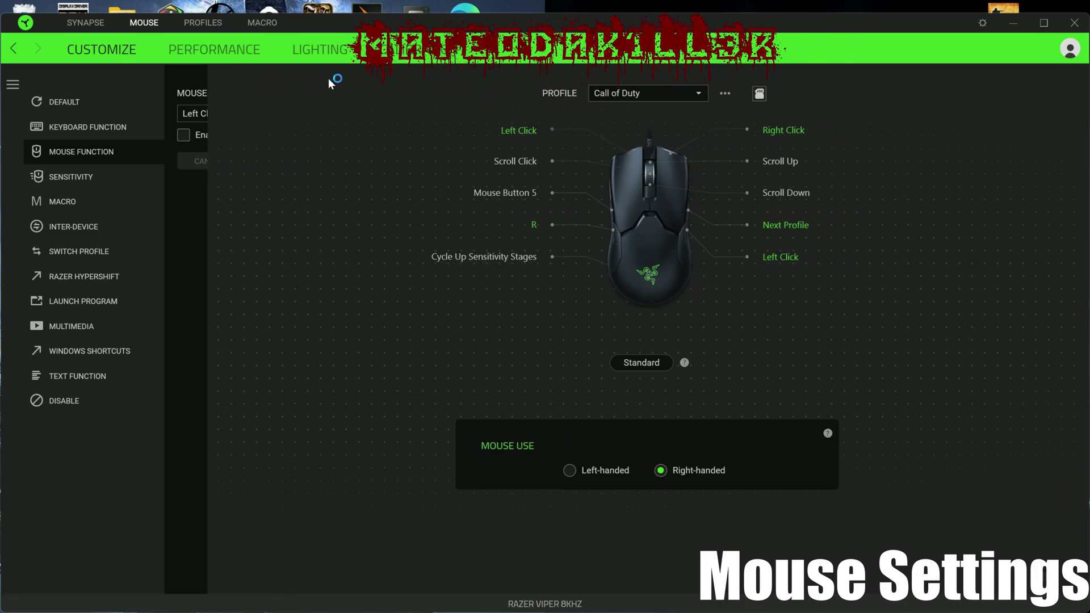
Step: Close Razer Synapse and open the Windows mouse settings at the Related settings section
left_click(1075, 23)
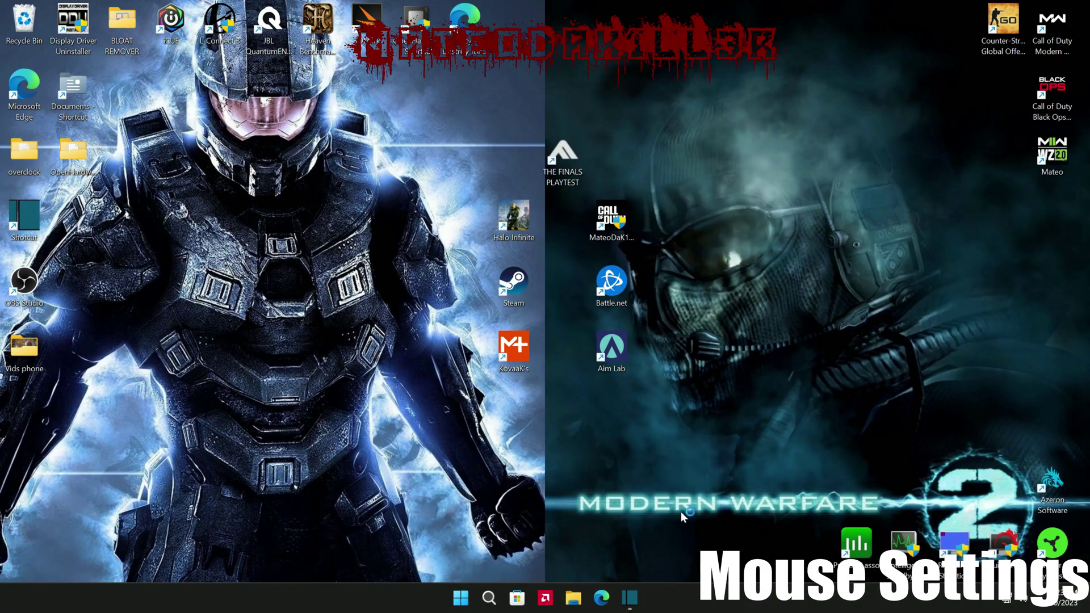
left_click(490, 597)
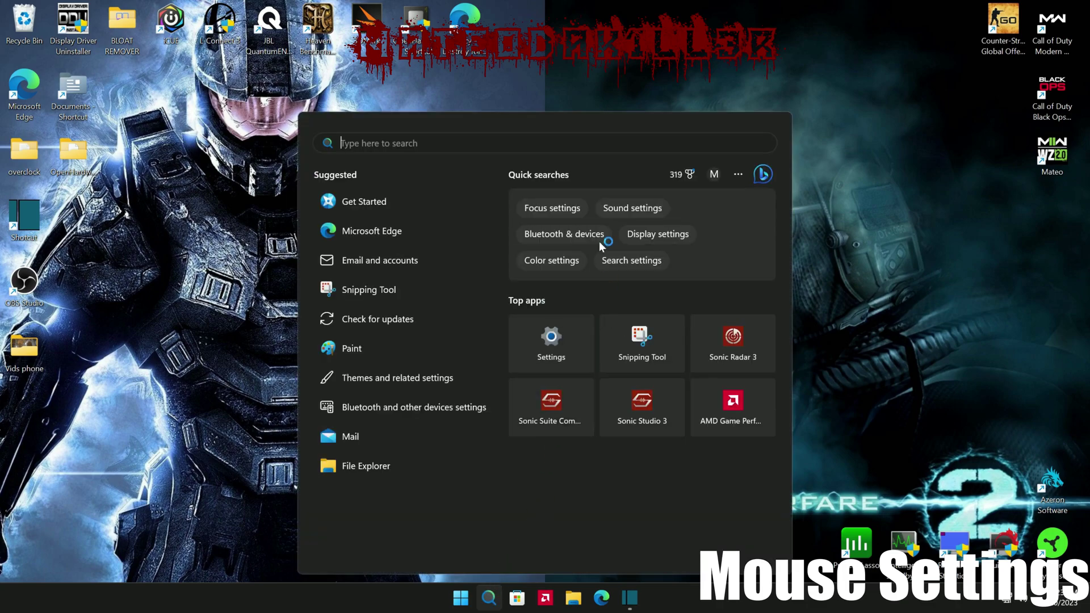
type("mouse settings")
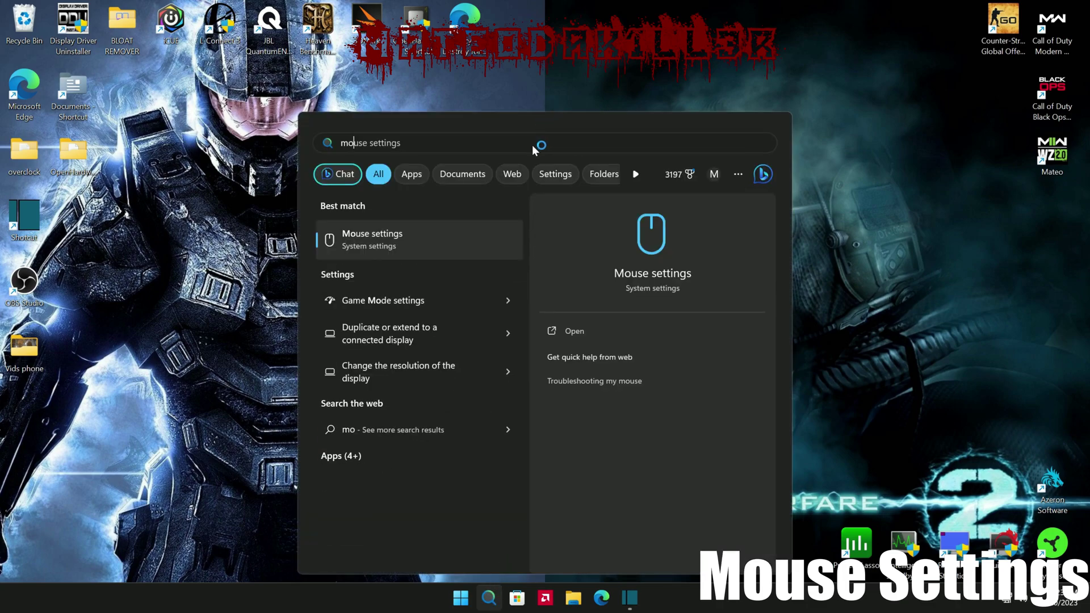
key("Return")
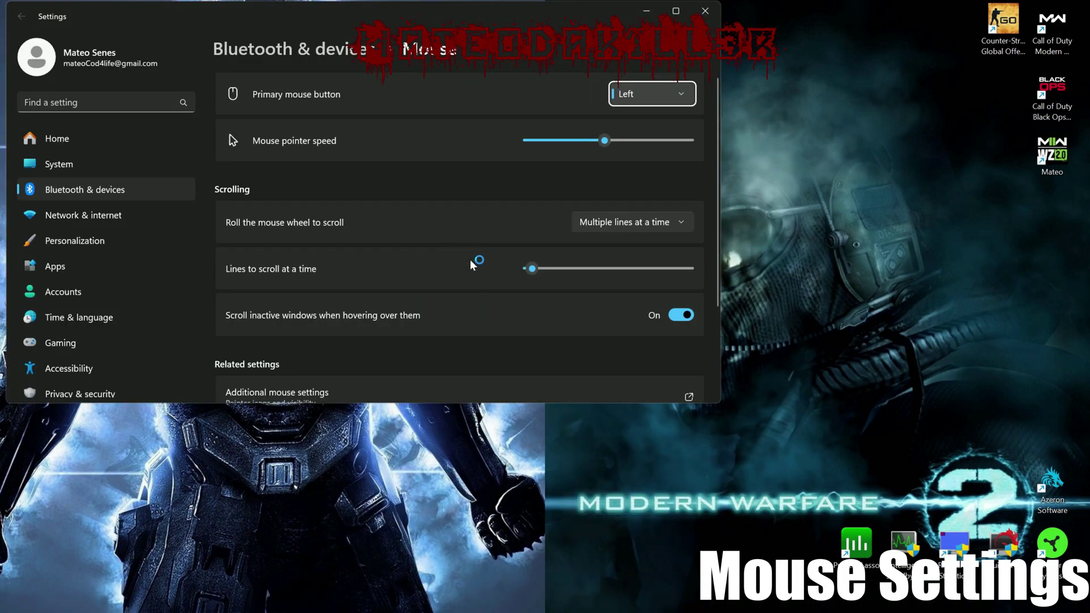
scroll(454, 163, "down", 3)
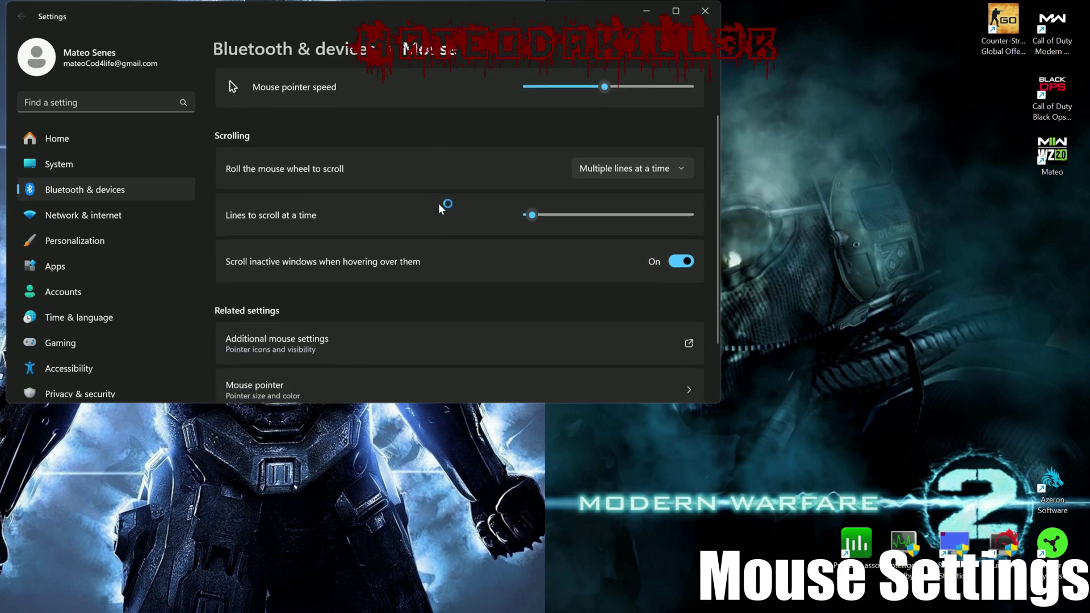
Step: Open the additional mouse settings, check the pointer motion options including Enhance pointer precision, accept the dialog, and close Settings
left_click(470, 278)
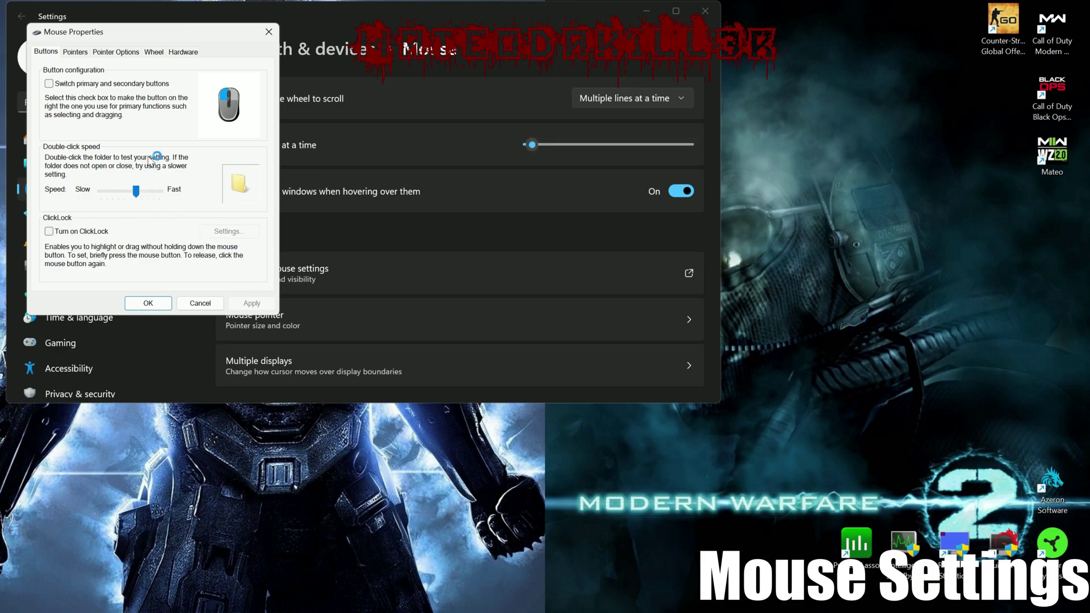
left_click(75, 52)
left_click(116, 52)
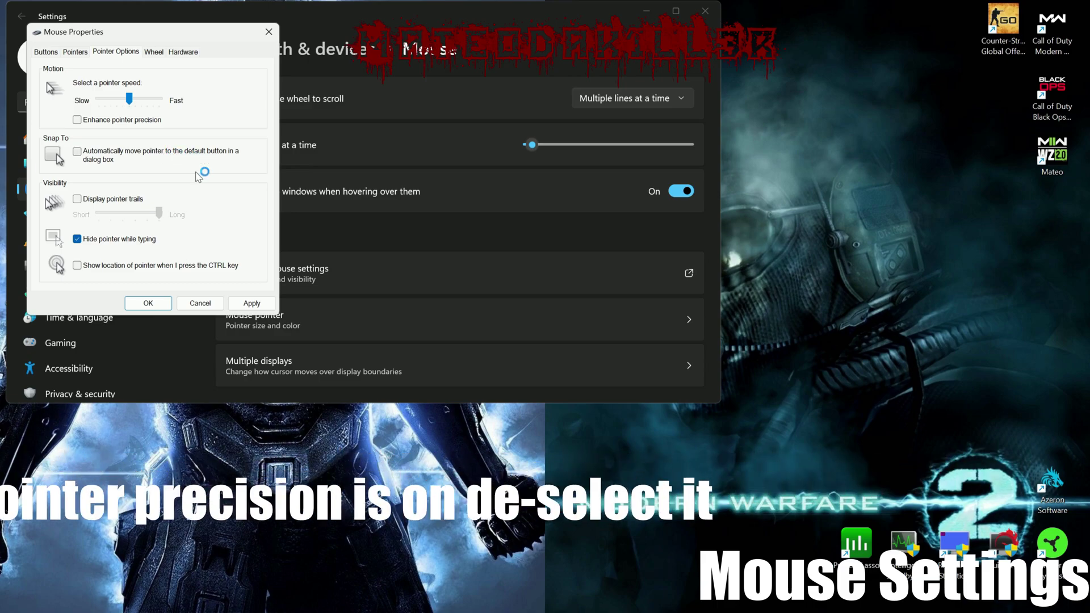
left_click(149, 303)
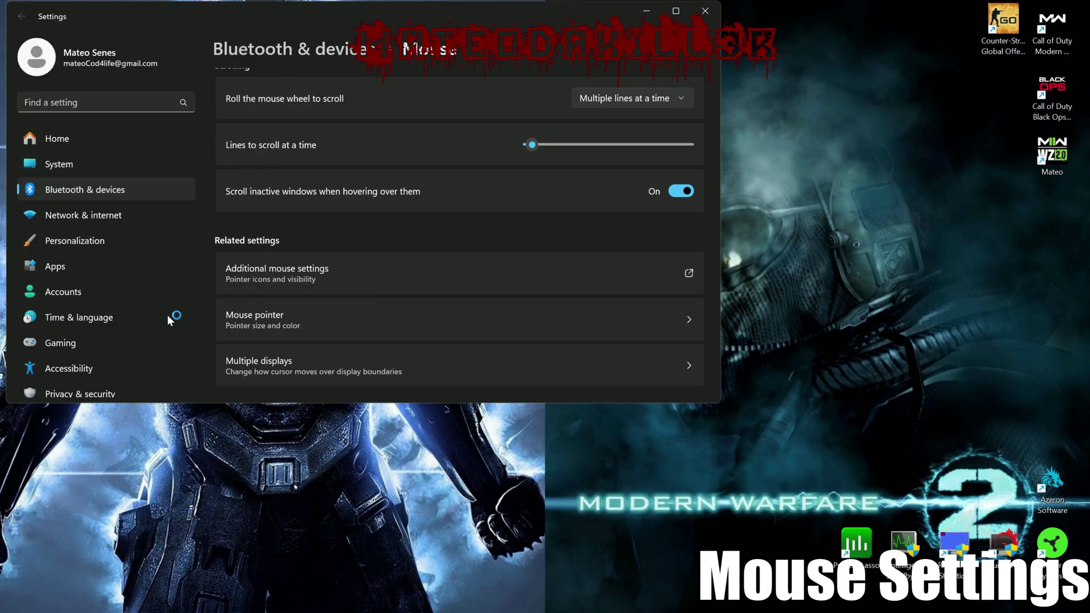
left_click(708, 19)
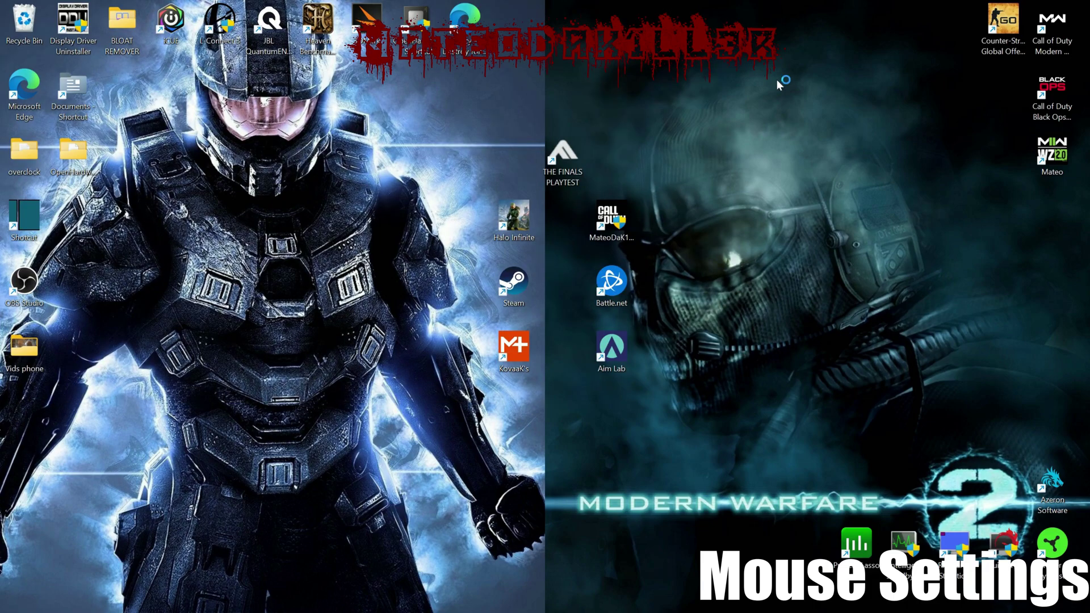
Step: Switch to QuickCPU and apply its Maximum performance preset, accepting the listed changes
double_click(1004, 546)
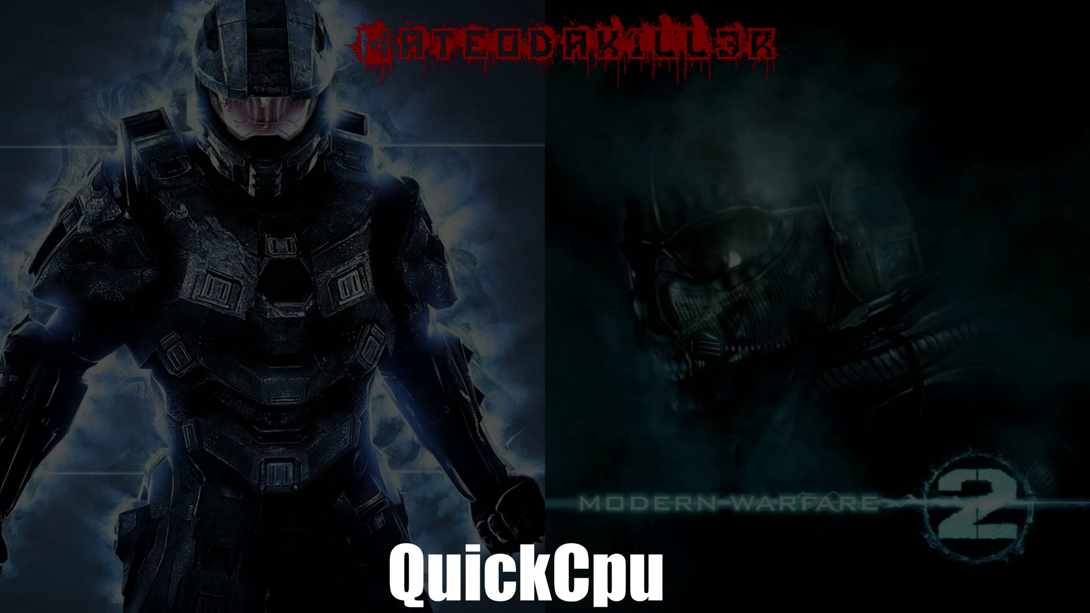
left_click(480, 404)
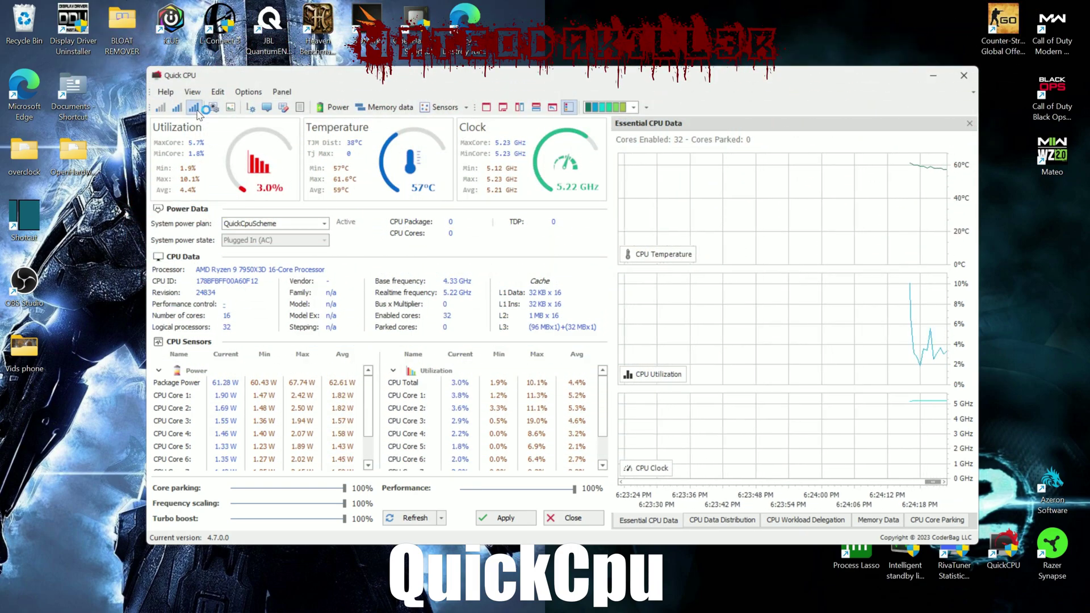
left_click(686, 396)
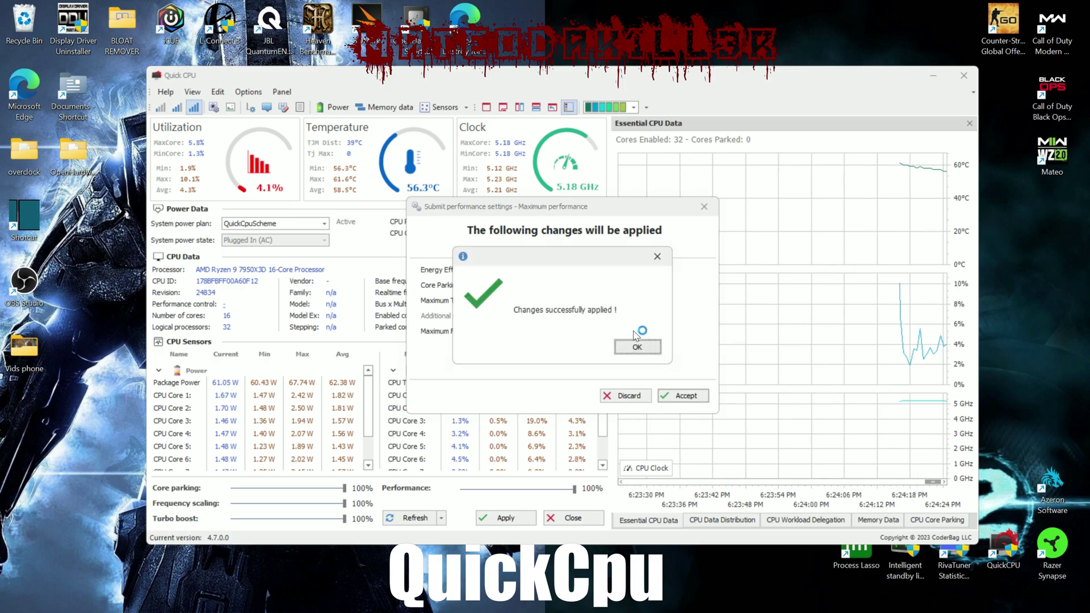
left_click(639, 346)
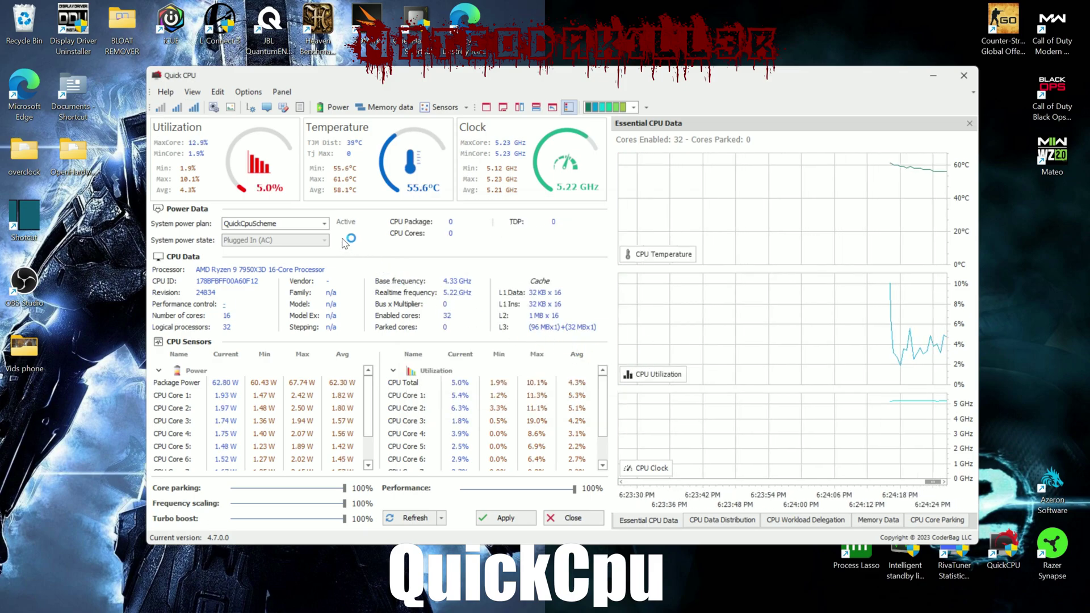
Step: Select QuickCpuScheme as the system power plan, apply it with core parking at 100%, and close Quick CPU
left_click(324, 223)
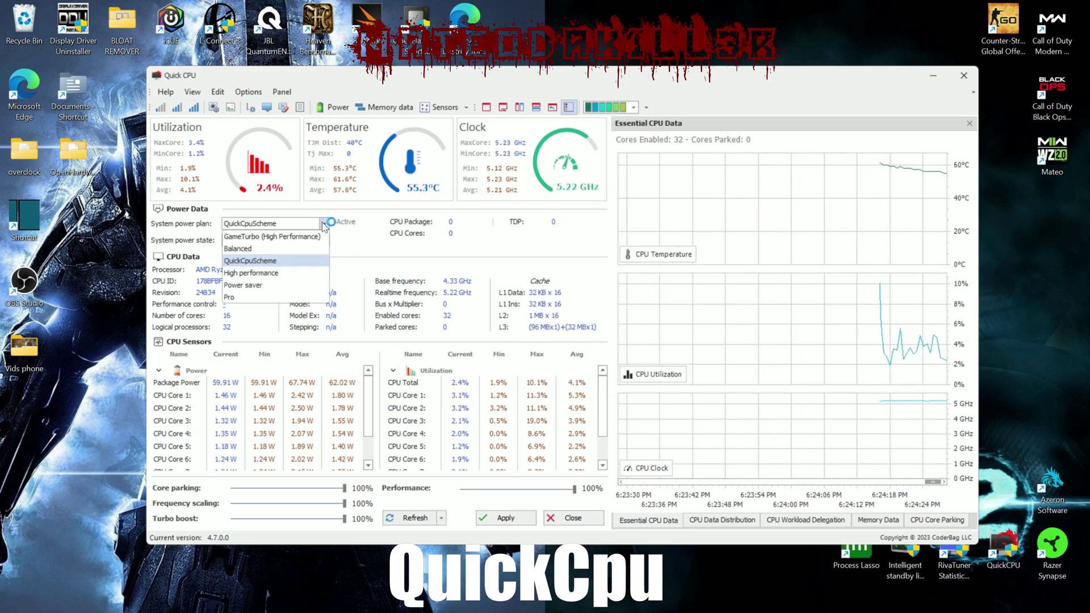
left_click(271, 262)
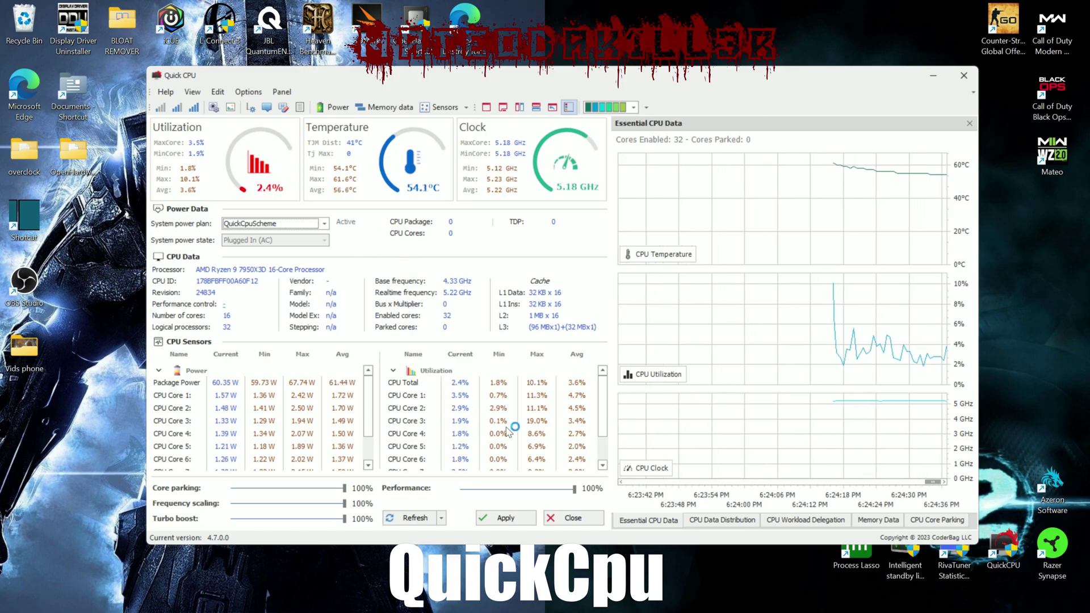
mouse_move(344, 488)
left_mouse_down()
mouse_move(295, 491)
mouse_move(352, 489)
left_mouse_up()
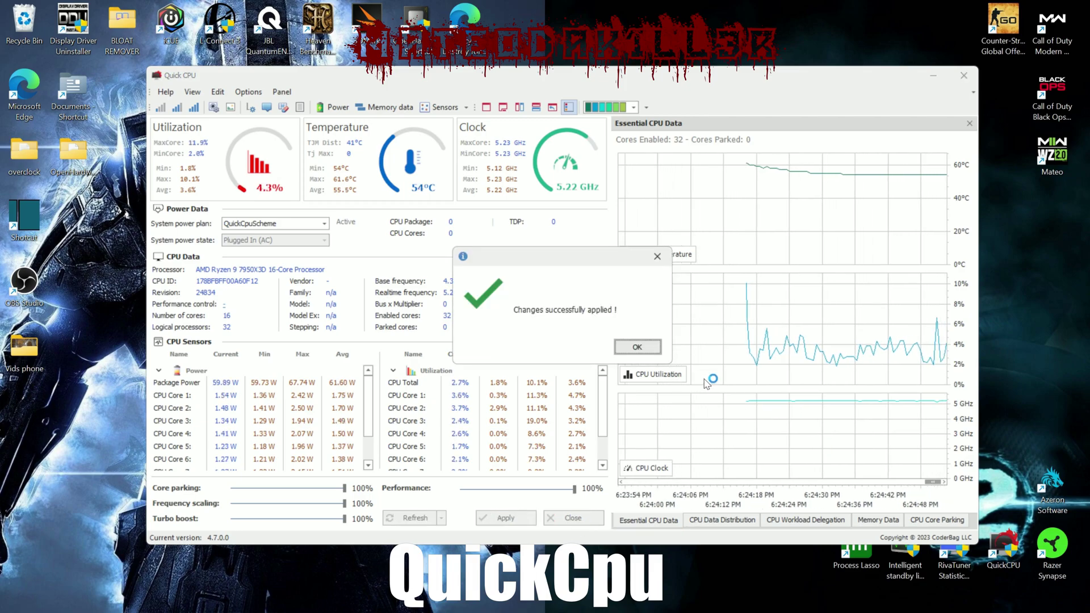
left_click(651, 351)
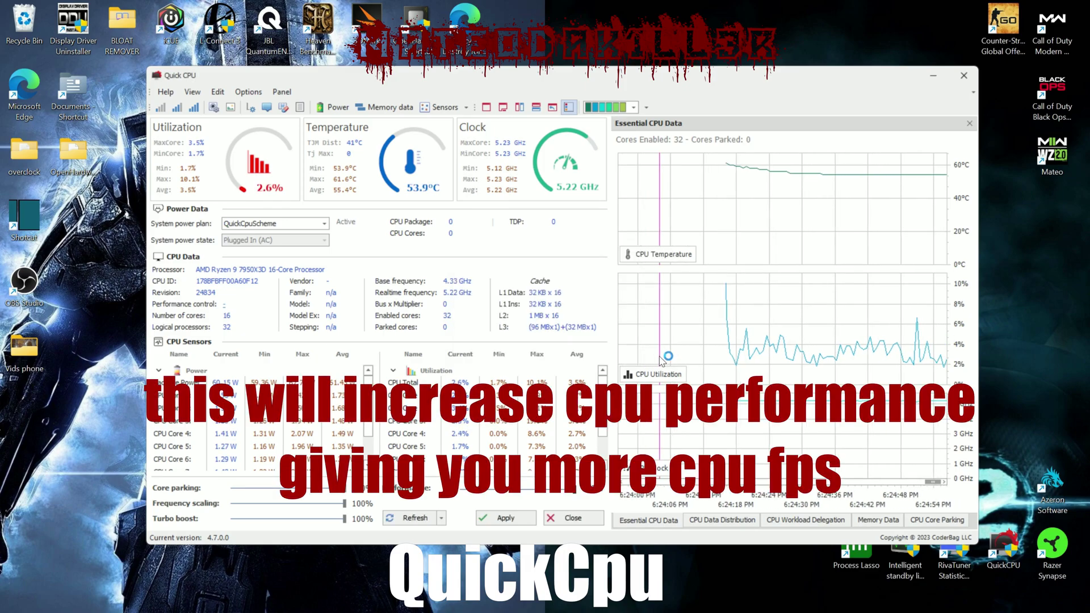
mouse_move(812, 309)
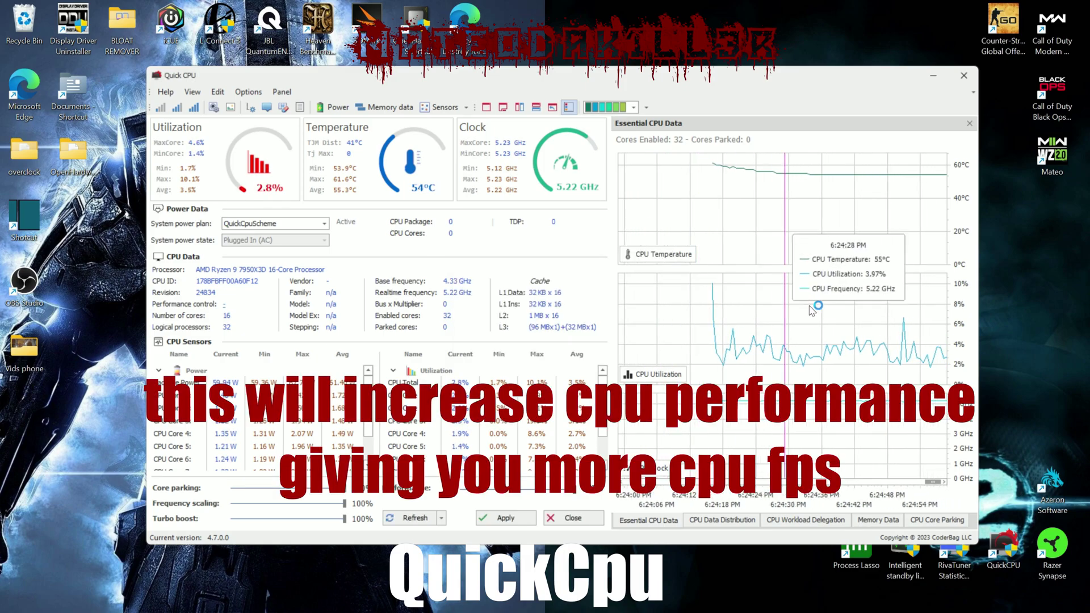
left_click(964, 76)
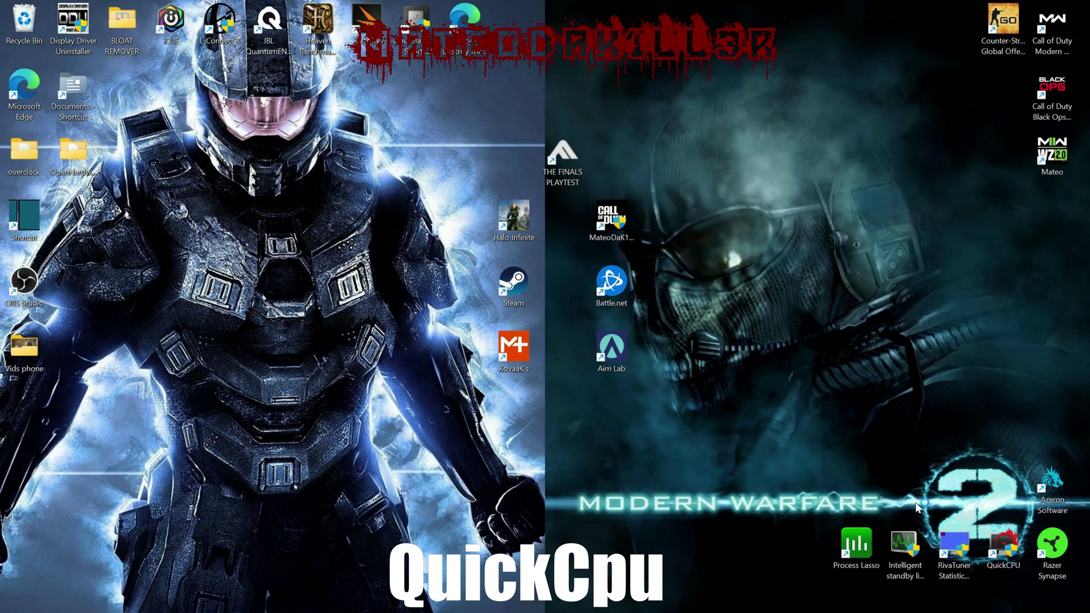
Step: Switch to Intelligent standby list cleaner and stop its monitoring so its settings can be edited
left_click(987, 598)
left_click(961, 559)
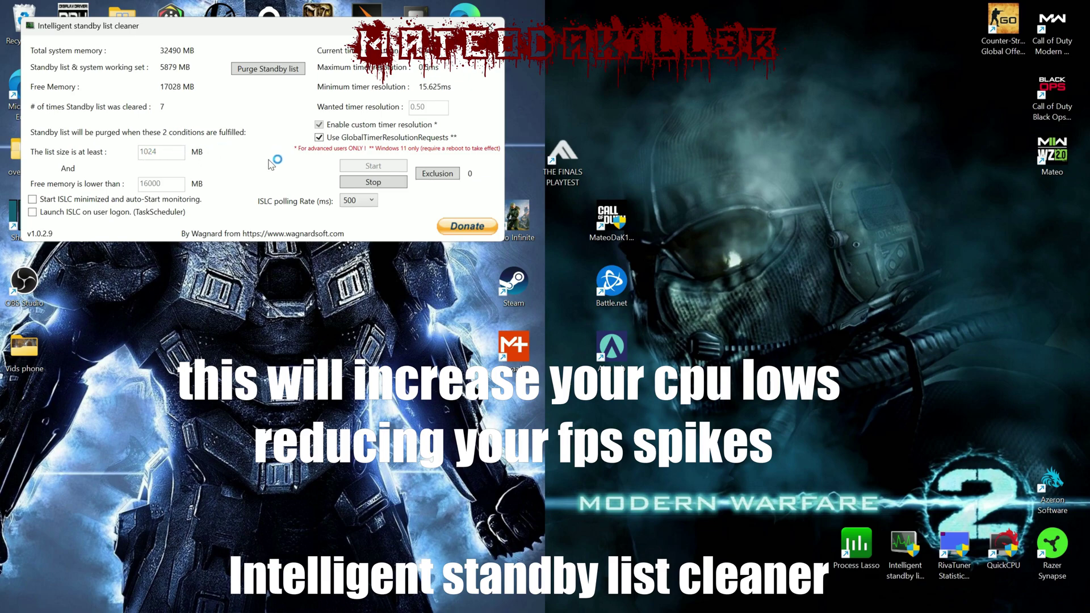
left_click(373, 182)
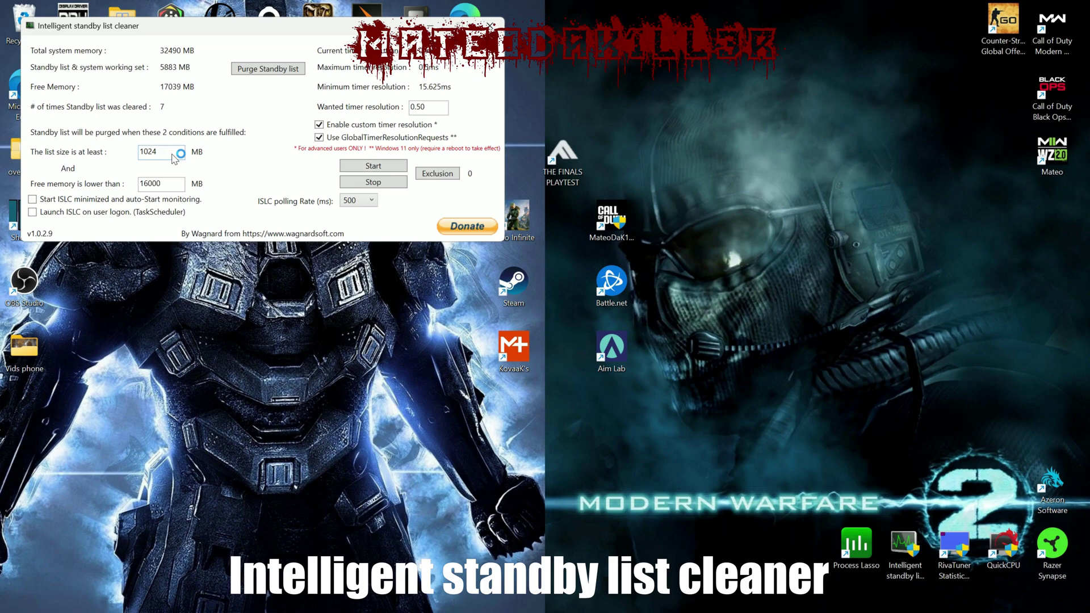
Step: Set the purge conditions to a list size of at least 1024 MB and free memory lower than 16000 MB
double_click(149, 155)
type("1024")
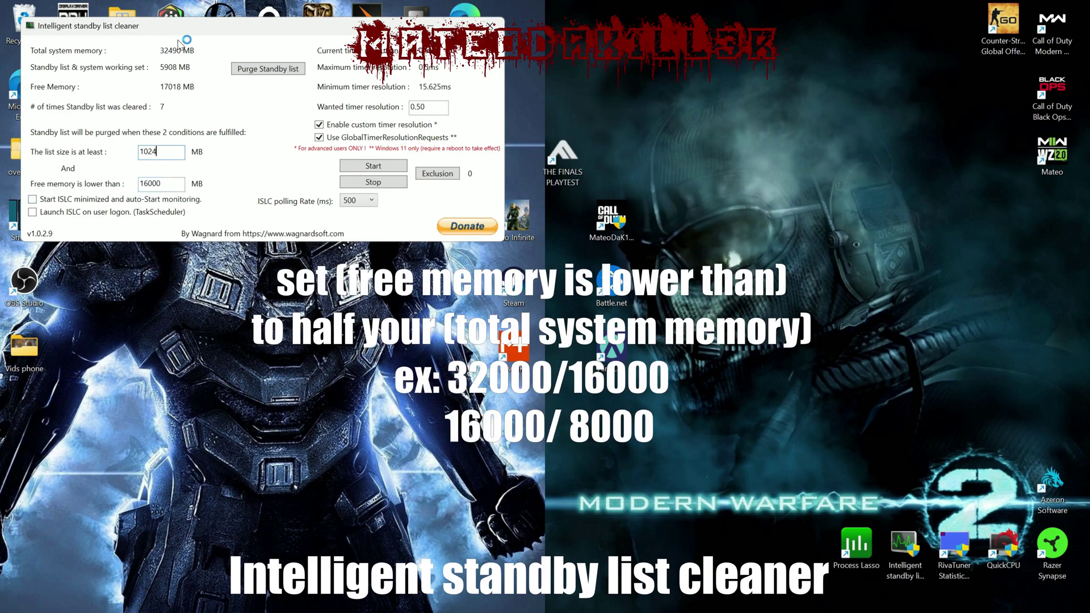
left_click(144, 185)
type("160")
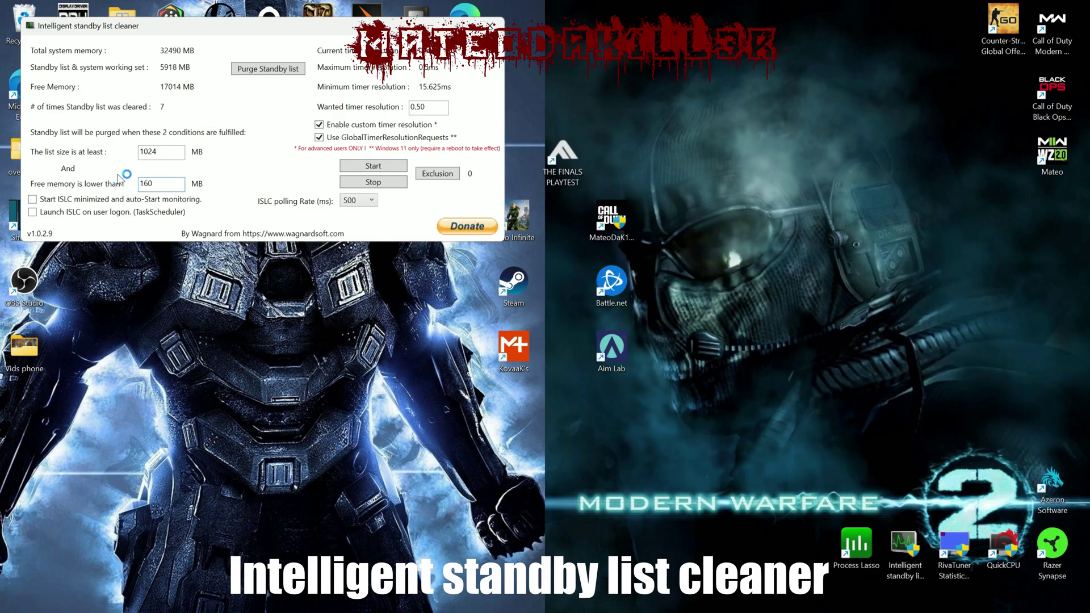
type("00")
Step: Disable custom timer resolution and GlobalTimerResolutionRequests, and set the wanted timer resolution to 0.50
left_click(322, 125)
left_click(321, 138)
double_click(419, 108)
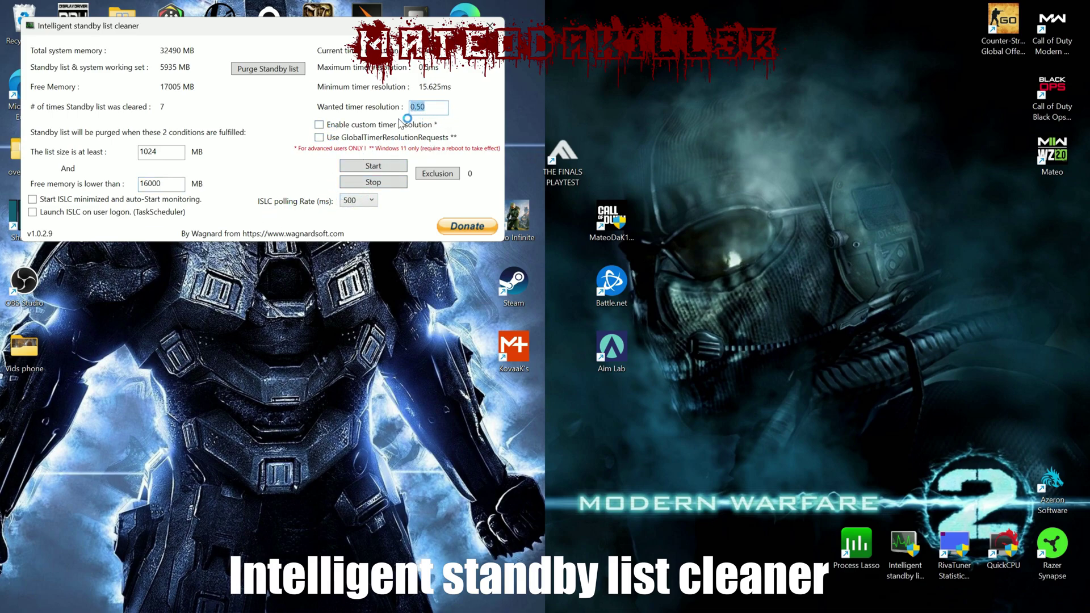
type("0.50")
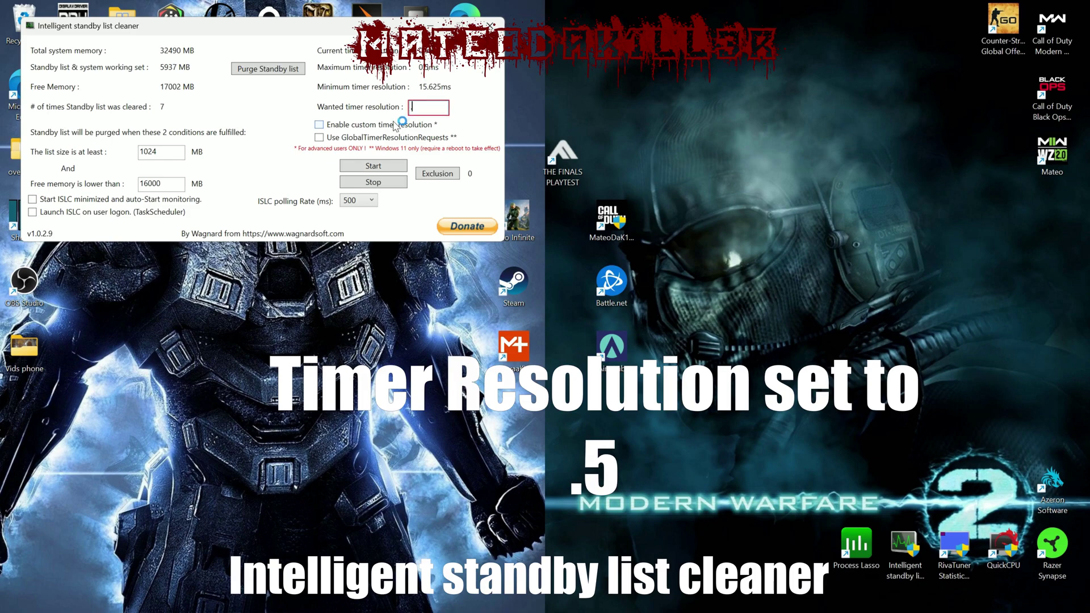
Step: Set the ISLC polling rate to 500 ms and enable both custom timer resolution and GlobalTimerResolutionRequests
left_click(370, 201)
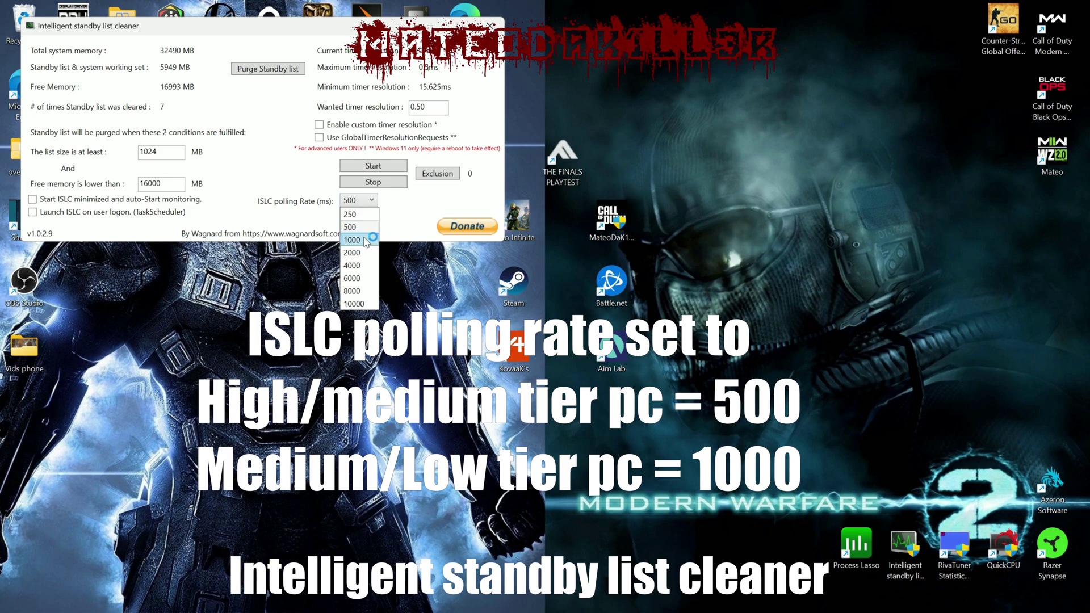
left_click(372, 202)
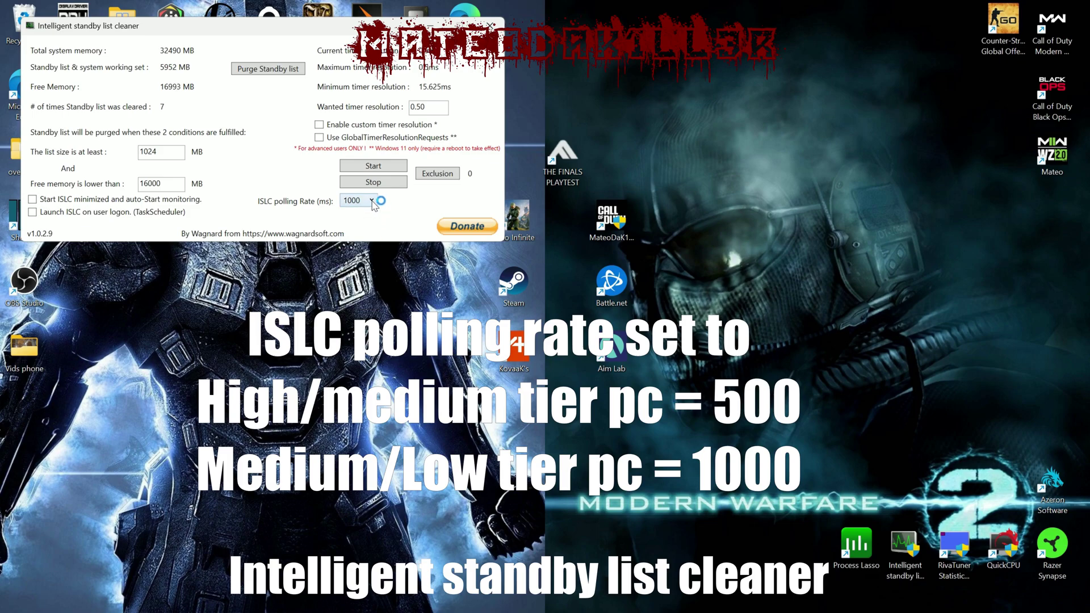
left_click(372, 201)
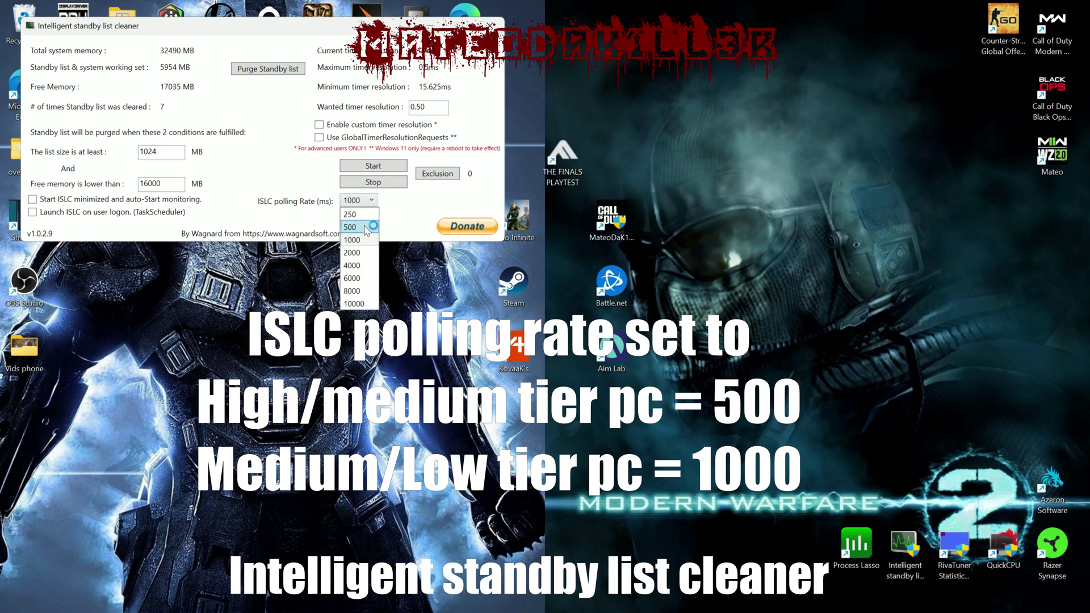
left_click(366, 227)
left_click(319, 125)
left_click(319, 138)
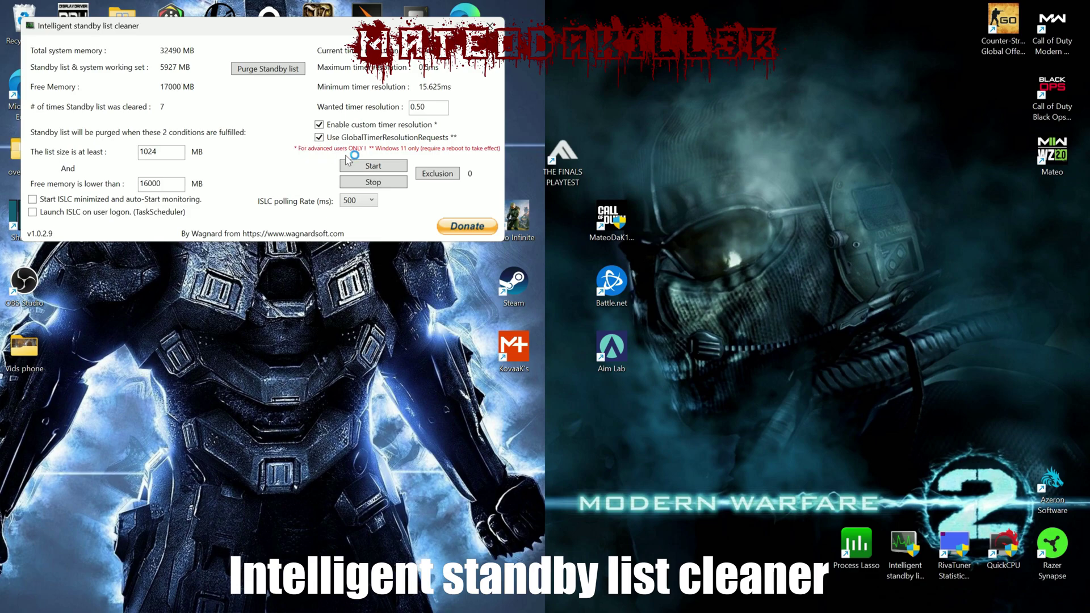
Step: Purge the standby list, start monitoring, and minimize Intelligent standby list cleaner
left_click(284, 69)
left_click(374, 168)
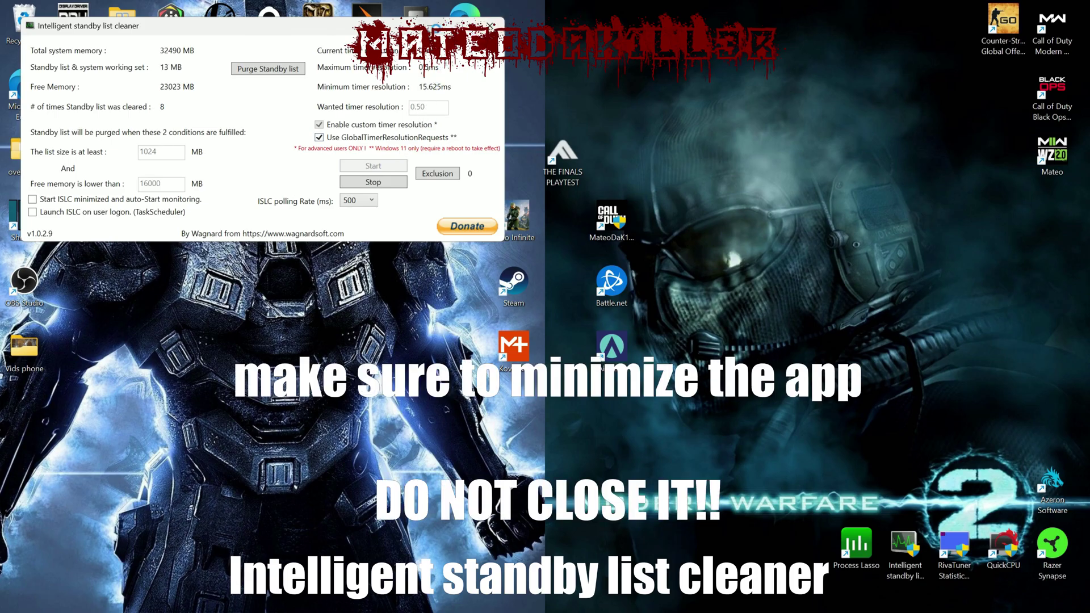
left_click(436, 25)
Step: Switch to RivaTuner Statistics Server, set the global application detection level to Low, and keep stealth mode on
left_click(987, 598)
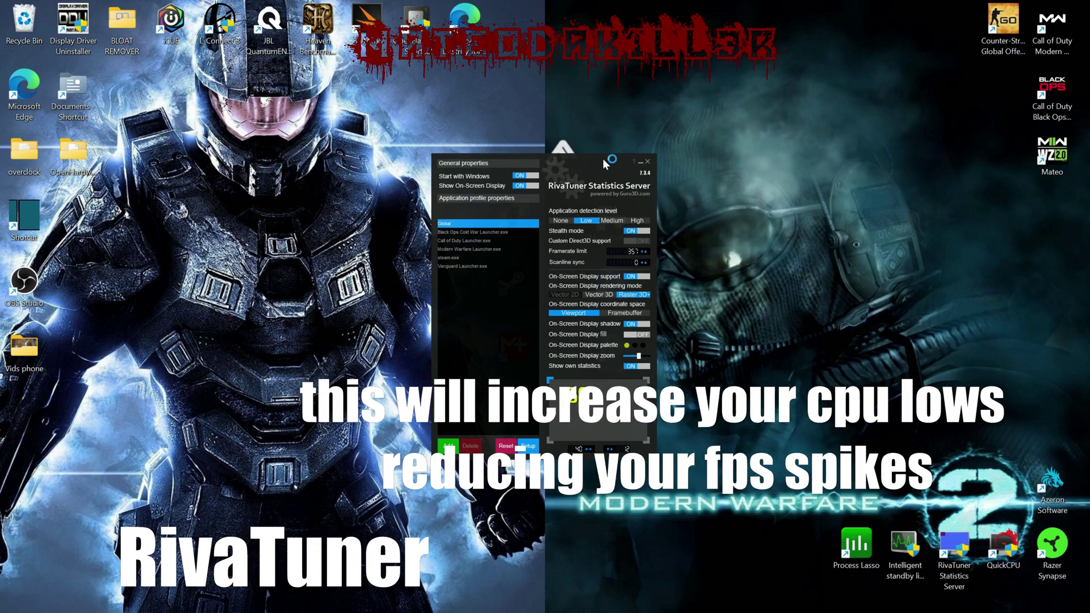
left_click(610, 221)
left_click(589, 222)
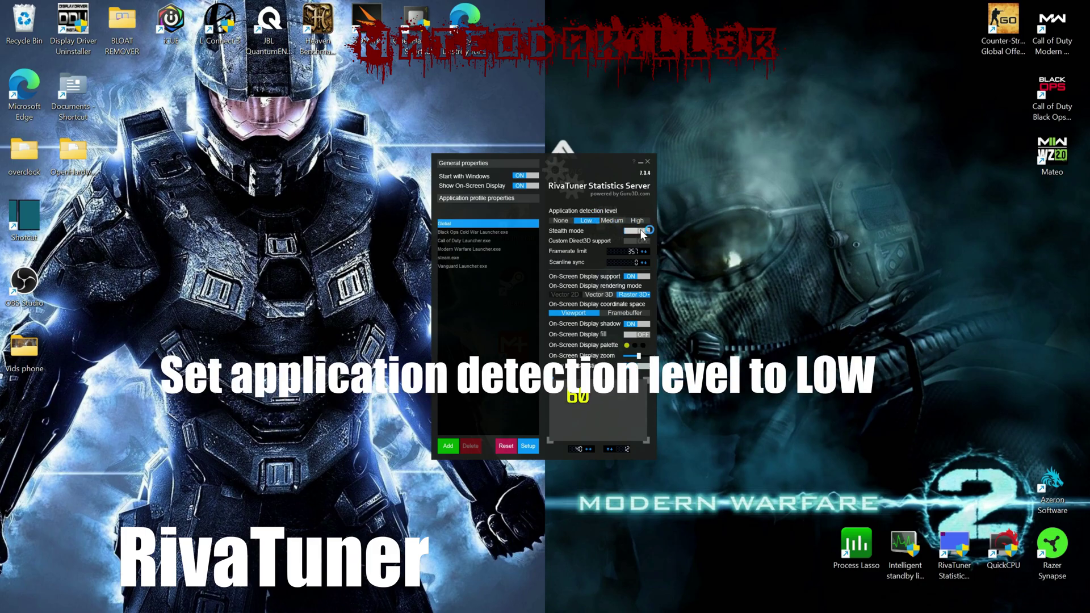
left_click(630, 230)
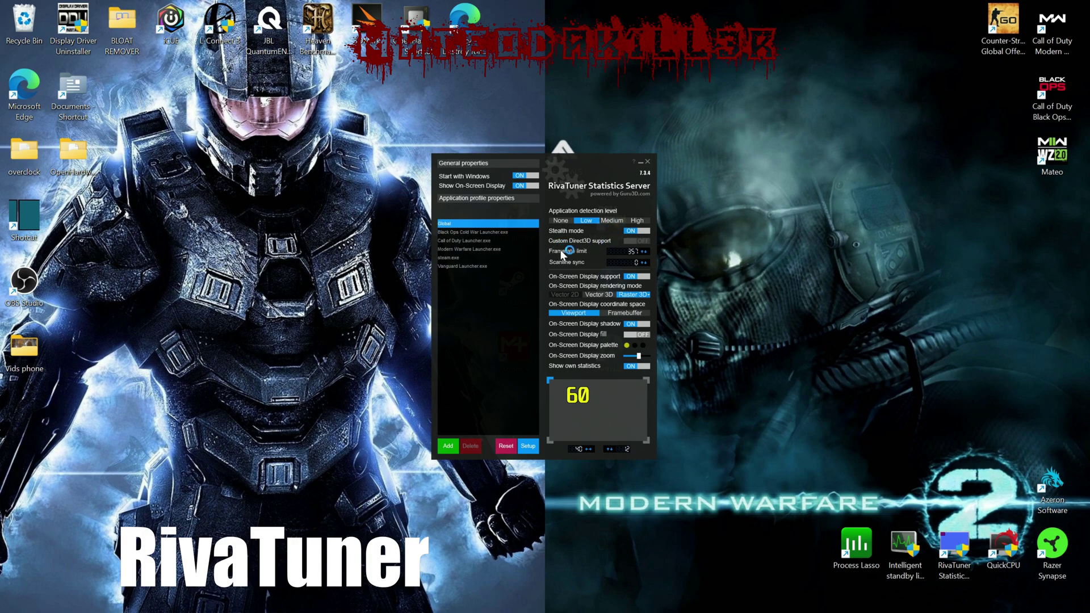
Step: Set the global framerate limit to 357 and minimize RivaTuner Statistics Server
left_click(630, 254)
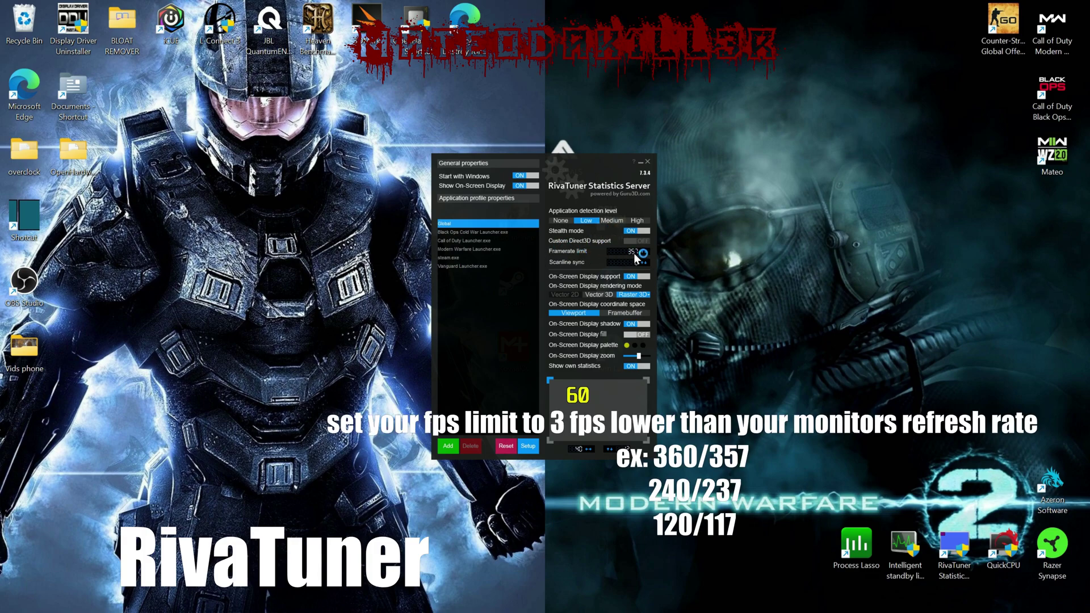
left_click(661, 256)
left_click(635, 254)
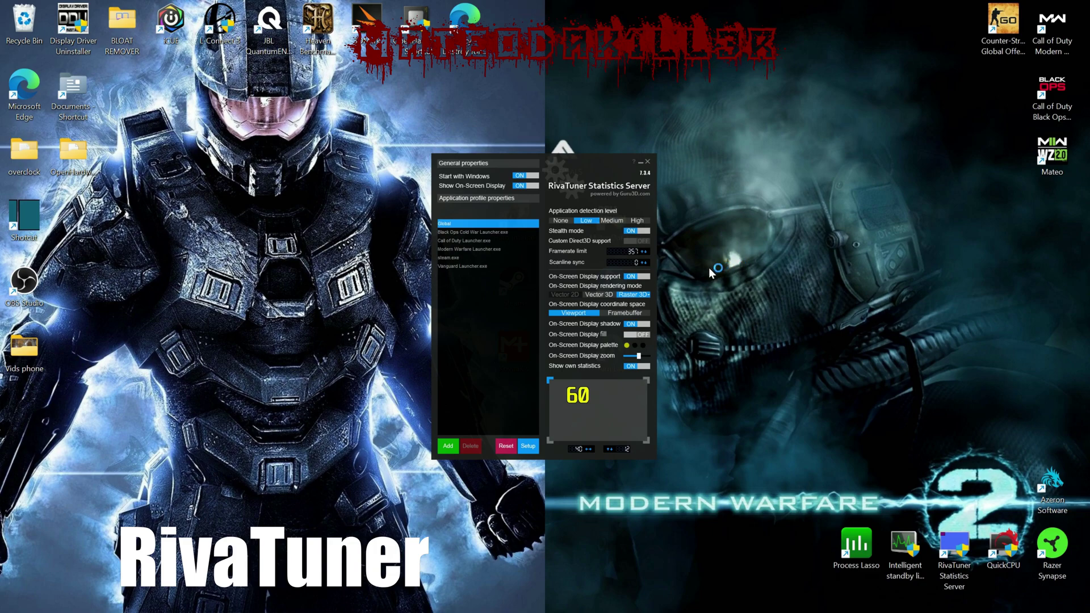
left_click(637, 257)
left_click(613, 356)
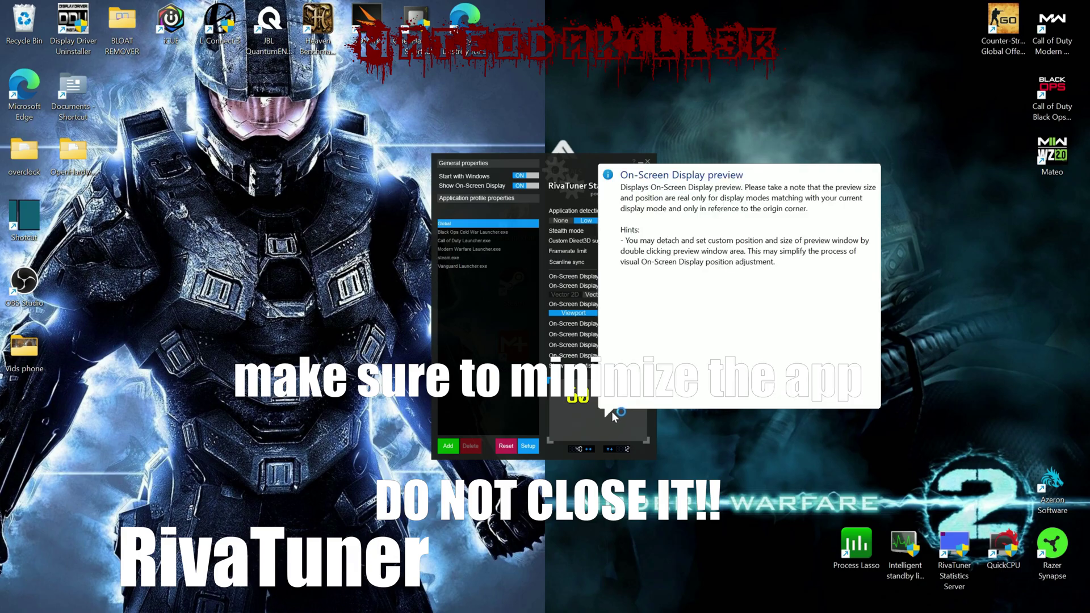
left_click(640, 163)
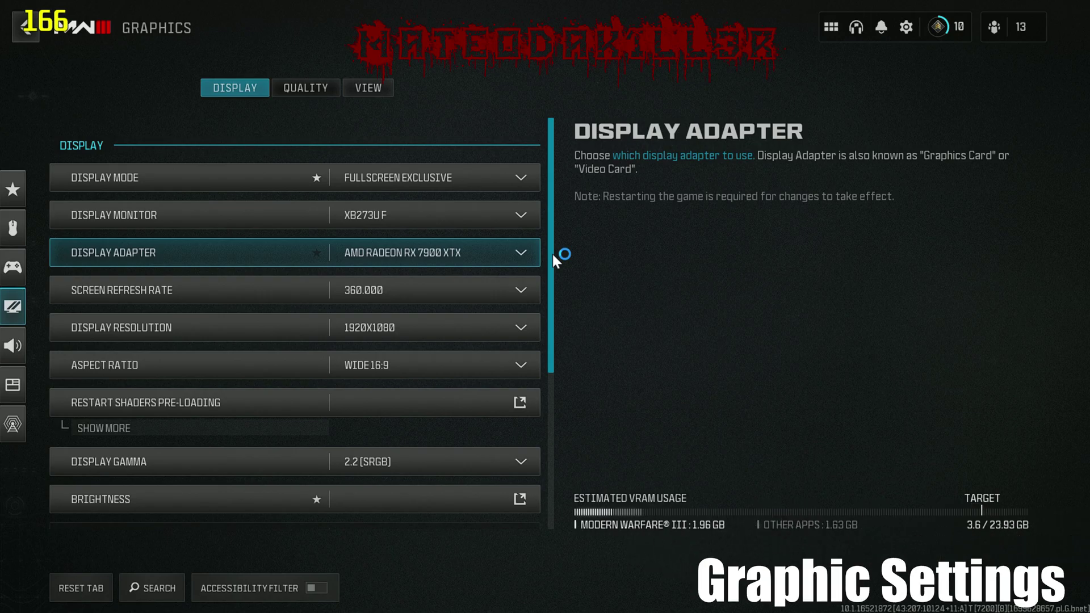
Step: Review the Modern Warfare III display and quality graphics settings from beginning to end
left_click_drag(551, 256, 569, 609)
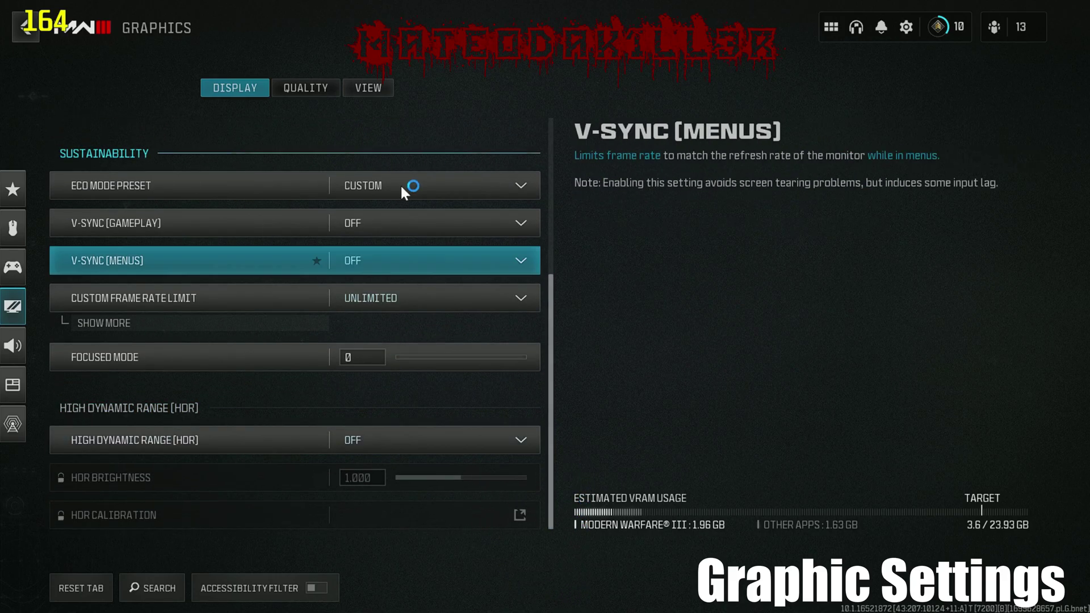
left_click(303, 89)
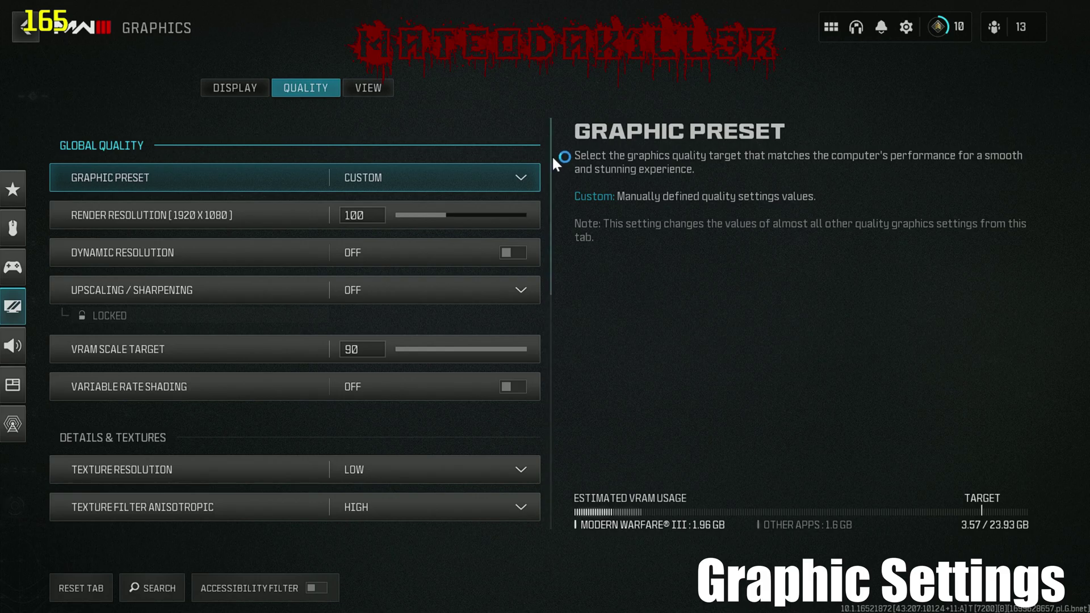
left_click_drag(550, 154, 576, 510)
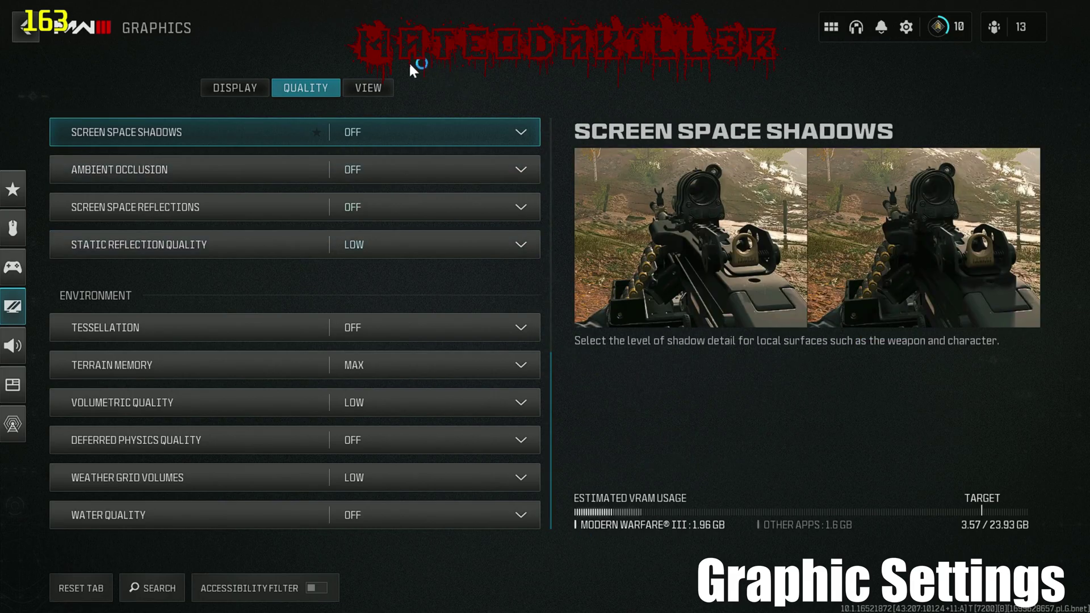
Step: Review the Modern Warfare III view settings, from field of view through the camera options
left_click(376, 86)
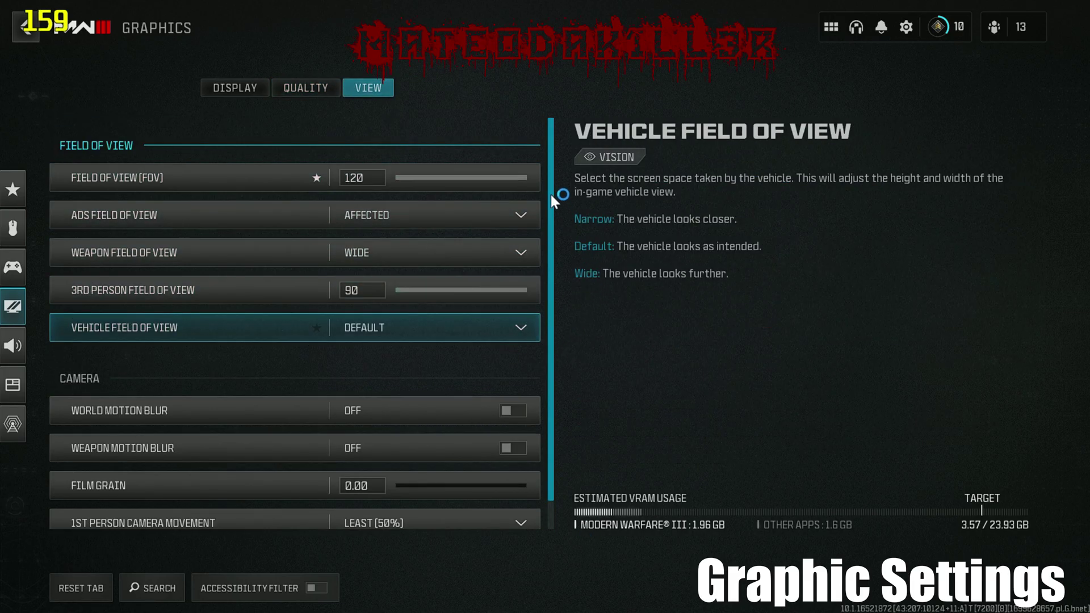
left_click_drag(552, 201, 551, 215)
scroll(550, 214, "down", 2)
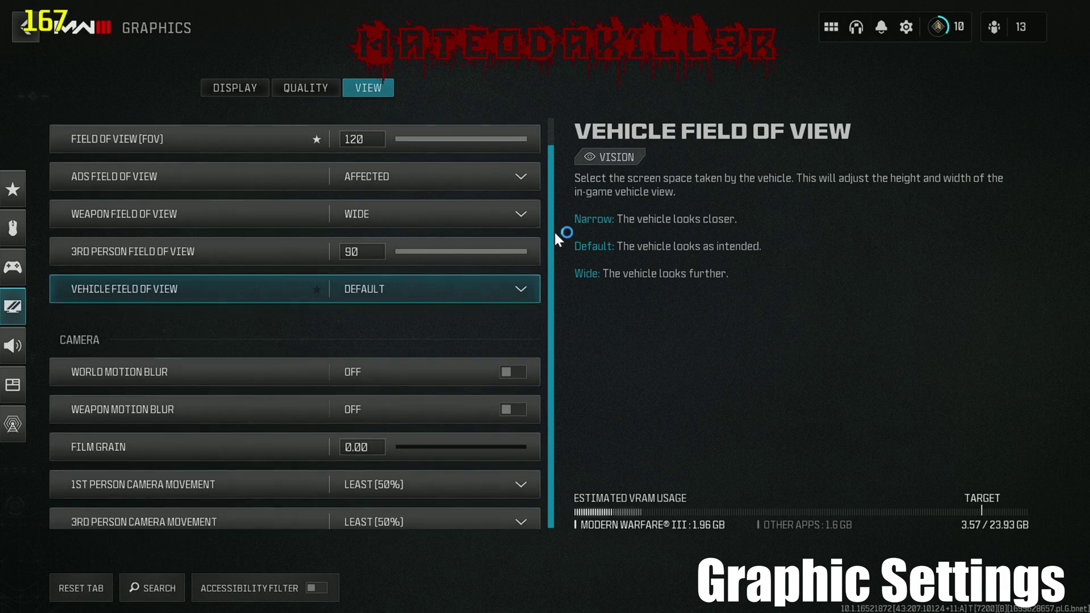
scroll(571, 273, "down", 2)
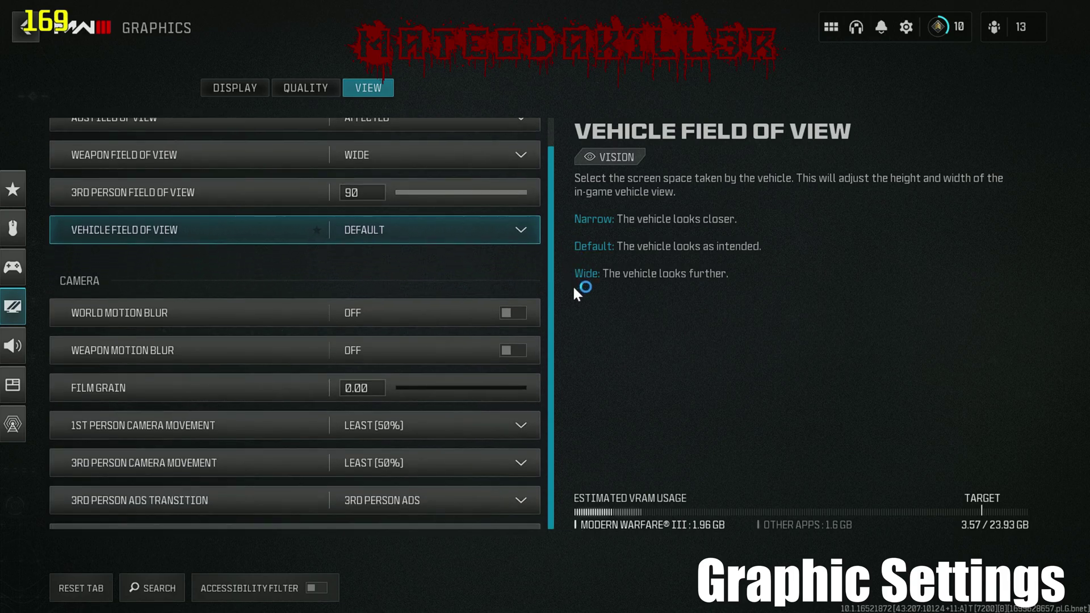
scroll(571, 335, "down", 1)
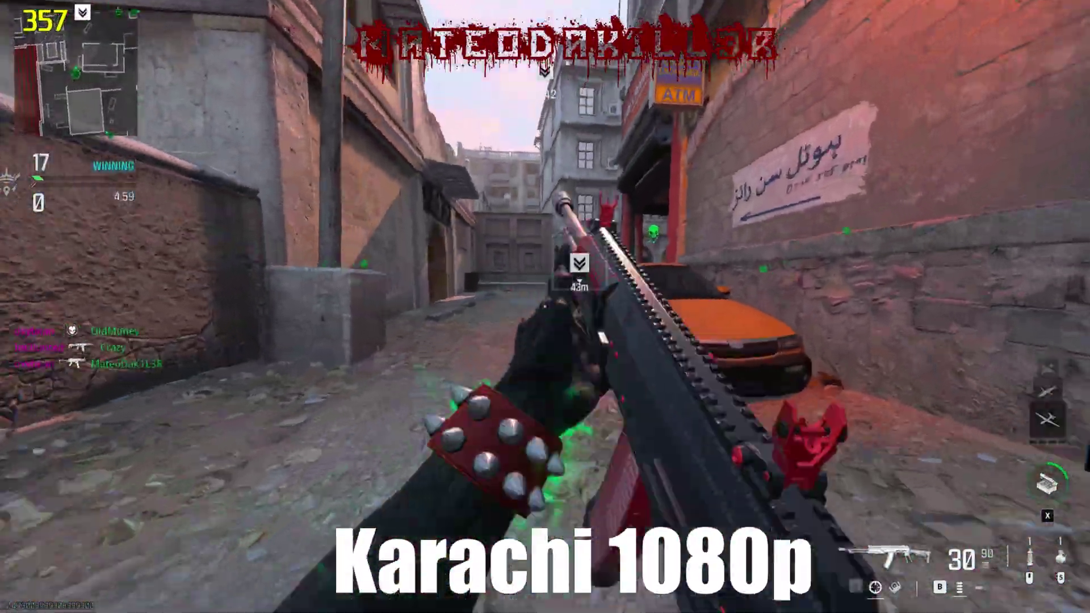
key("w")
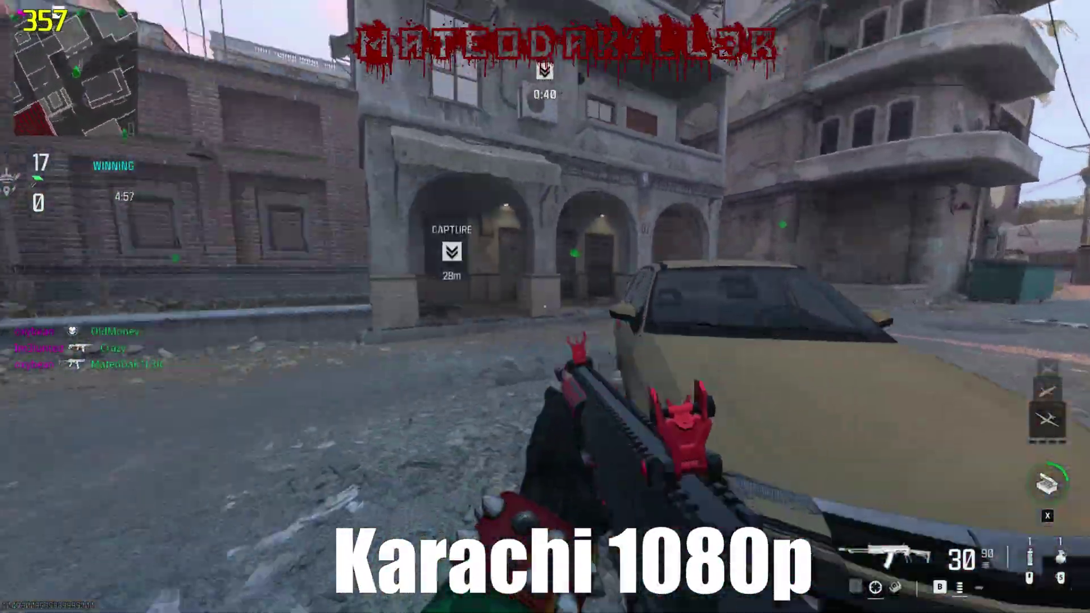
key("w")
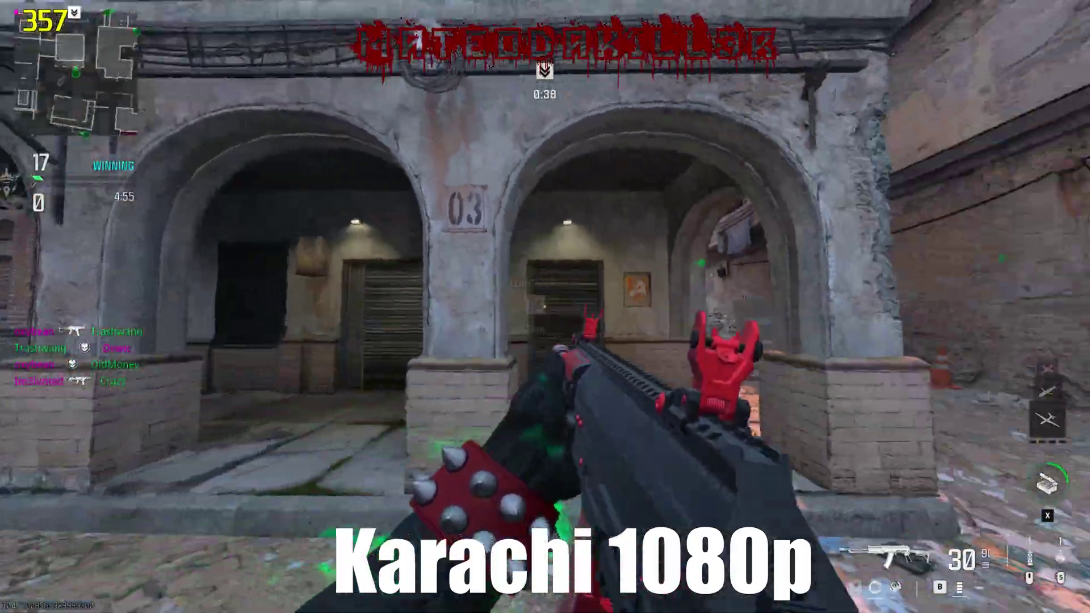
key("w")
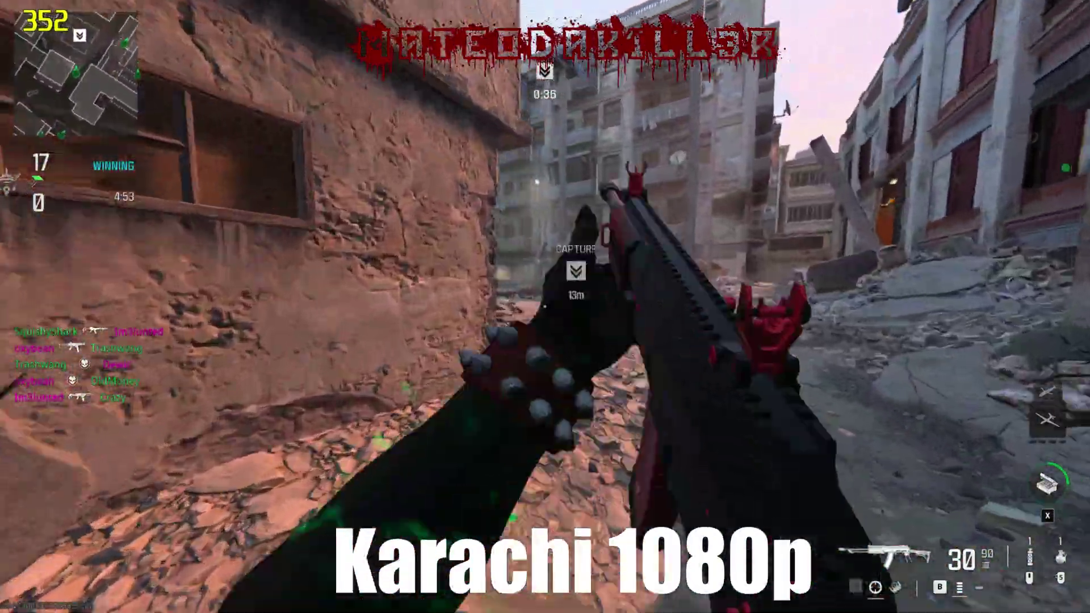
right_click(545, 306)
left_click(545, 307)
left_click(545, 307)
left_click(545, 307)
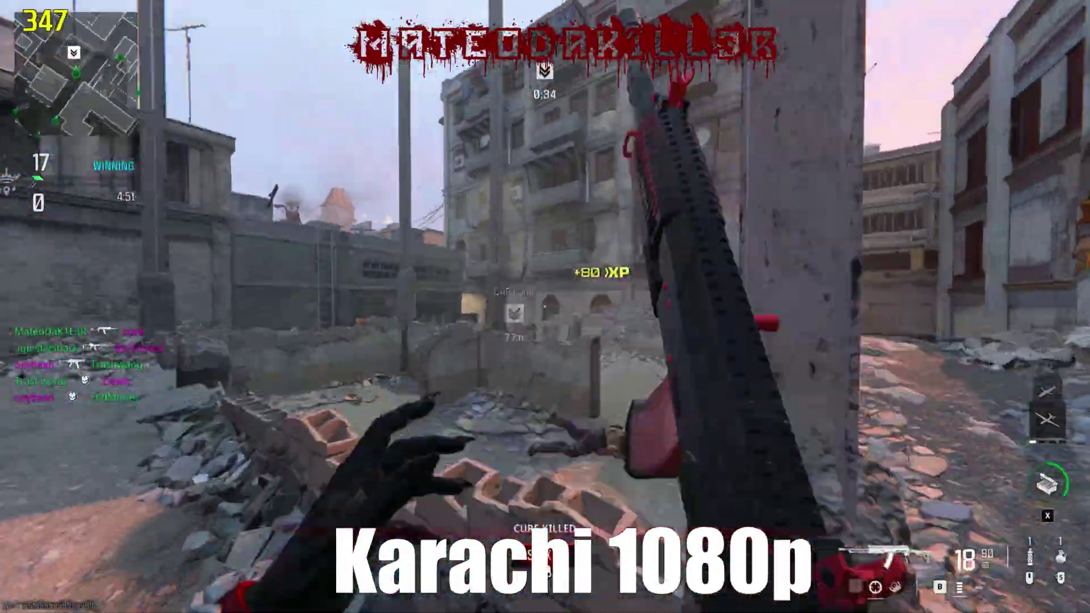
right_click(545, 306)
left_click(545, 307)
left_click(546, 307)
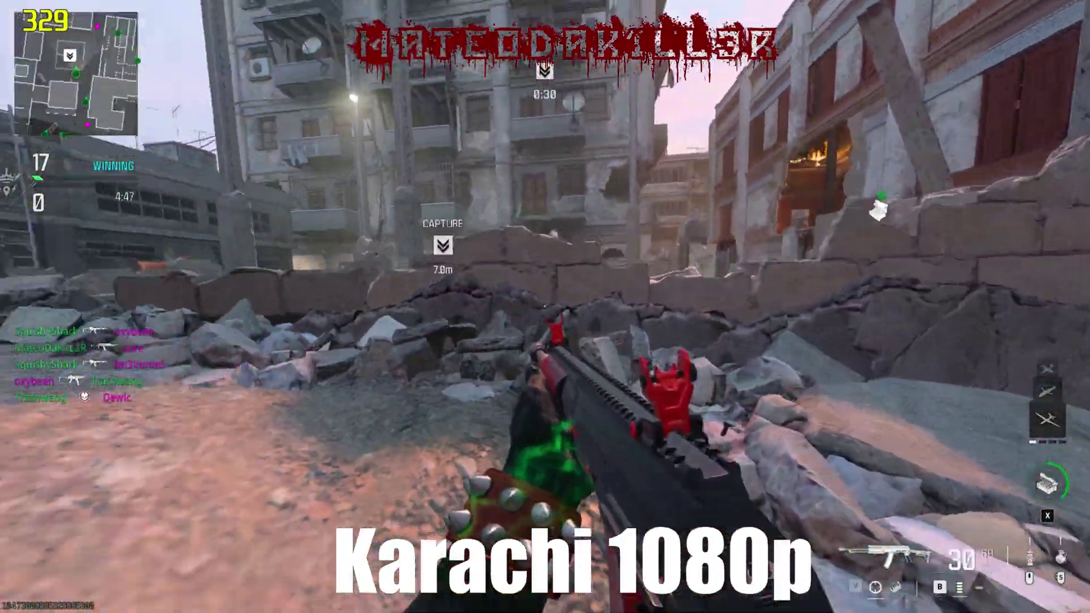
right_click(545, 307)
left_click(545, 307)
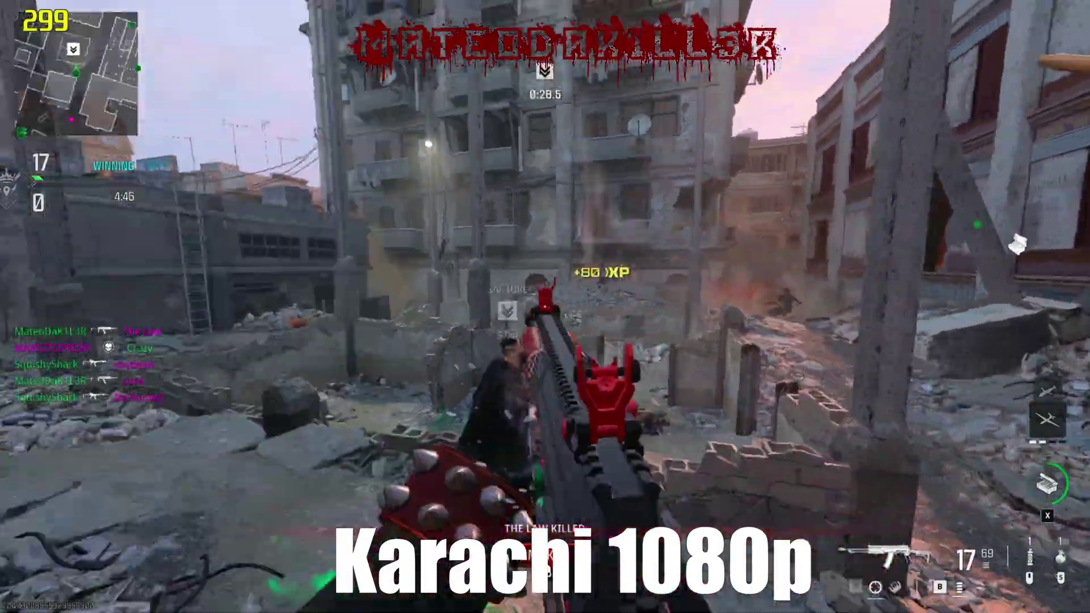